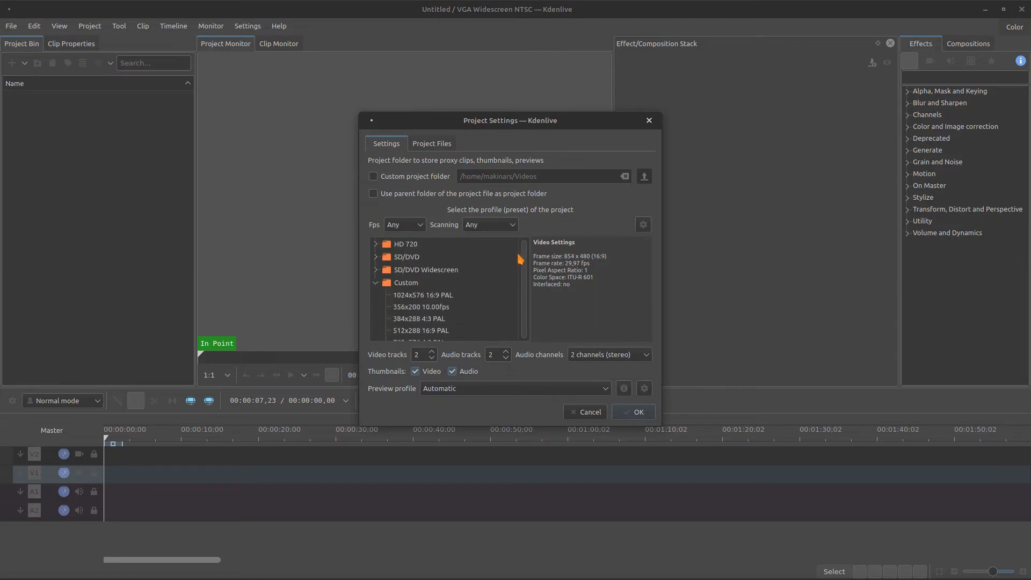
Set the project profile to HD 720p 29.97 fps and apply the project settings
double_click(403, 296)
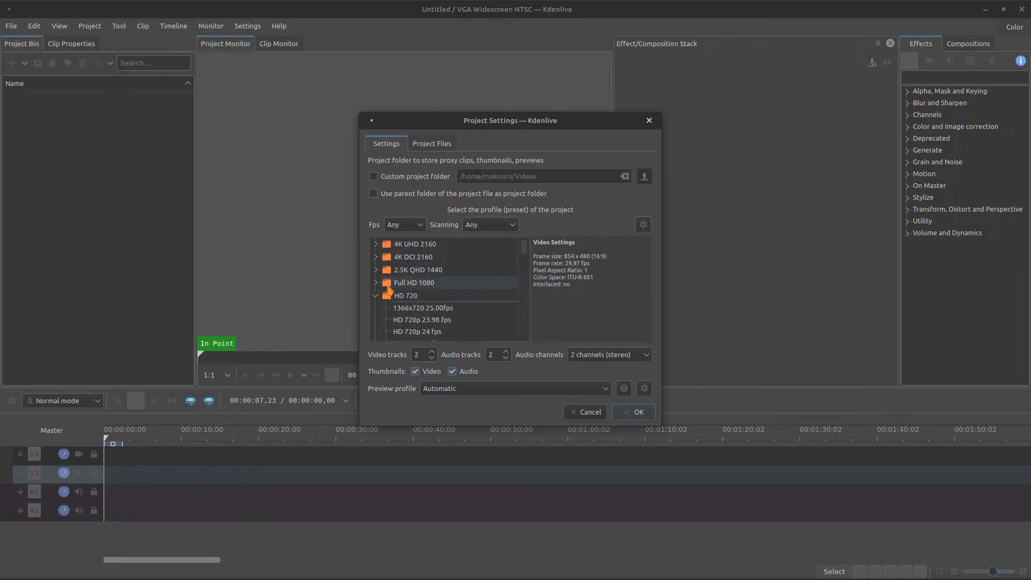
scroll(518, 257, down, 2)
click(462, 303)
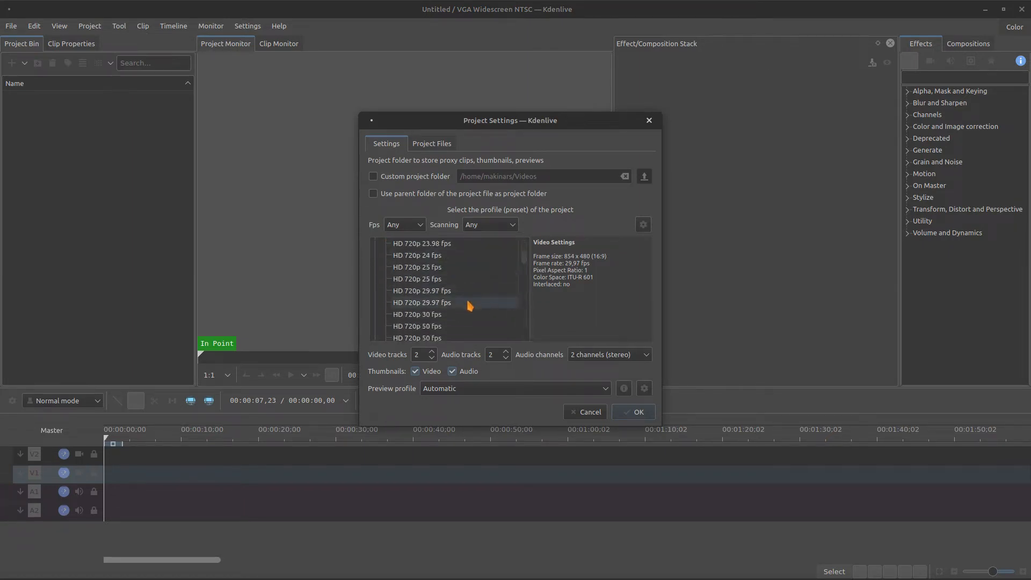
click(627, 415)
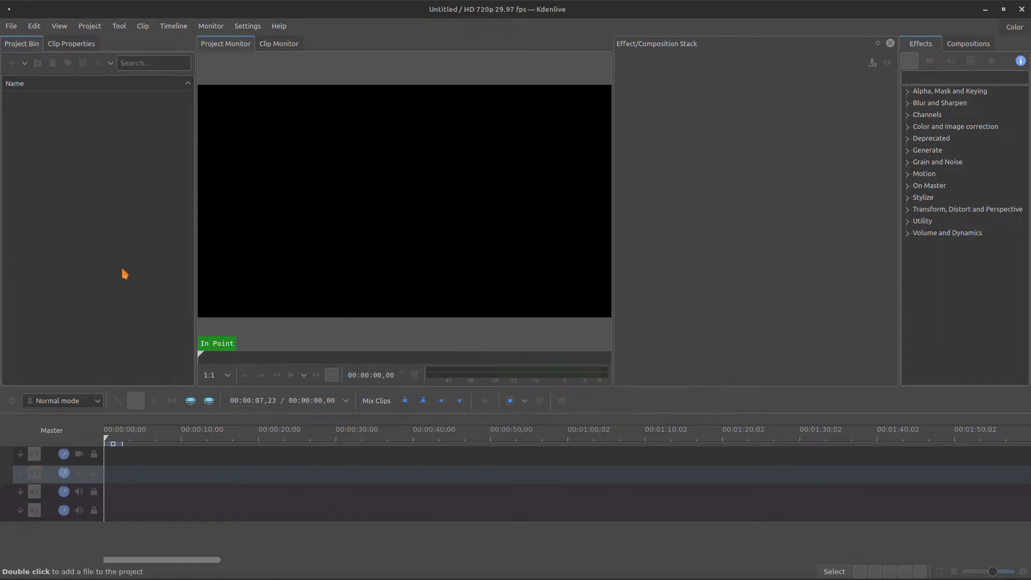
Import TexturesCom_MetalBare0204_1_M.jpg without switching the project profile, and place it at the start of track V1
drag(2, 201, 64, 198)
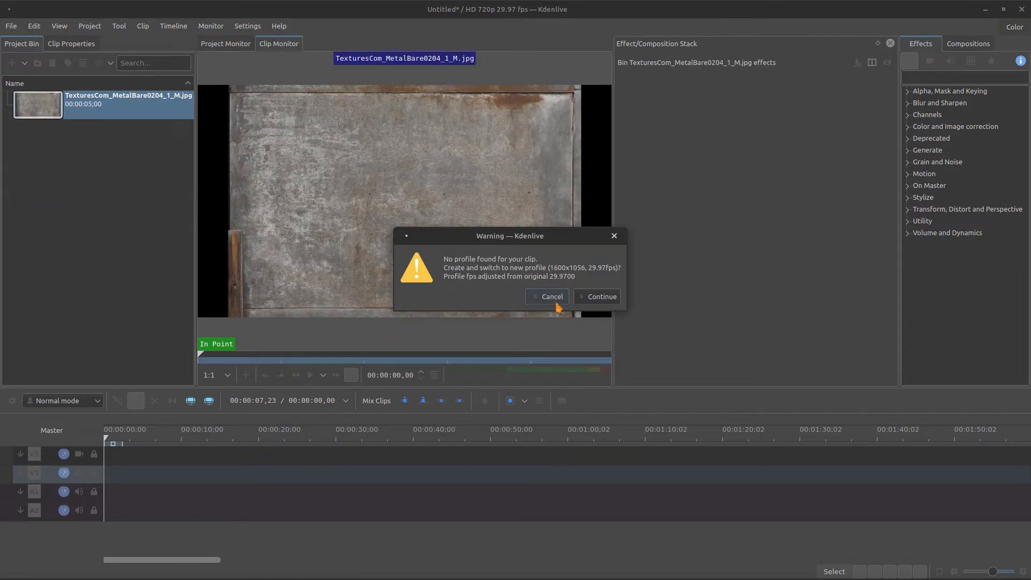
click(550, 298)
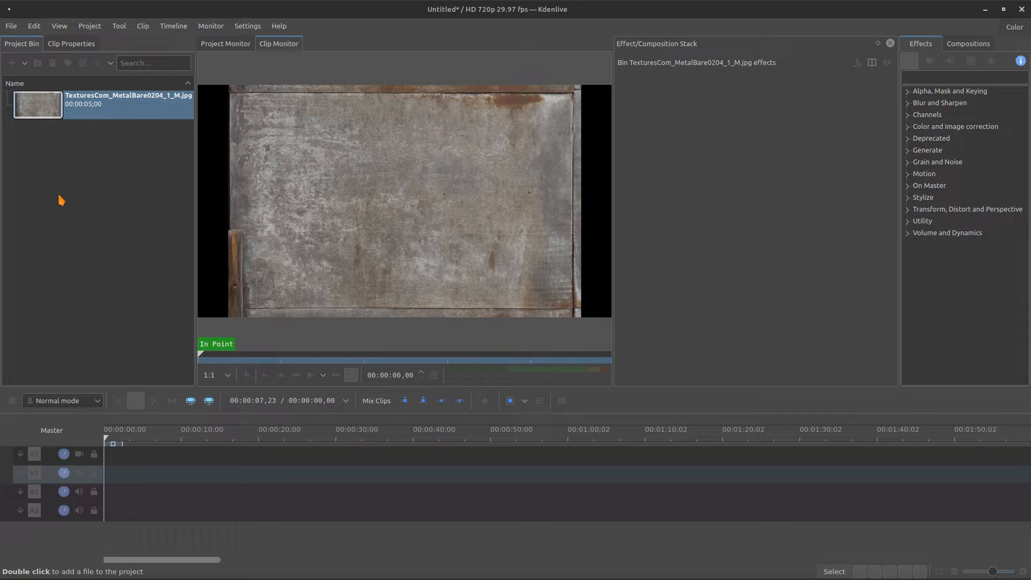
drag(80, 106, 123, 476)
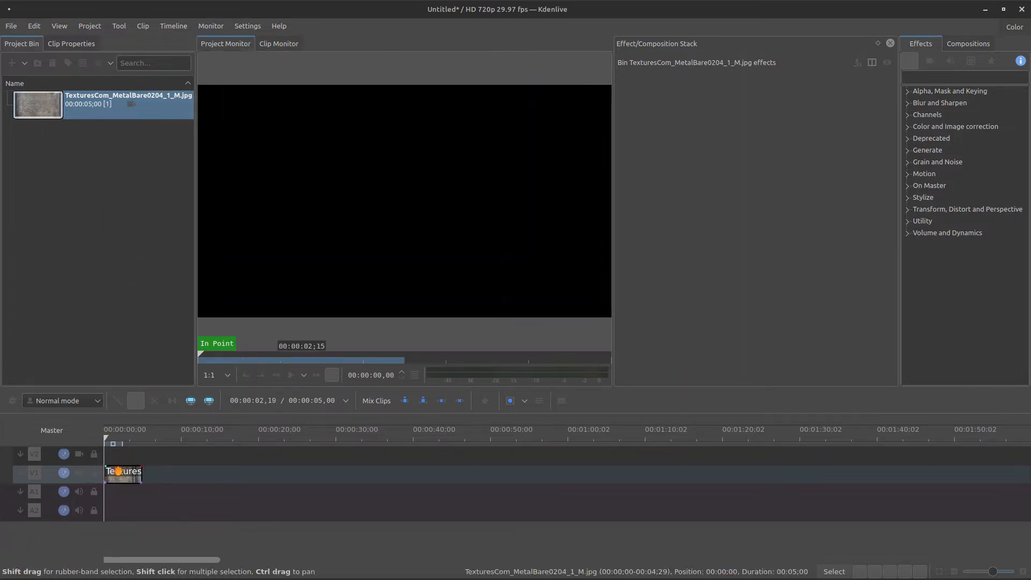
Find the Cairogradient effect and apply it to the texture clip on V1
click(113, 476)
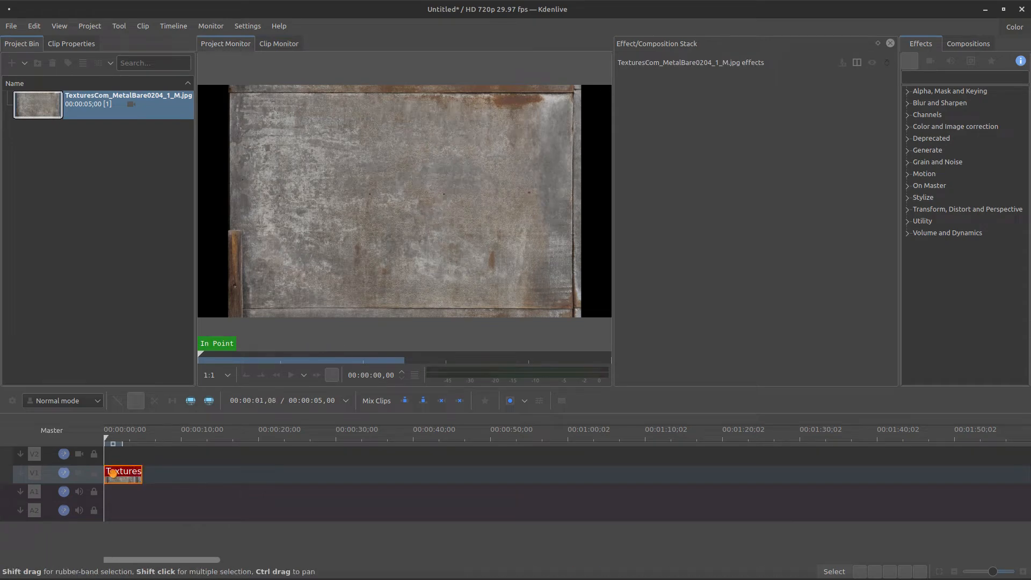
click(907, 78)
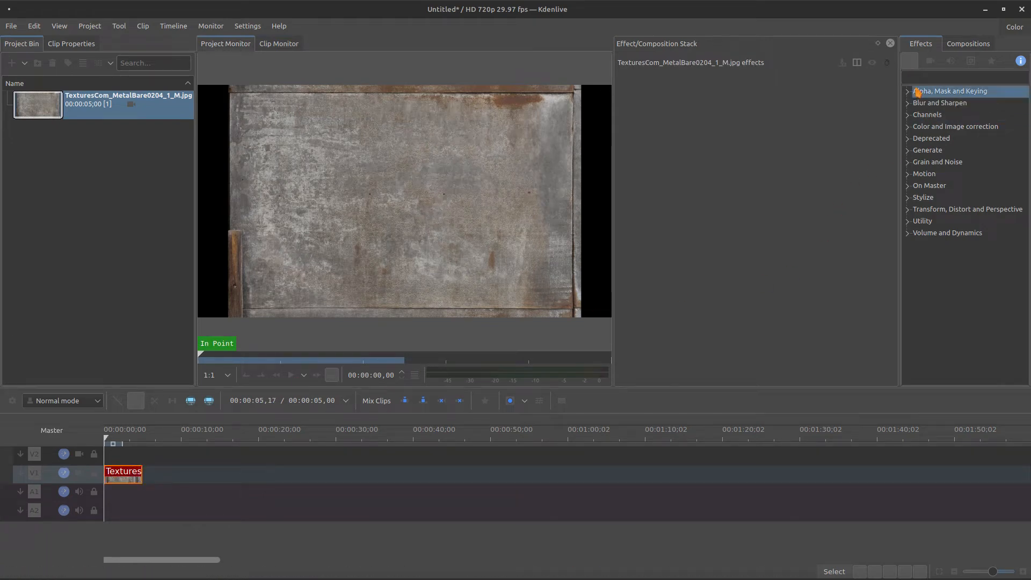
text(cairo)
drag(1008, 99, 782, 181)
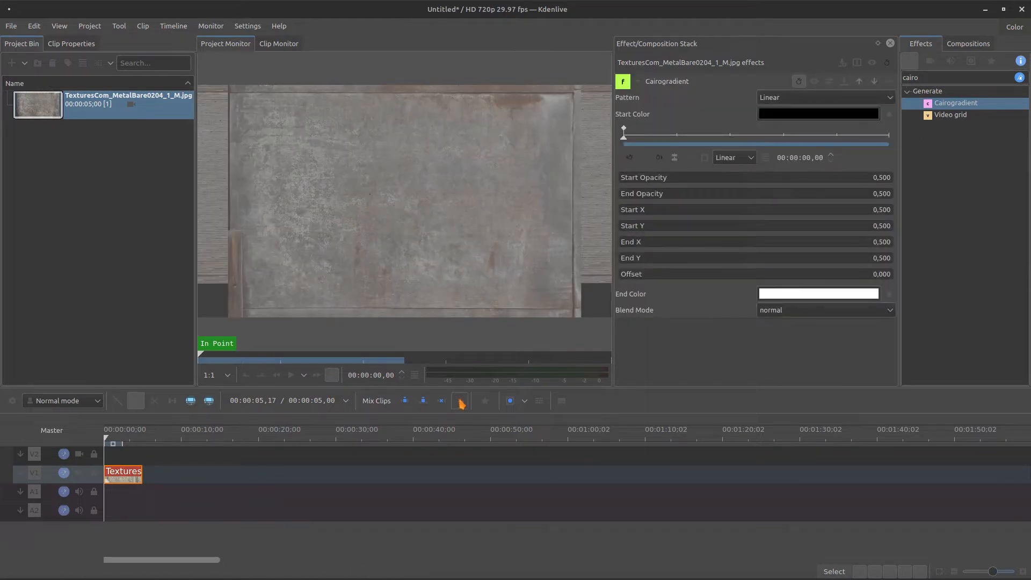
click(485, 400)
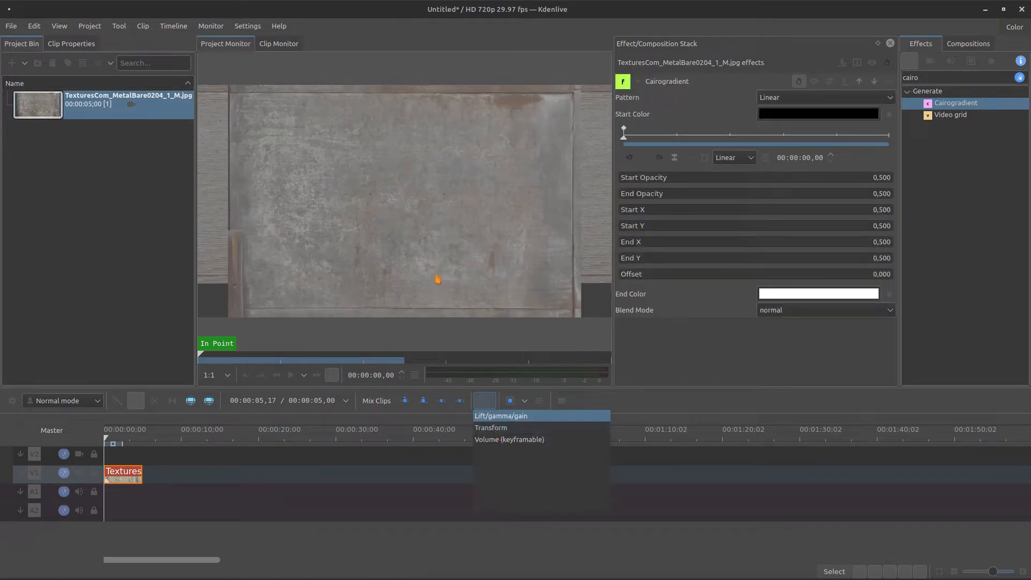
click(436, 277)
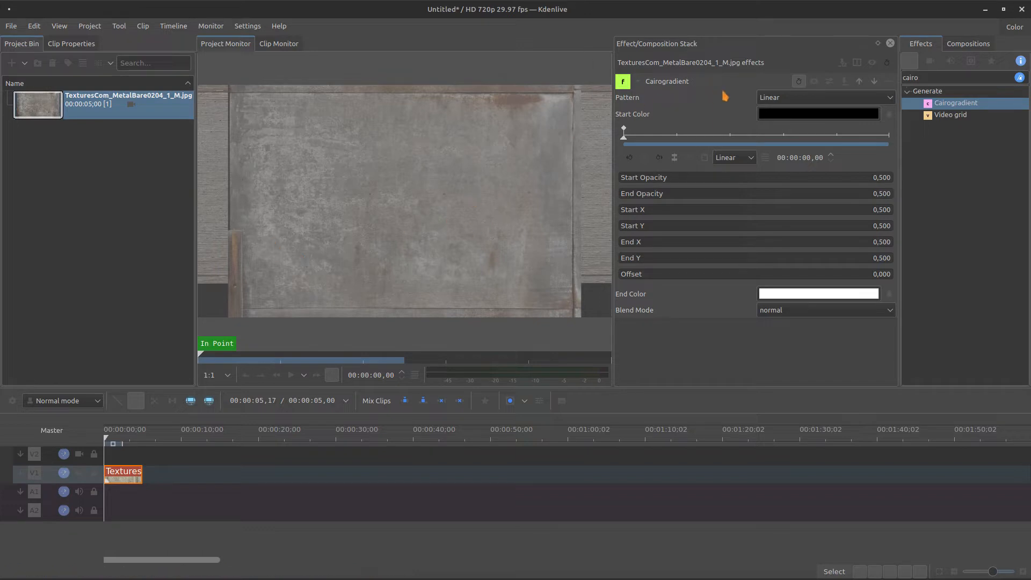
Set the V1 clip's gradient pattern to Radial, with start and end opacity at 1.000
click(785, 97)
click(773, 113)
drag(740, 178, 894, 183)
drag(796, 198, 895, 193)
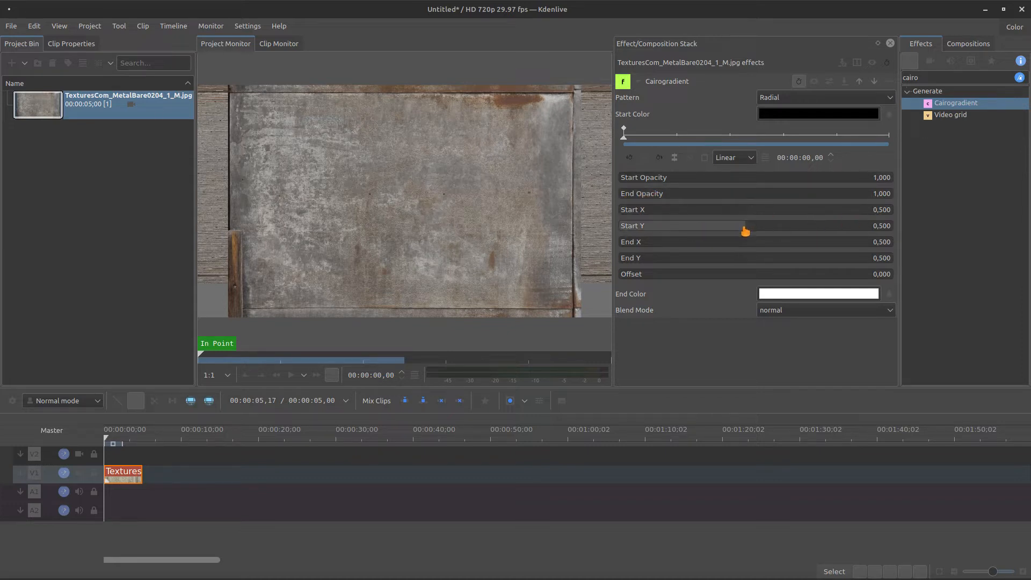
Set the V1 clip's gradient to Start Y 0.000 and End Y 0.700, with the multiply blend mode
drag(742, 230, 575, 237)
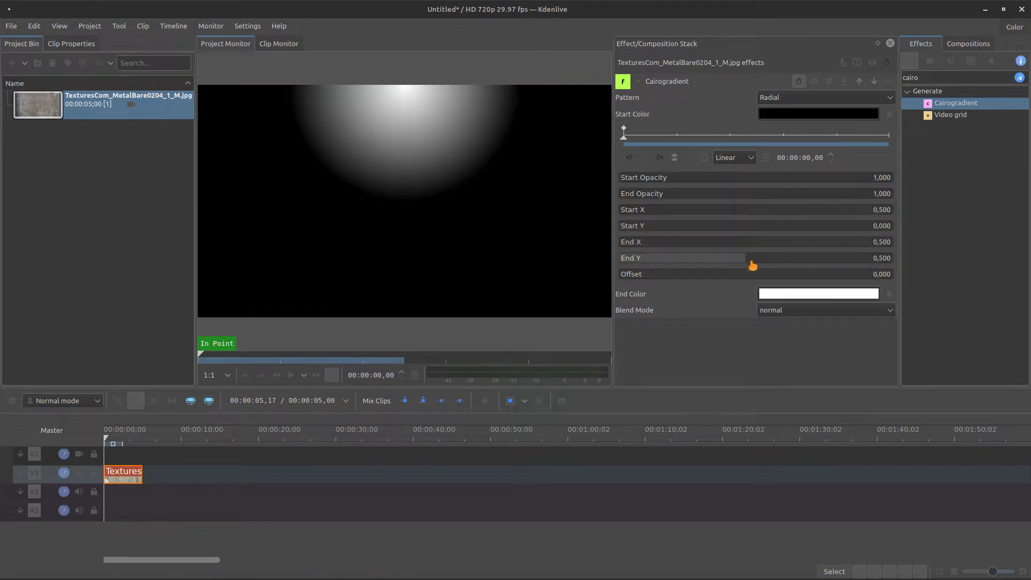
drag(756, 262, 800, 262)
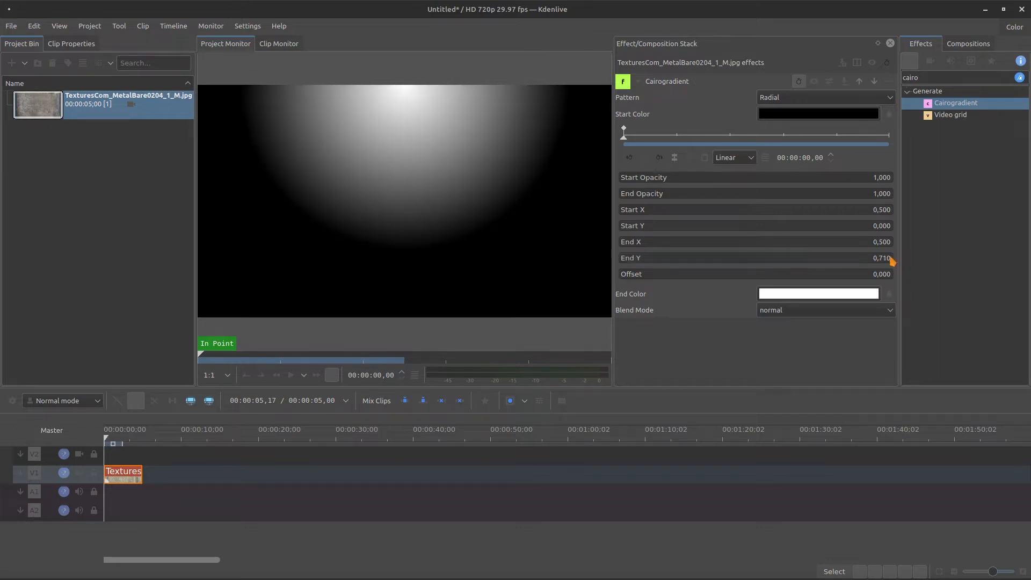
drag(884, 260, 899, 263)
text(0)
click(790, 314)
click(783, 360)
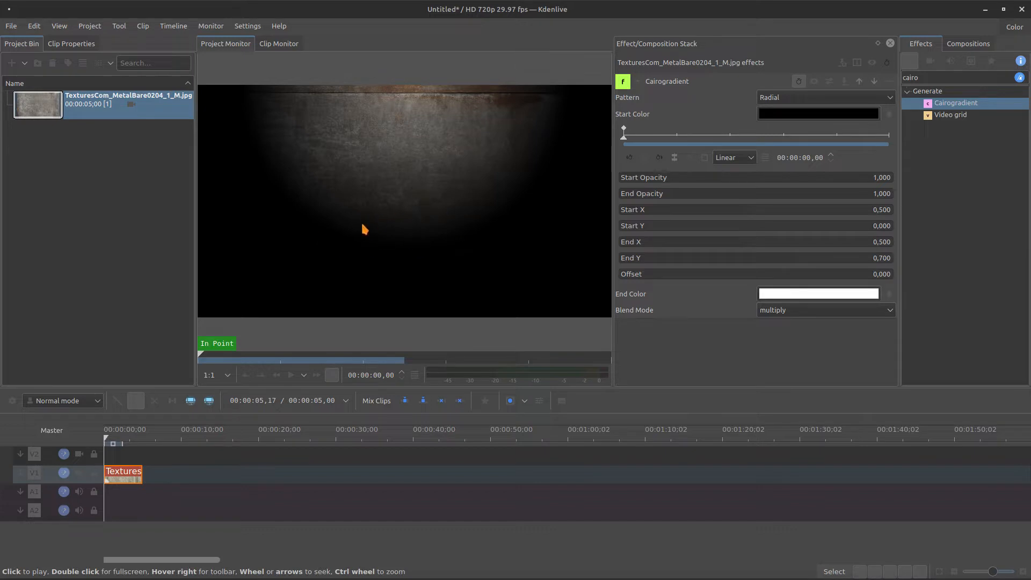
Place a second copy of the metal texture at the start of V2 and apply the Corners effect to it
drag(59, 116, 123, 456)
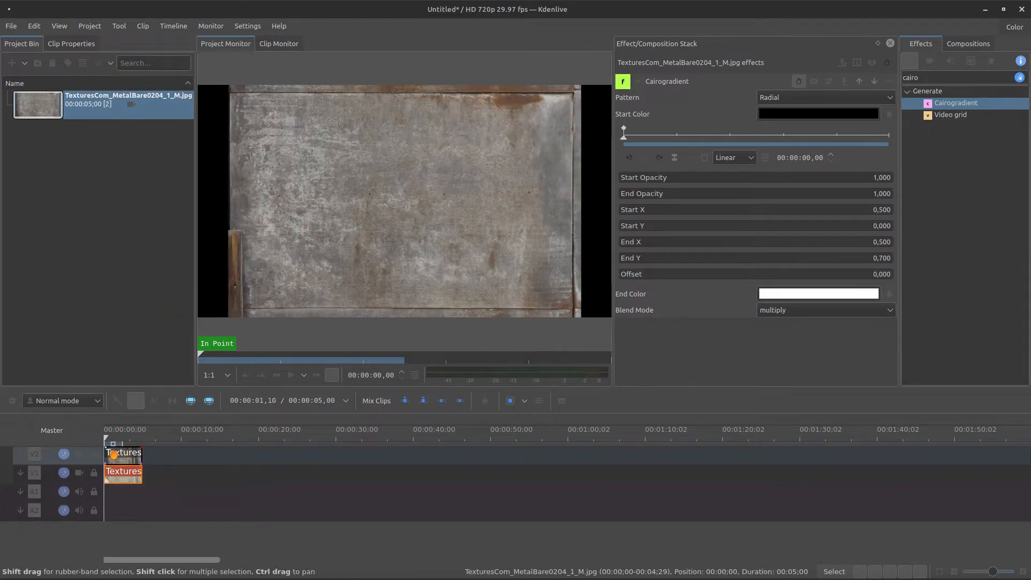
double_click(937, 79)
text(corn)
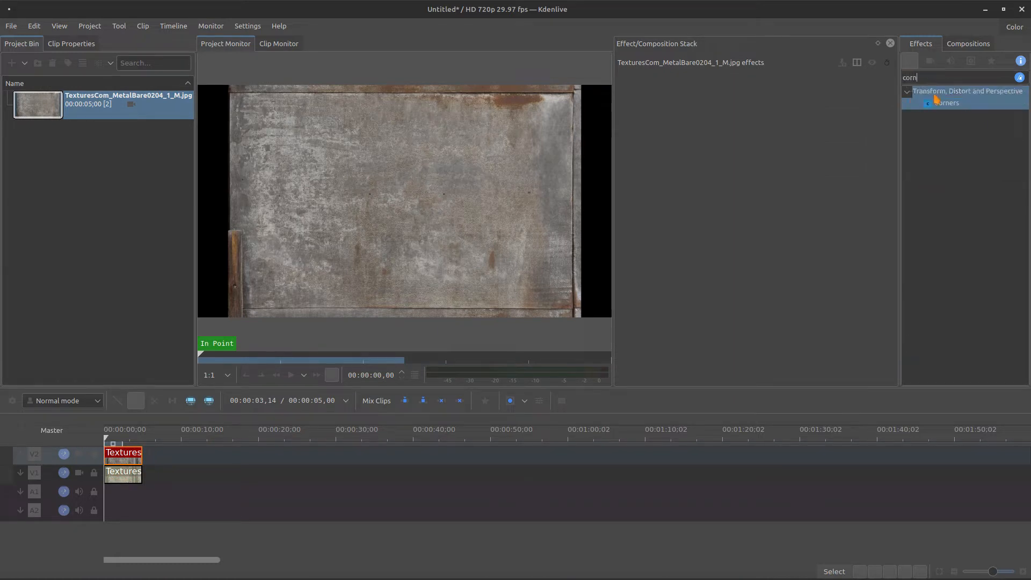
drag(946, 105, 122, 456)
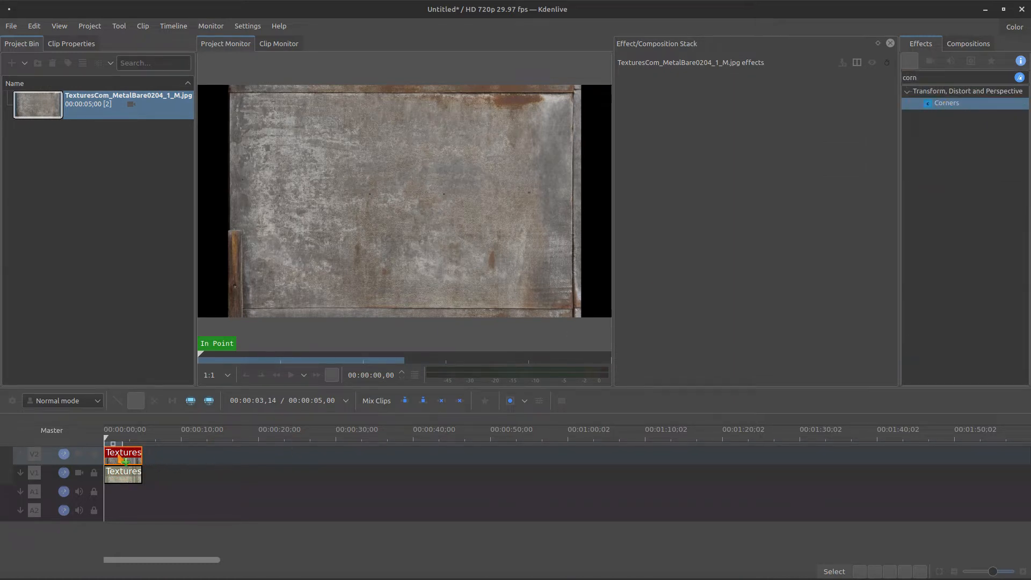
Shape the V2 clip into a floor by moving Corner 1 to about 2184, 3221, Corner 2 to 3874, 3227 and Corner 4 to 1904, 4030
mouse_move(606, 235)
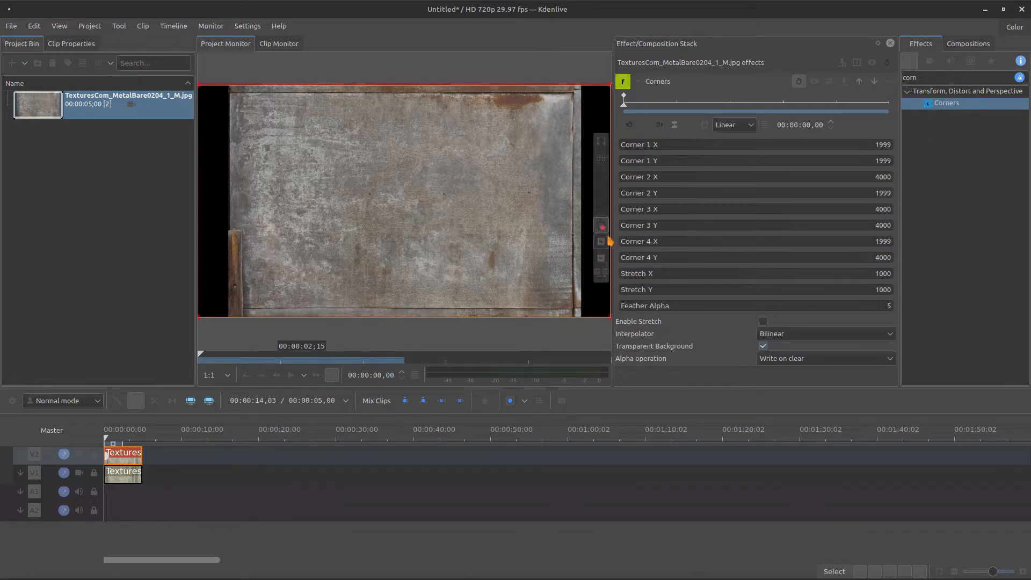
click(601, 262)
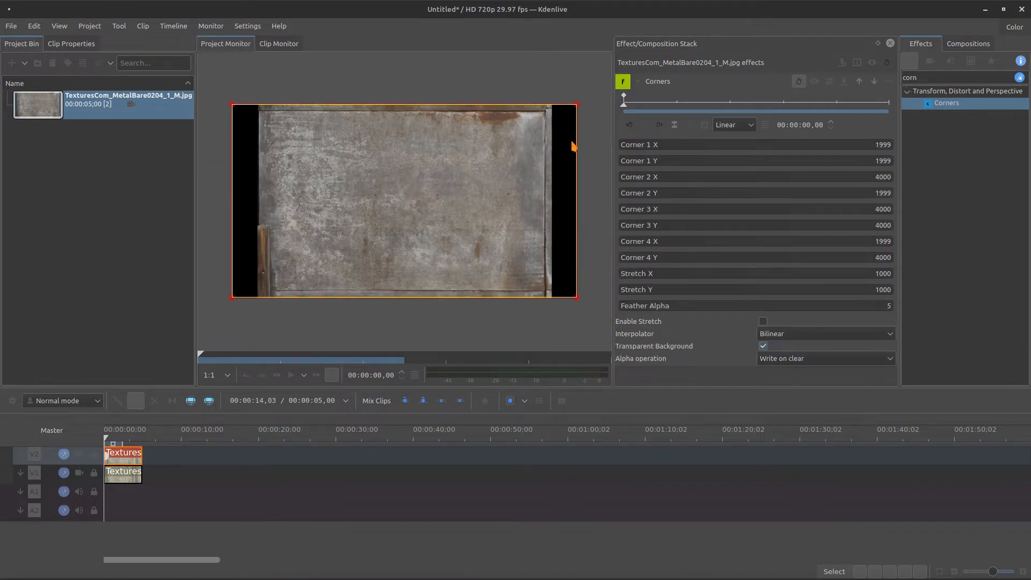
drag(577, 105, 555, 222)
drag(232, 107, 263, 224)
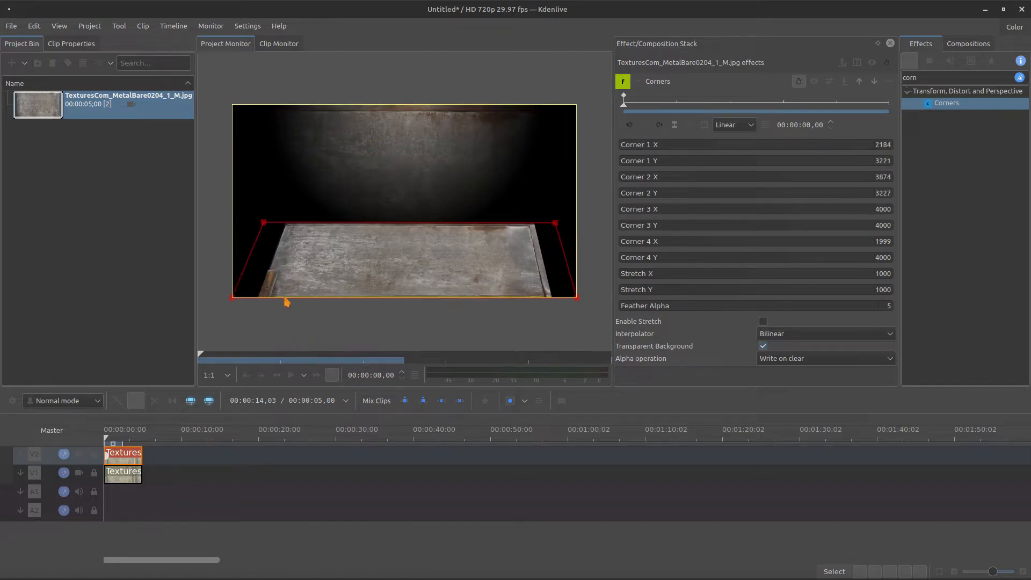
drag(235, 300, 216, 301)
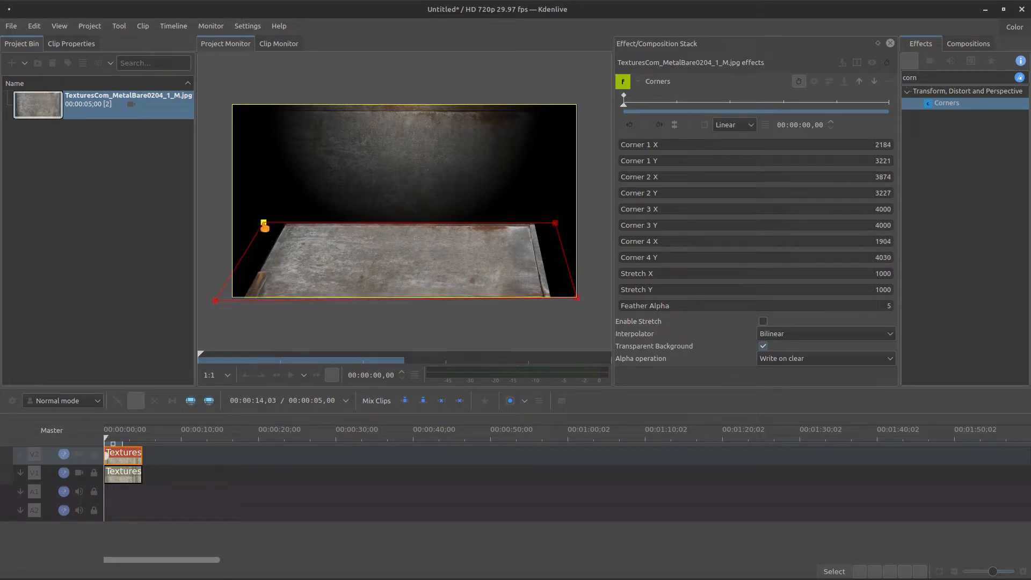
Adjust the floor's perspective with Corner 1 X at 2294 and Corner 4 at X 1878, Y 4160
drag(690, 144, 720, 145)
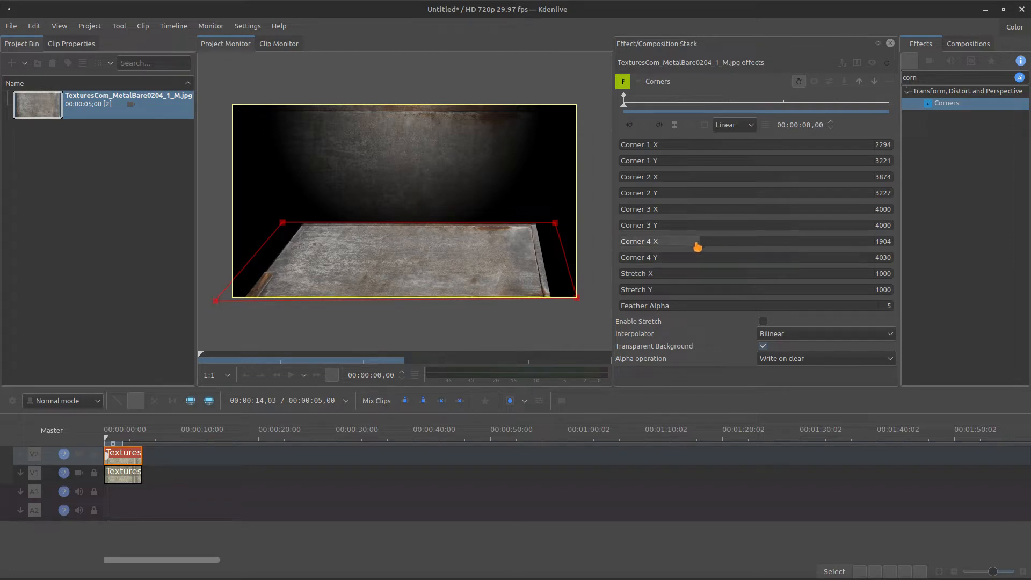
drag(684, 239, 798, 275)
click(735, 260)
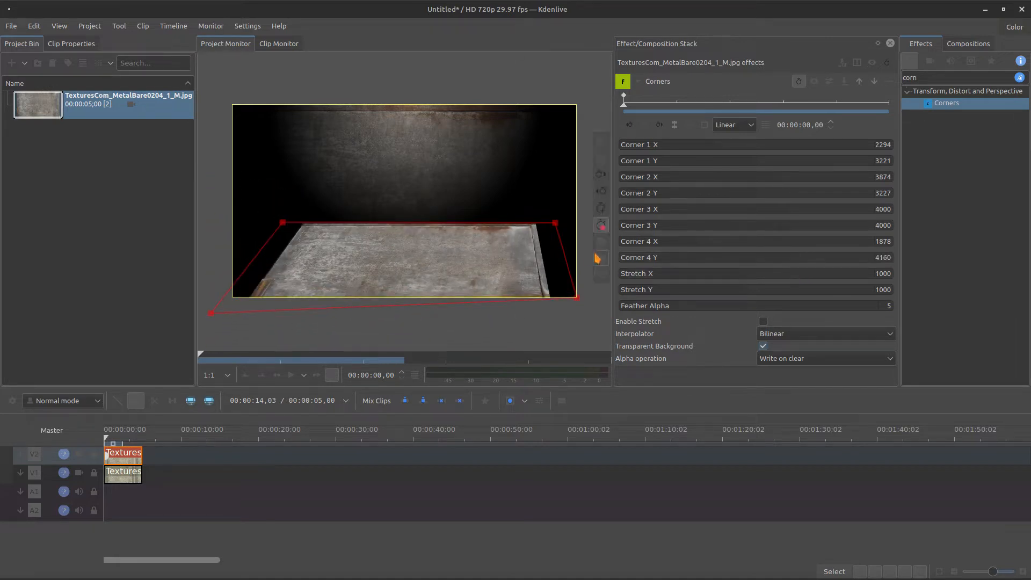
Widen the floor's front edge beyond the frame with Corner 4 near 1632, 4137 and Corner 3 near 4363, 4130, and lower its back edge to about Y 3550
click(602, 261)
drag(240, 295, 212, 293)
drag(548, 286, 600, 296)
drag(305, 222, 289, 247)
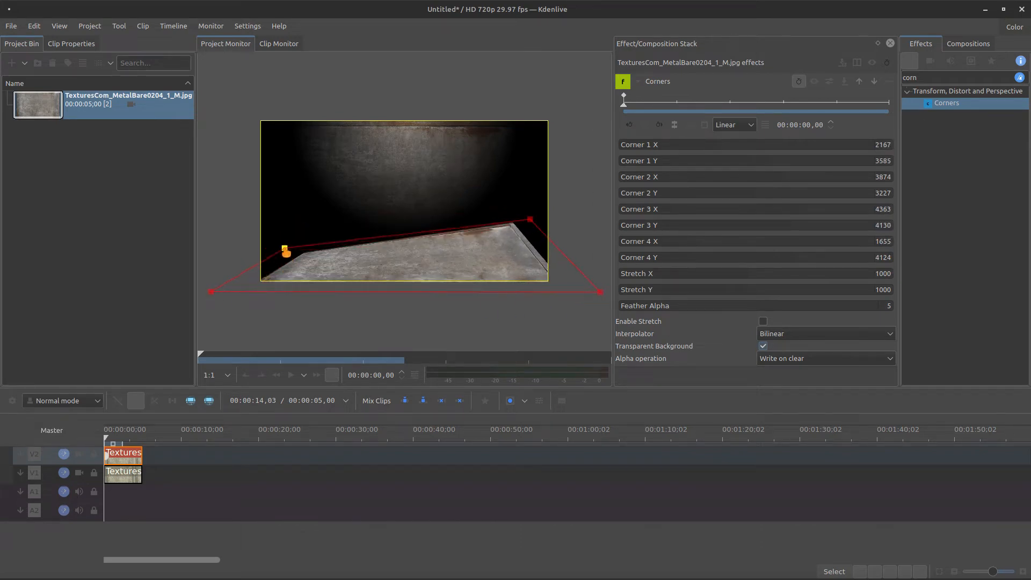
drag(531, 222, 523, 249)
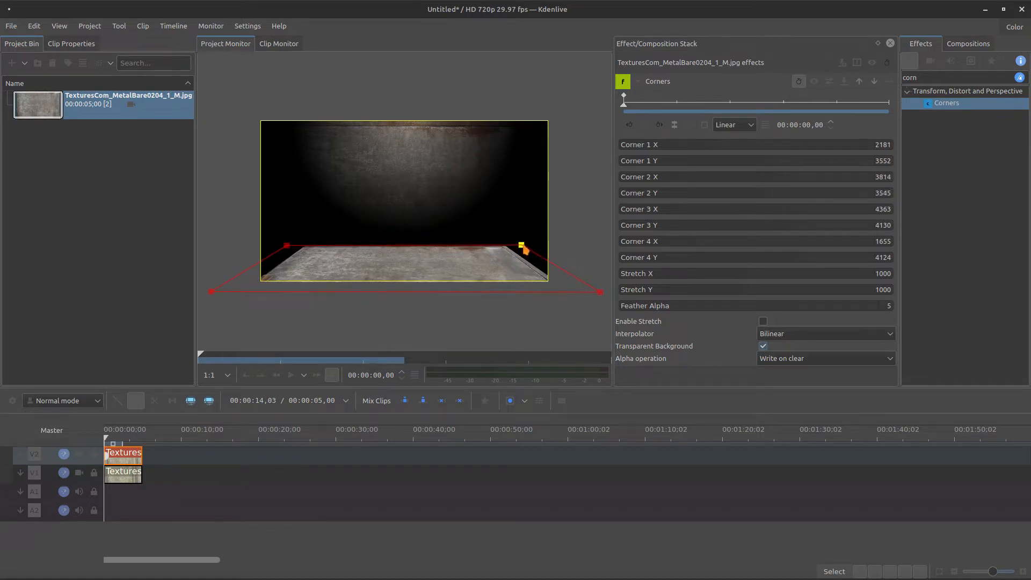
drag(212, 293, 210, 296)
Level the floor's back edge by copying Corner 1's Y value of 3550 to Corner 2 Y
click(884, 161)
key(ctrl+c)
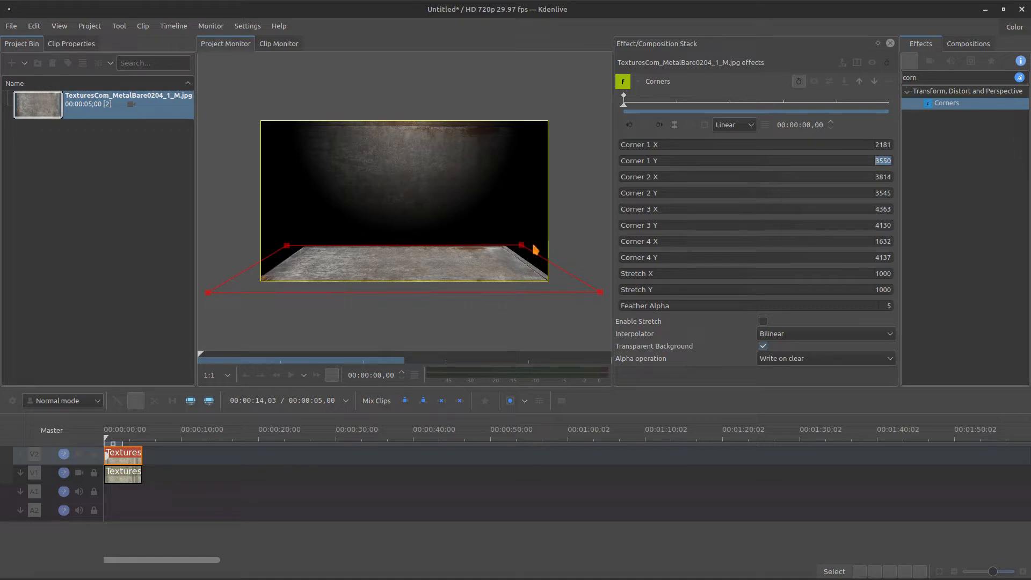
click(881, 191)
key(Delete)
key(Delete)
key(Delete)
key(ctrl+v)
key(Return)
Collapse the Corners effect and add a Cairogradient effect to the floor clip on V2
click(639, 82)
double_click(934, 78)
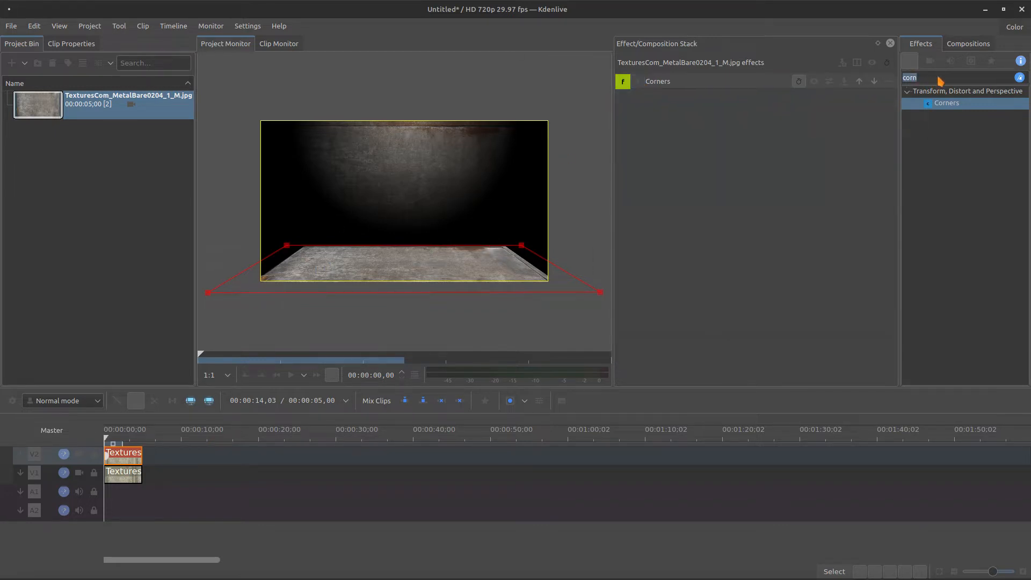
text(cairo)
drag(935, 112, 783, 193)
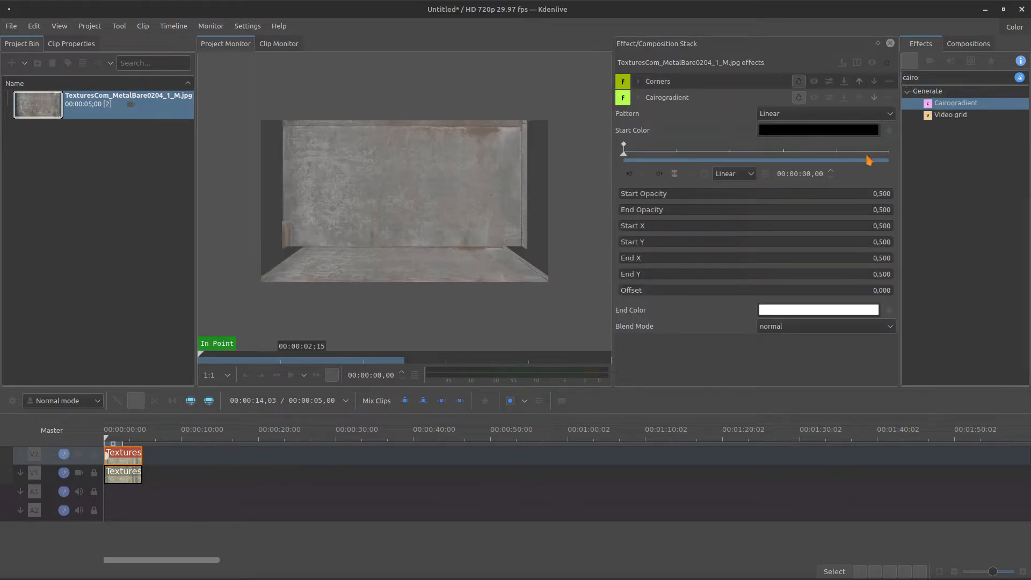
Set the floor clip's gradient to the Radial pattern, with start and end opacity at 1.000 and End X at 0.320
click(806, 115)
click(774, 141)
drag(785, 191, 908, 202)
drag(794, 211, 910, 216)
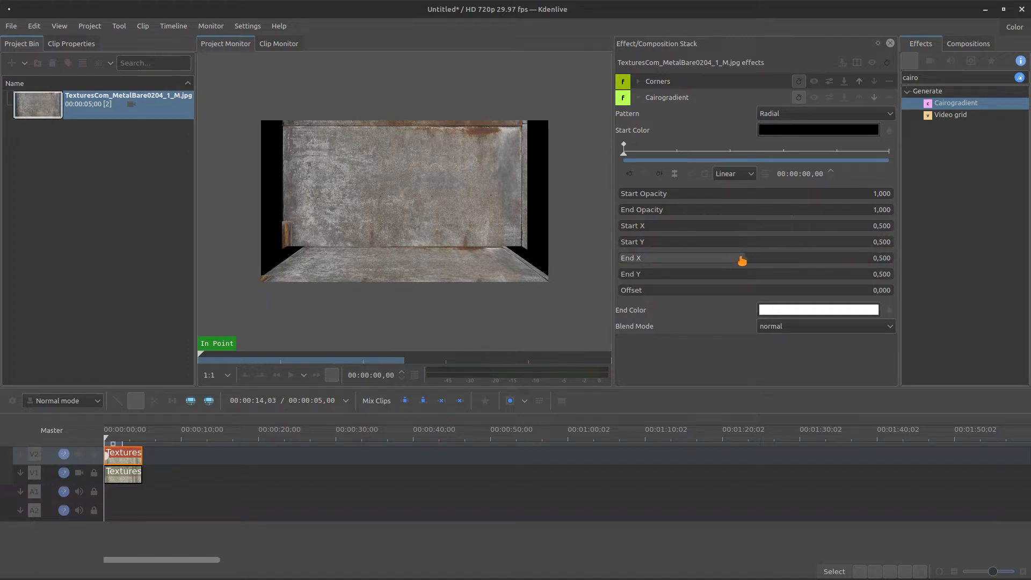
drag(740, 260, 696, 262)
key(BackSpace)
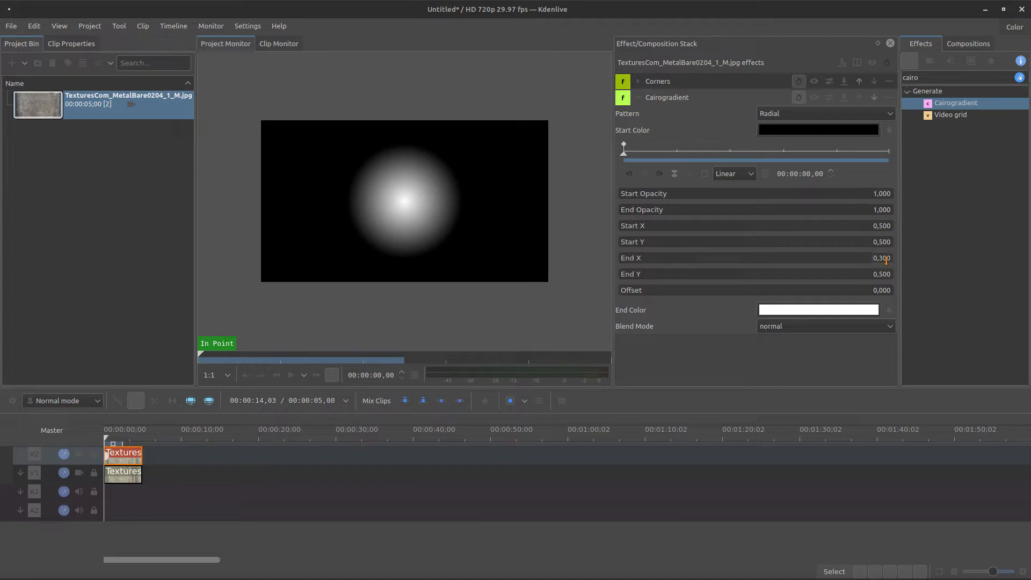
scroll(890, 263, up, 2)
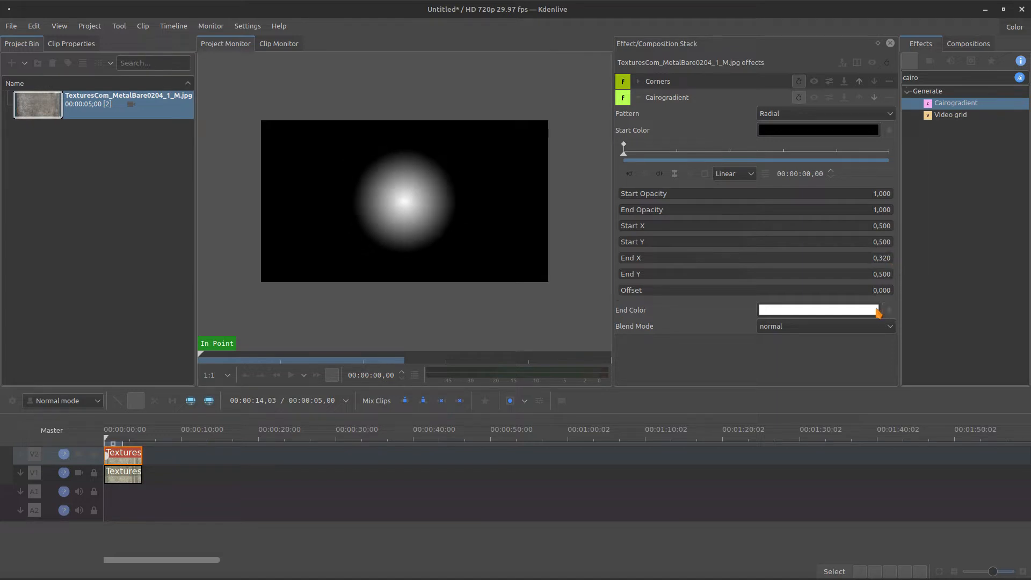
Set the floor gradient's blend mode to multiply, move Cairogradient above Corners in the effect stack and collapse it
click(835, 332)
click(830, 380)
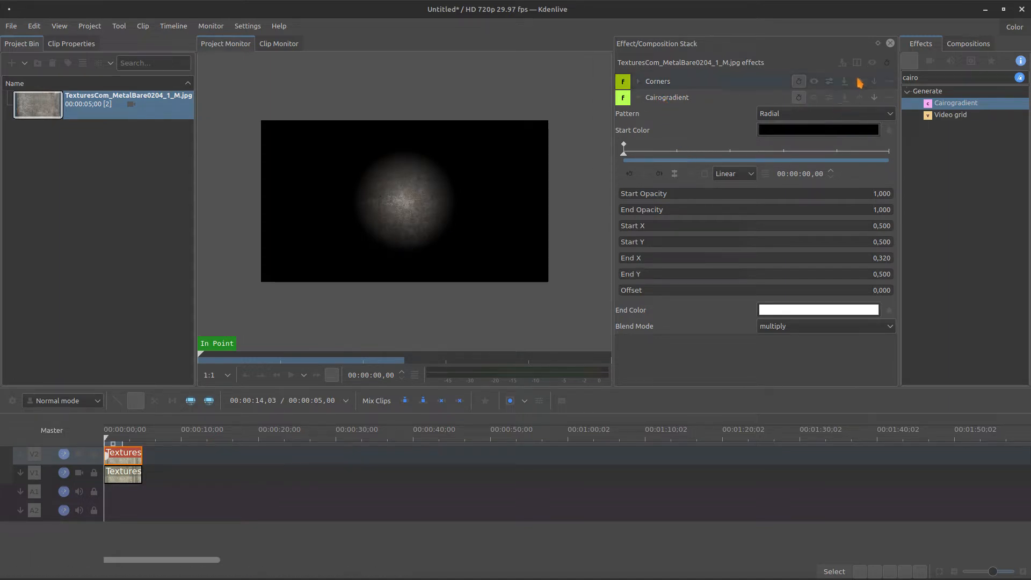
click(875, 82)
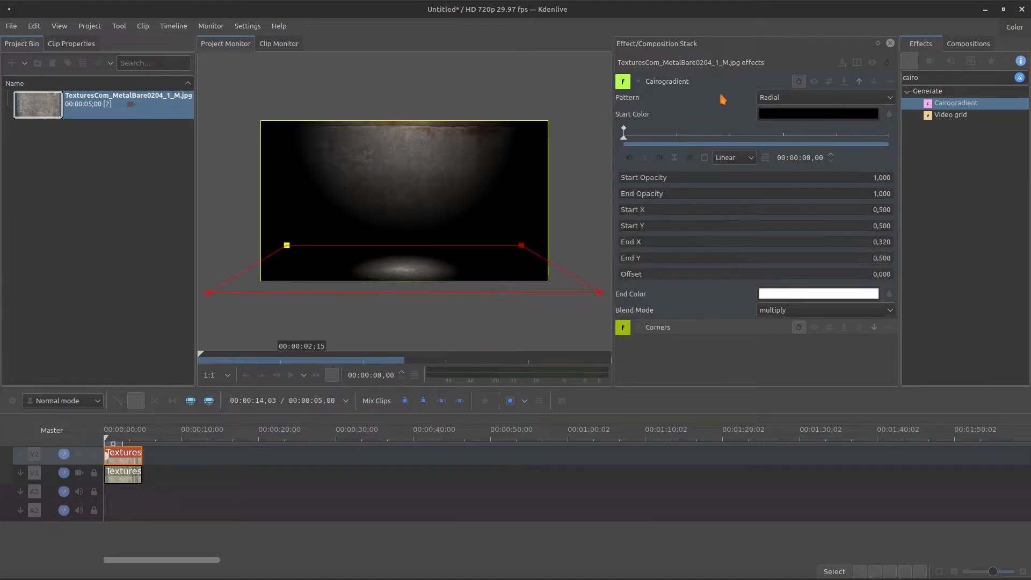
click(639, 82)
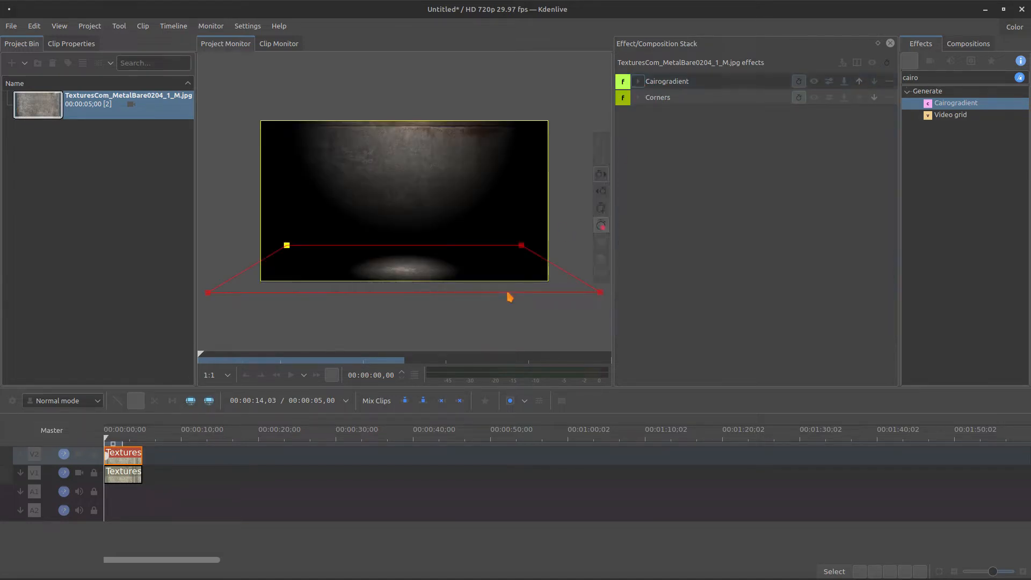
Raise the floor's back corners in the Corners effect to about 2189, 3399 for Corner 1 and 3866, 3425 for Corner 2
click(639, 81)
click(639, 81)
click(639, 98)
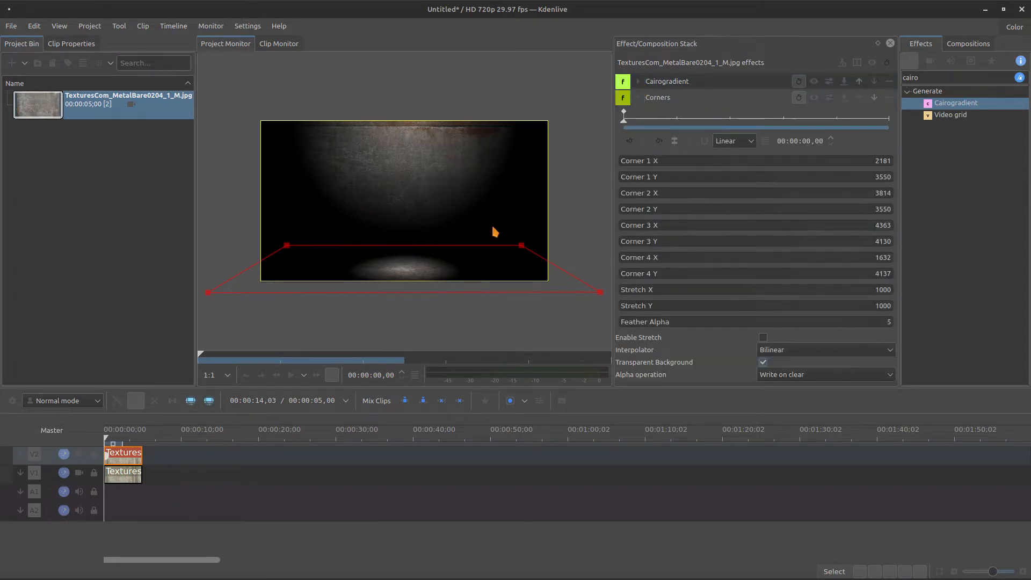
drag(287, 245, 288, 233)
drag(524, 246, 529, 236)
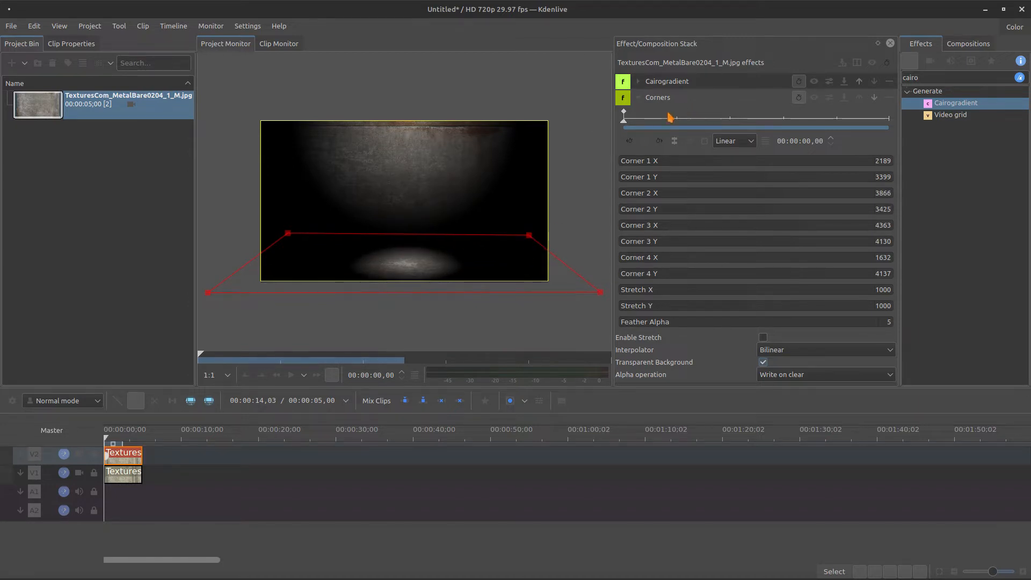
Set End Y of the floor clip's Cairogradient effect to 1.000 and collapse the effect
click(638, 81)
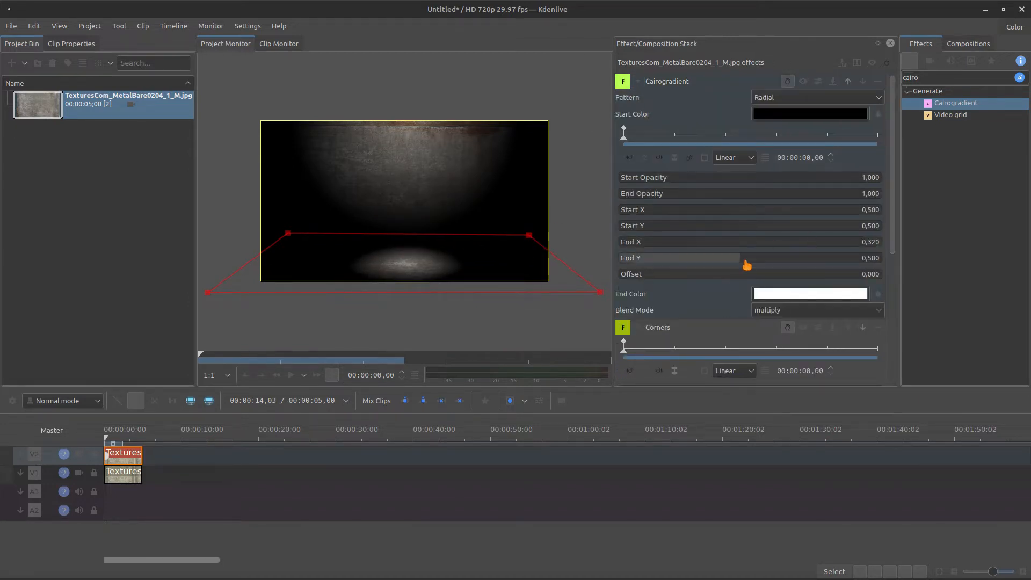
drag(752, 262, 856, 278)
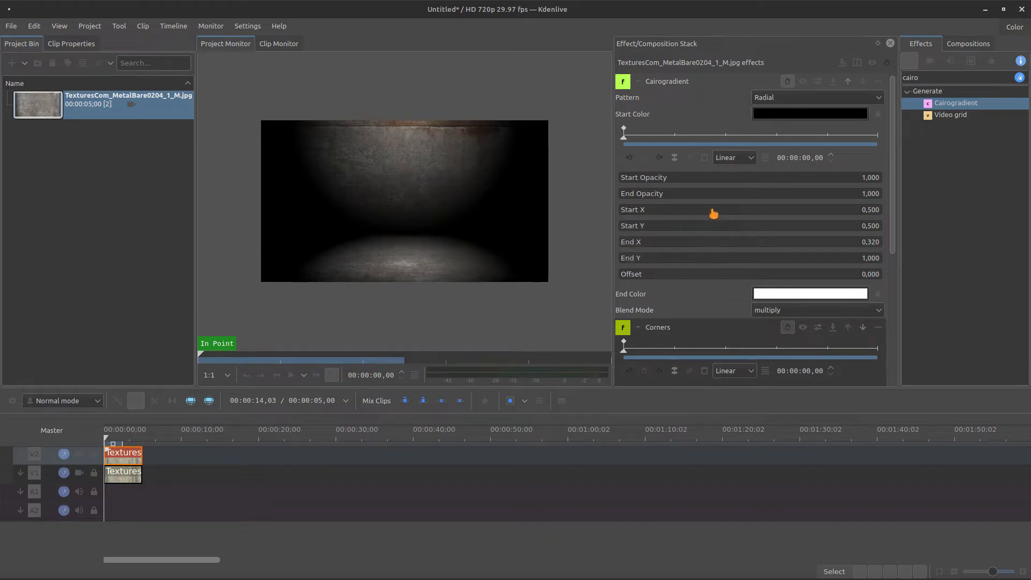
click(638, 81)
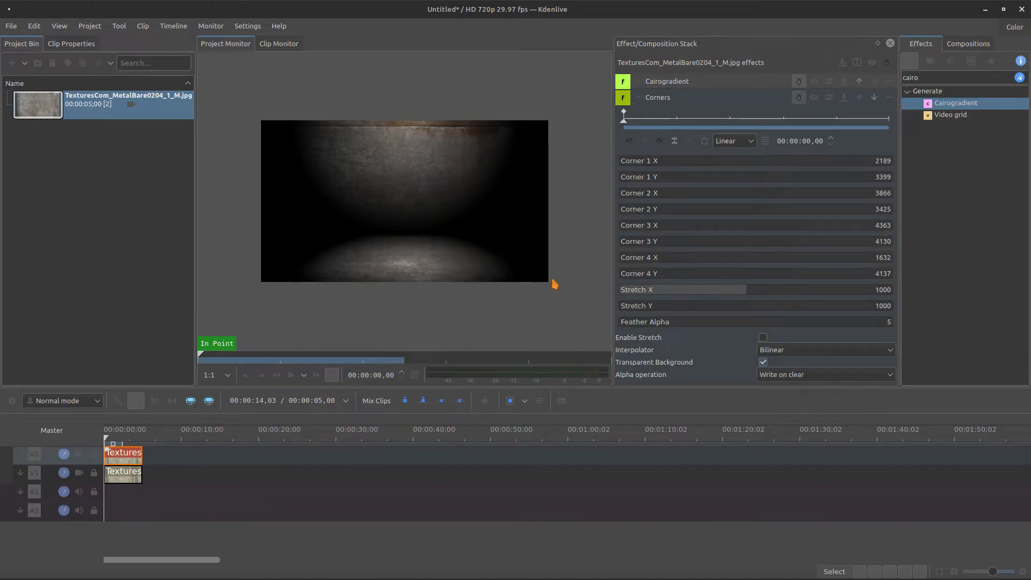
Lower the floor's back corners to about 2170, 3512 for Corner 1 and 3818, 3479 for Corner 2
click(708, 100)
drag(287, 234, 288, 239)
drag(288, 246, 289, 247)
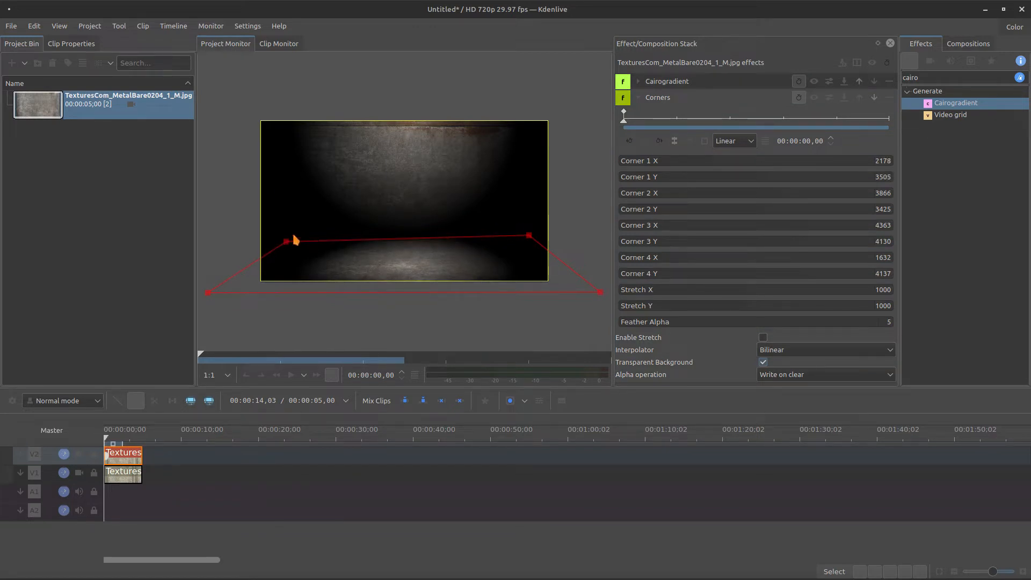
drag(529, 235, 532, 241)
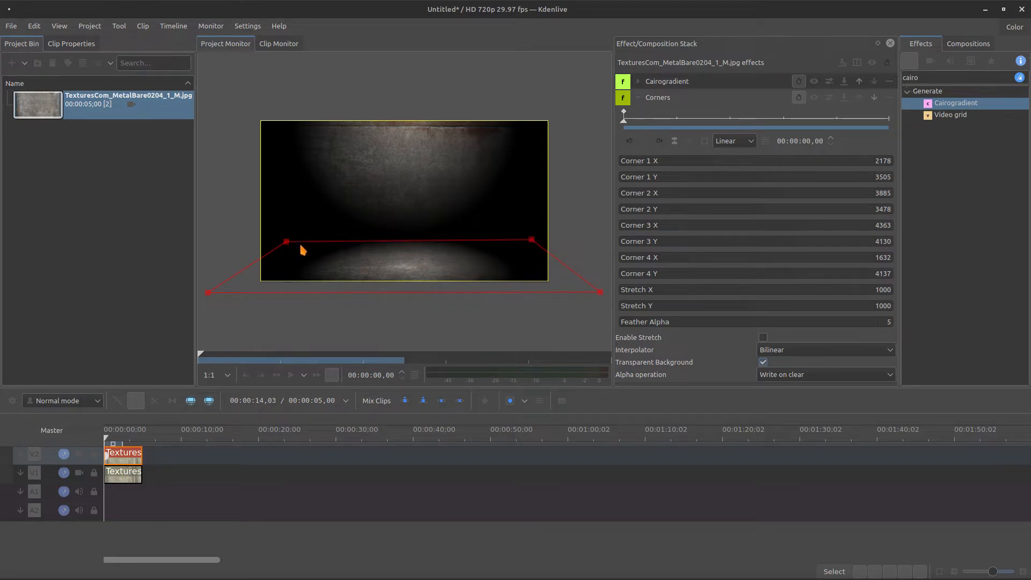
drag(286, 243, 288, 247)
drag(532, 241, 523, 242)
drag(286, 247, 288, 246)
key(ctrl+z)
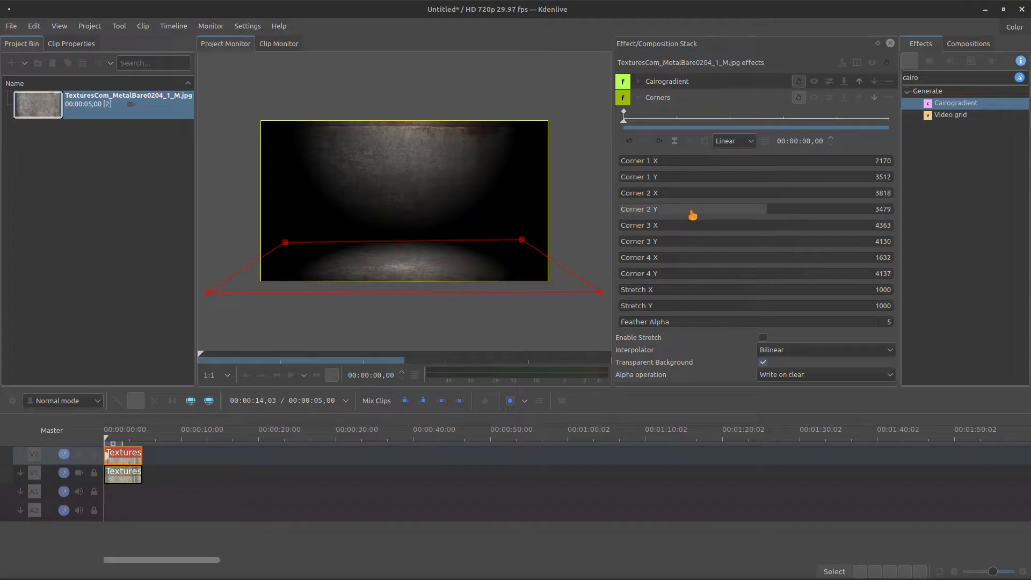
Level the floor's back edge by setting Corner 1 Y and Corner 2 Y to 3500, and collapse the Corners effect
text(00)
key(Return)
click(887, 216)
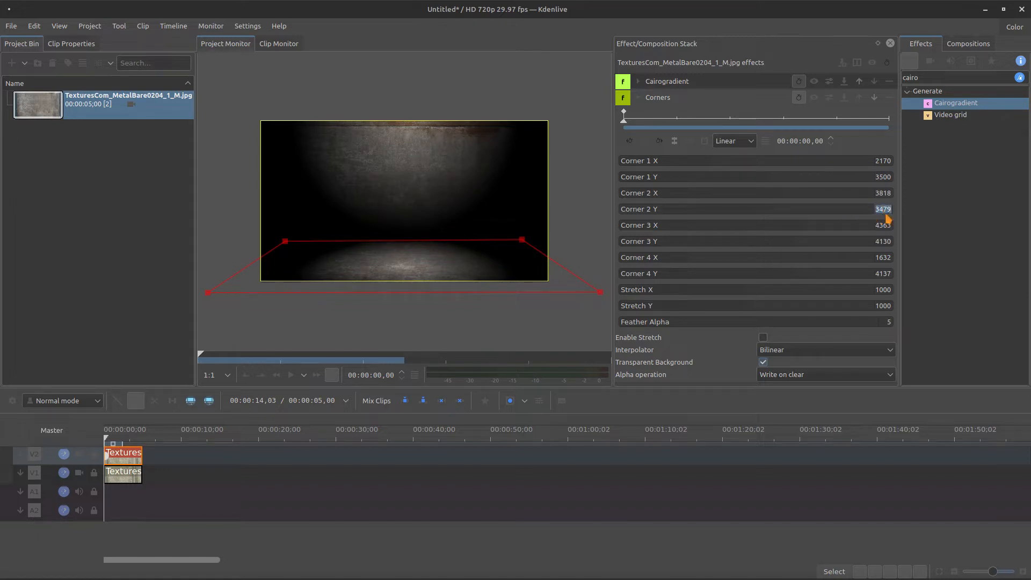
text(3500)
key(Return)
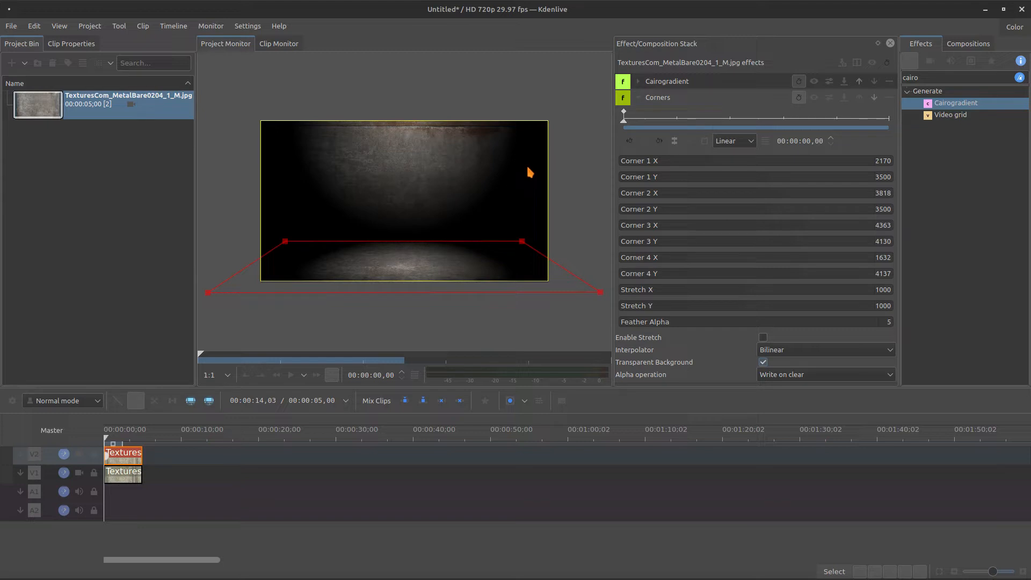
click(639, 99)
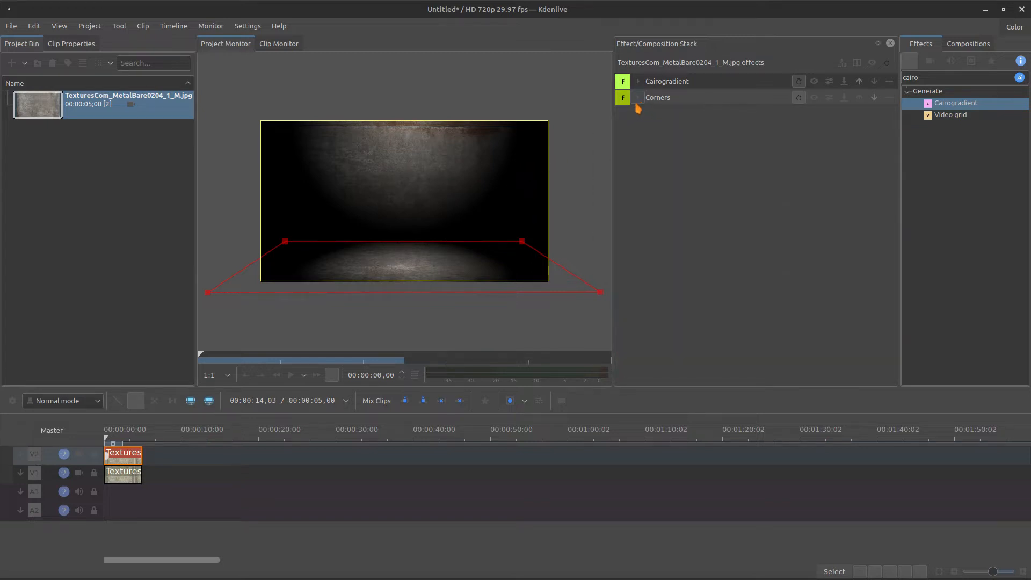
Insert one new video track above V2
click(115, 436)
drag(222, 559, 156, 556)
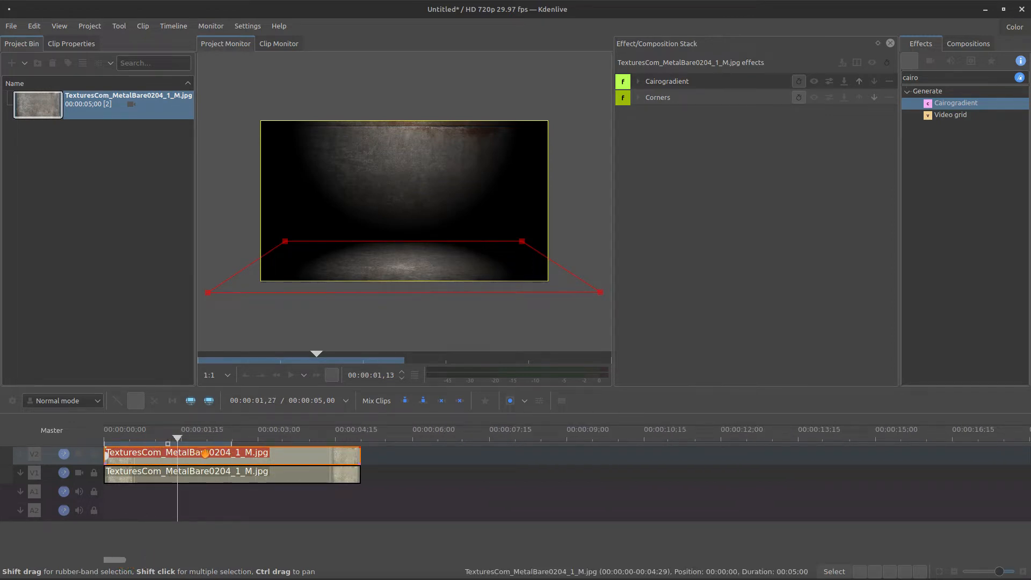
right_click(84, 461)
click(102, 465)
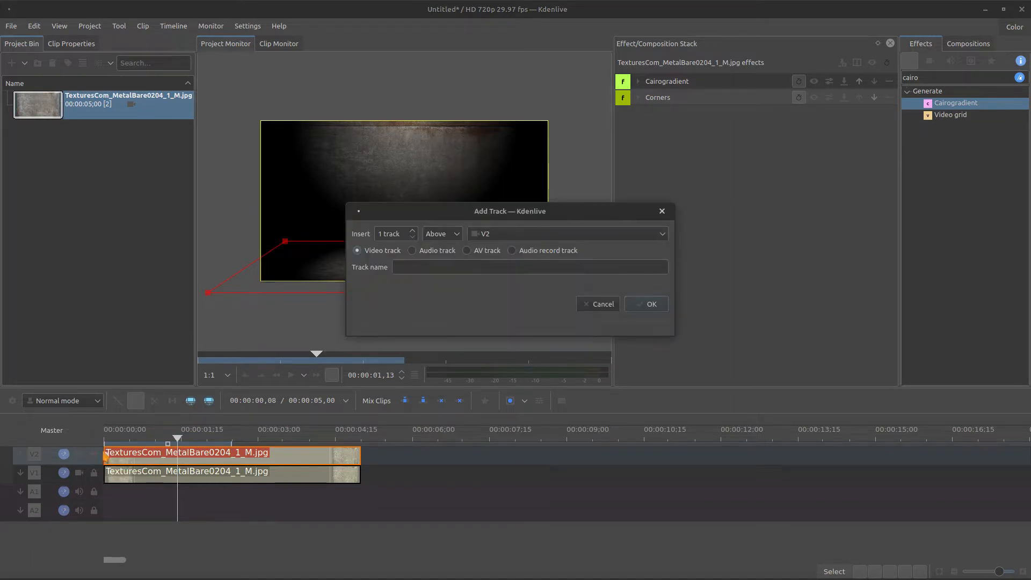
click(654, 308)
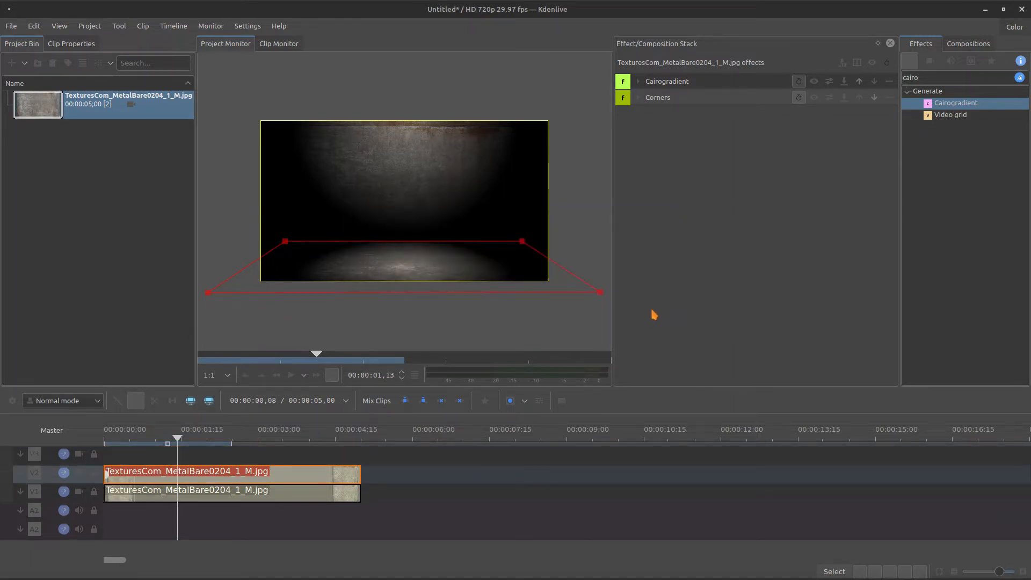
Start a new title clip and turn off the background display in the title editor
right_click(133, 234)
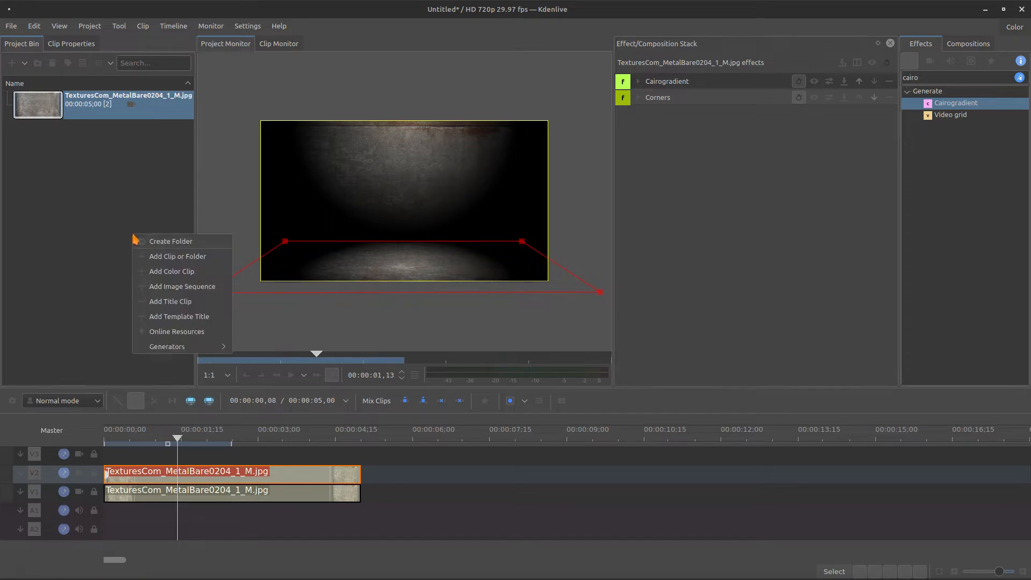
click(185, 302)
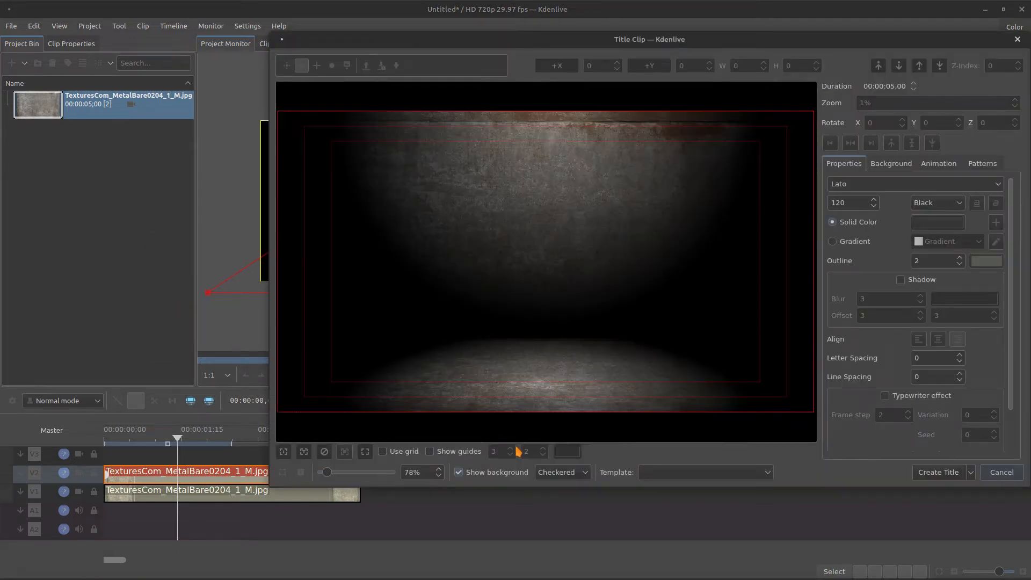
click(509, 475)
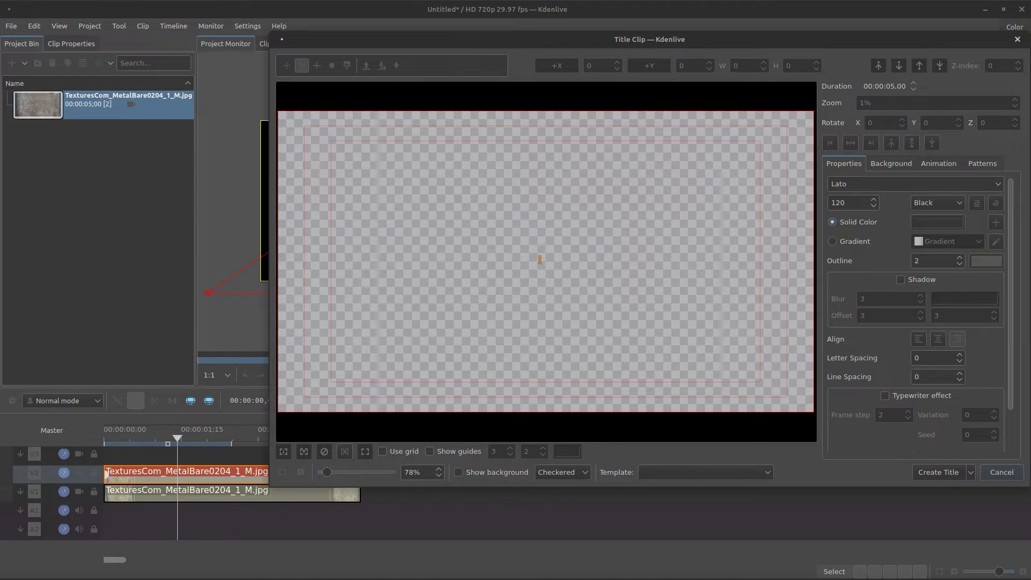
Add the text MAKINARS to the title and centre it horizontally and vertically in the frame
click(540, 260)
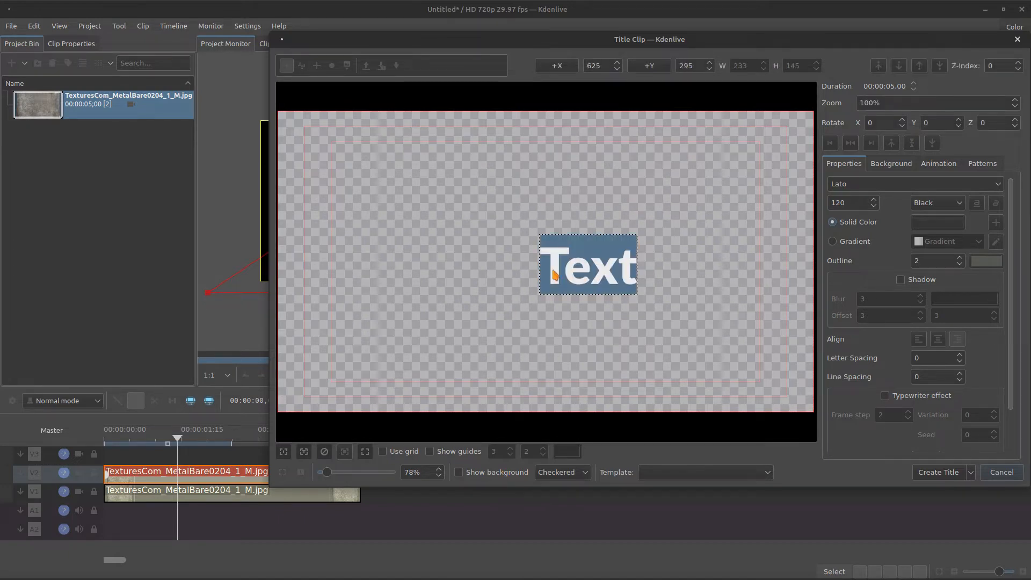
text(MAKE)
key(BackSpace)
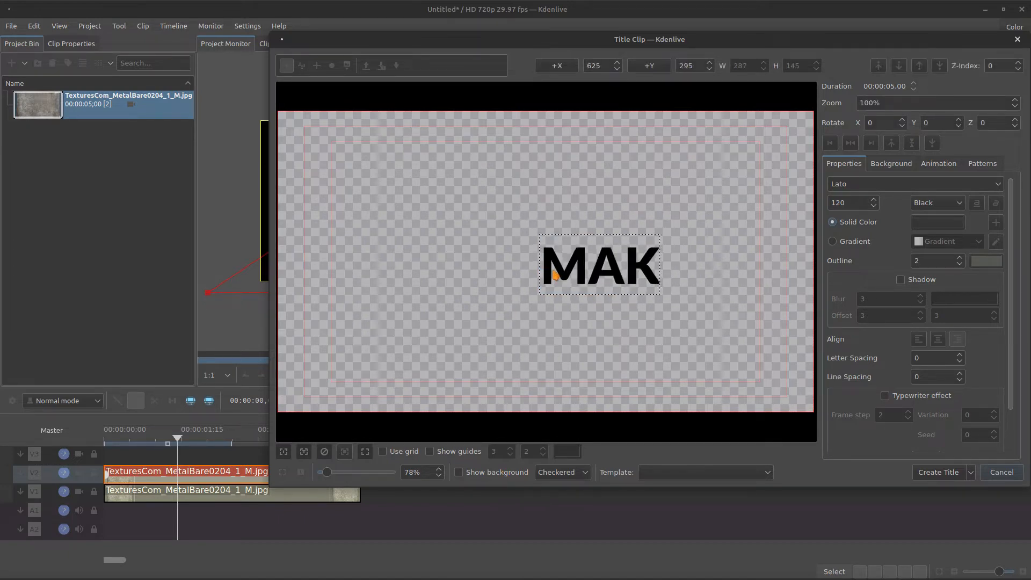
text(INARS)
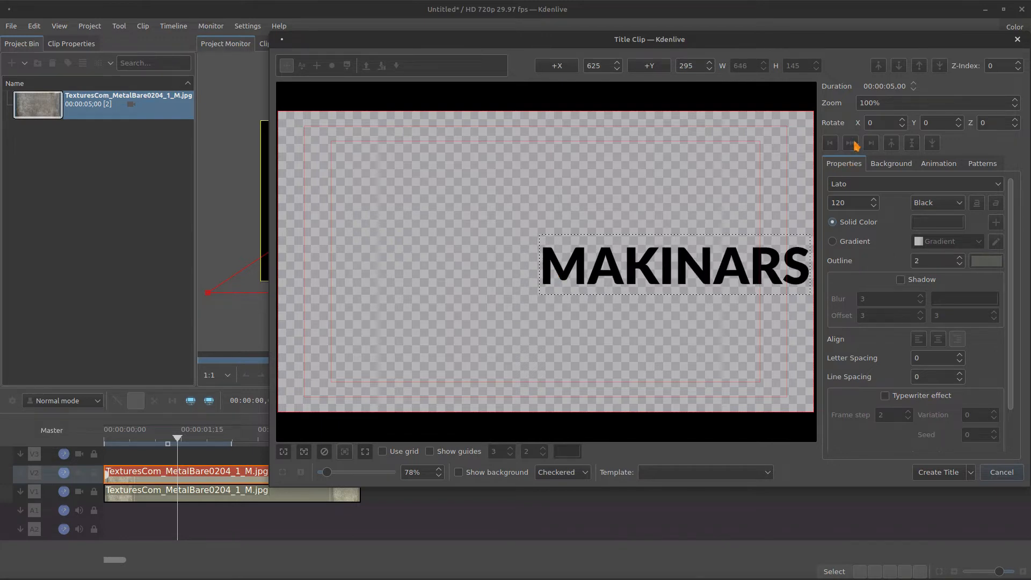
click(853, 144)
click(910, 143)
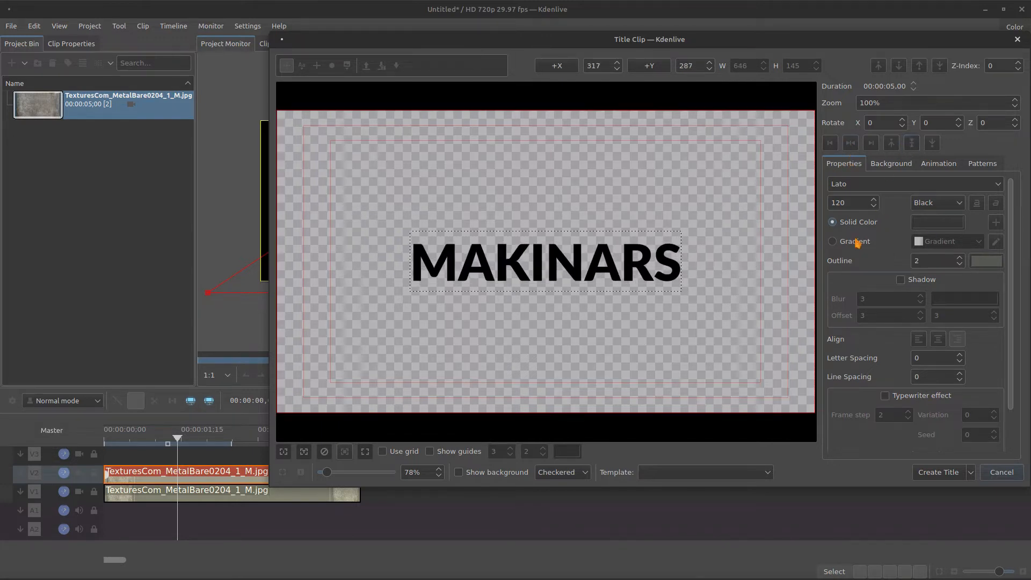
Switch the title text to a gradient fill, choose Gradient 6 and change its Color 1 to off-white
click(855, 241)
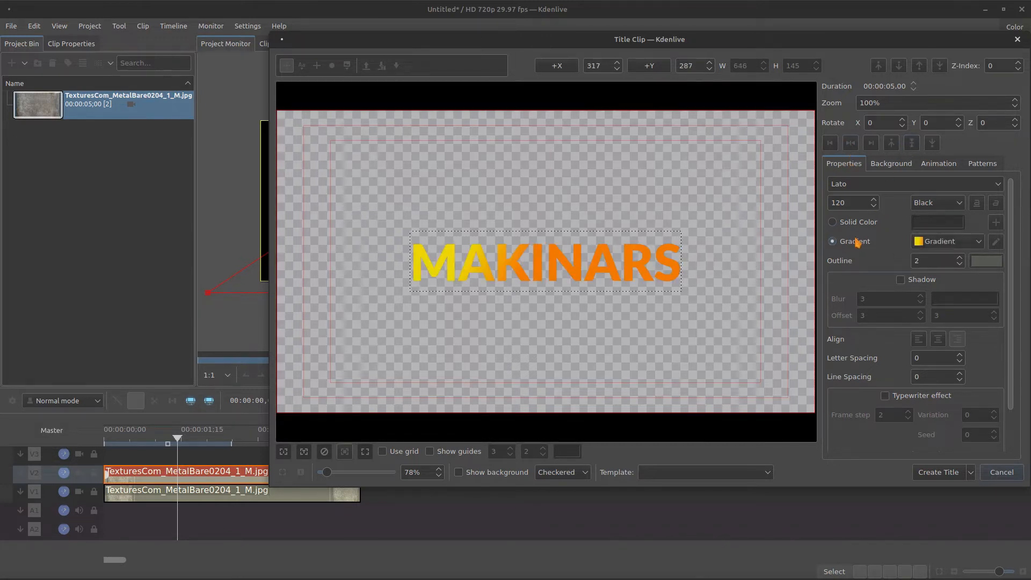
click(994, 243)
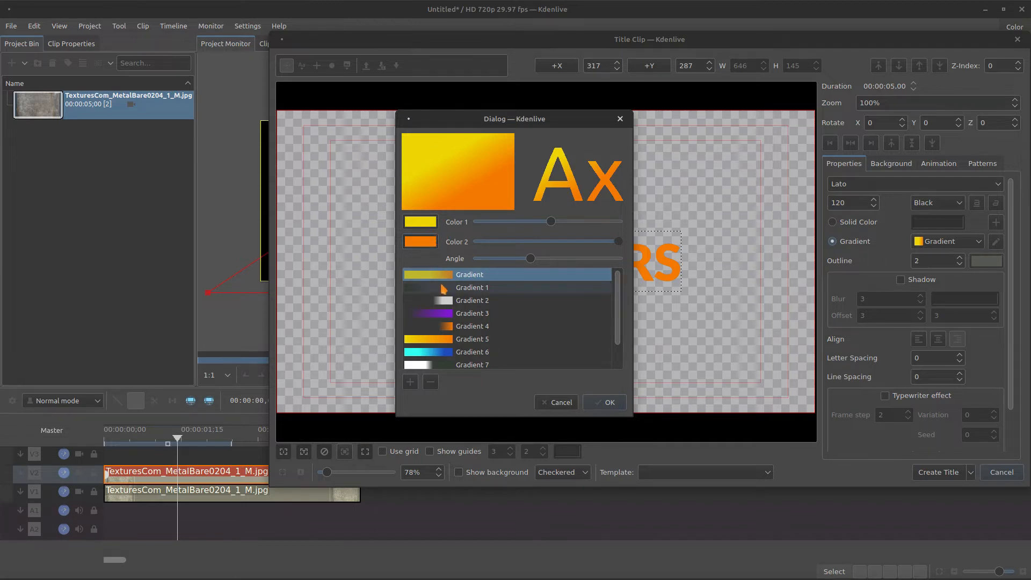
click(459, 353)
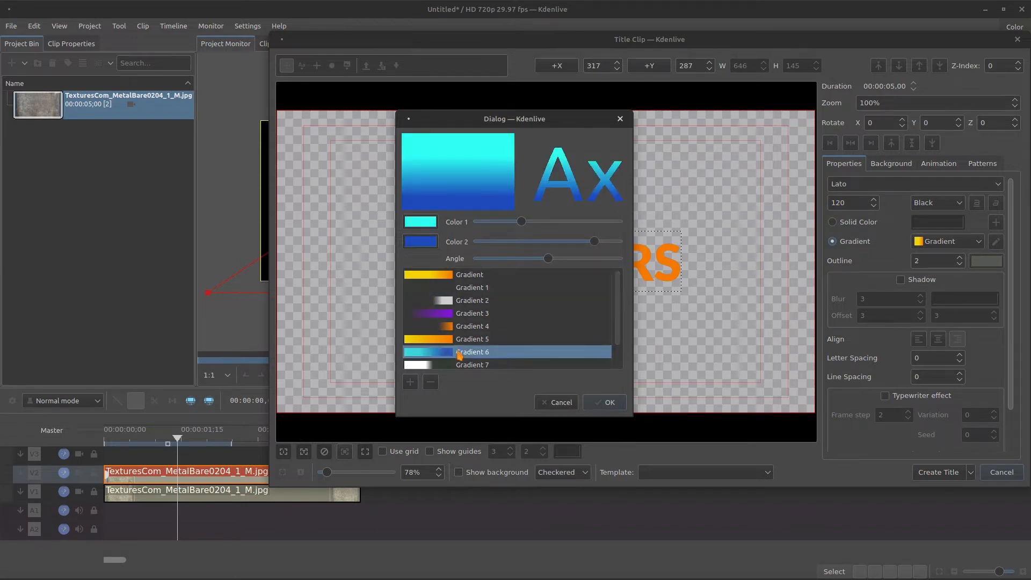
click(427, 225)
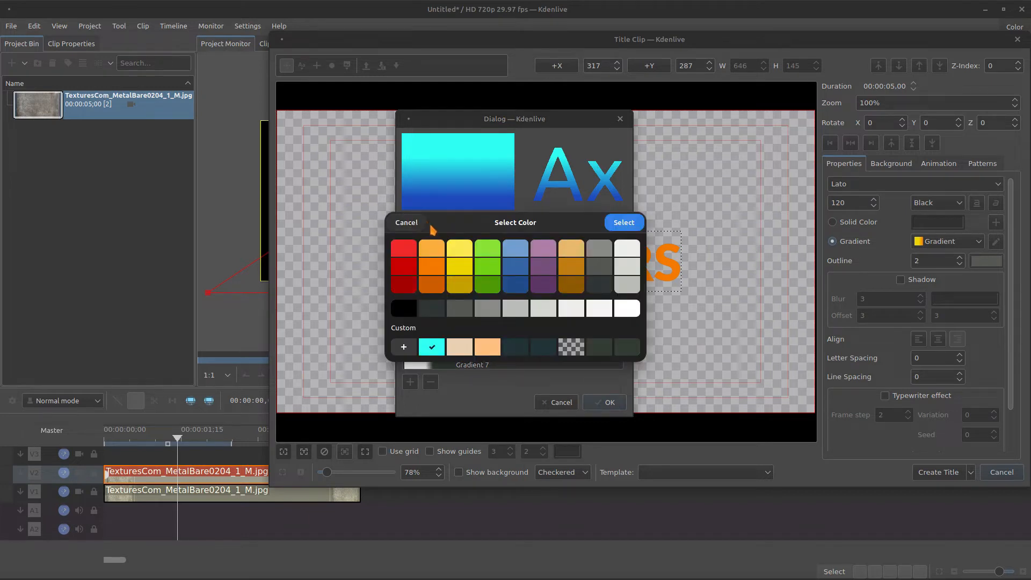
click(624, 223)
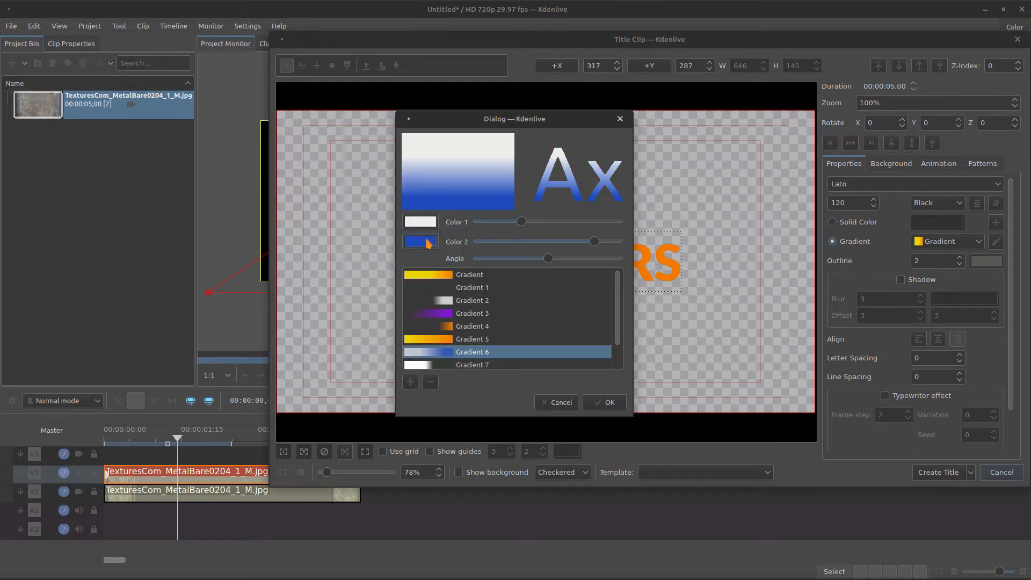
Set Color 2 of Gradient 6 to the dark grey-green custom swatch
click(428, 240)
click(437, 306)
click(628, 349)
click(622, 223)
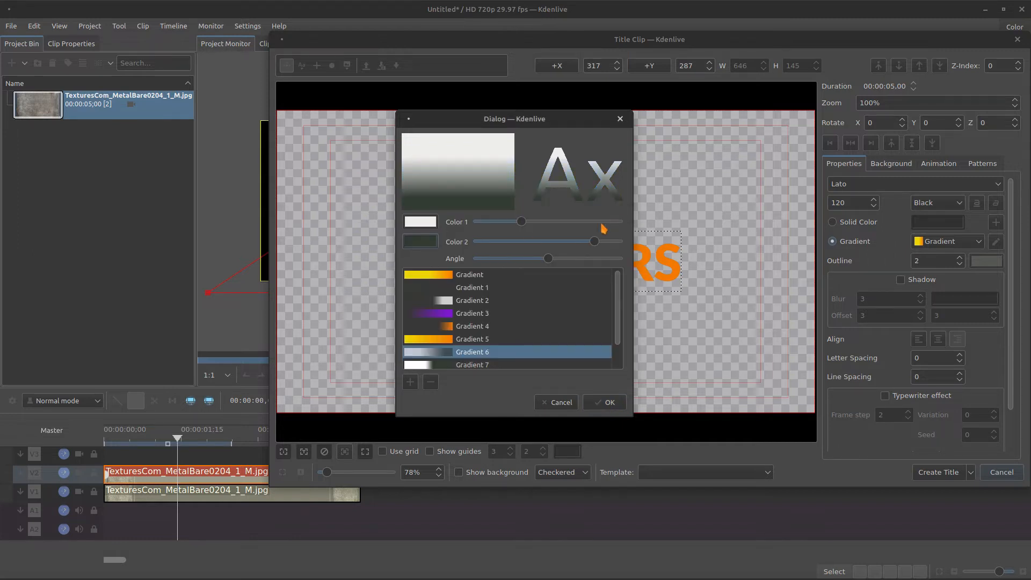
Set Color 2 of Gradient 6 to a custom dark green, #354740
click(430, 242)
click(410, 328)
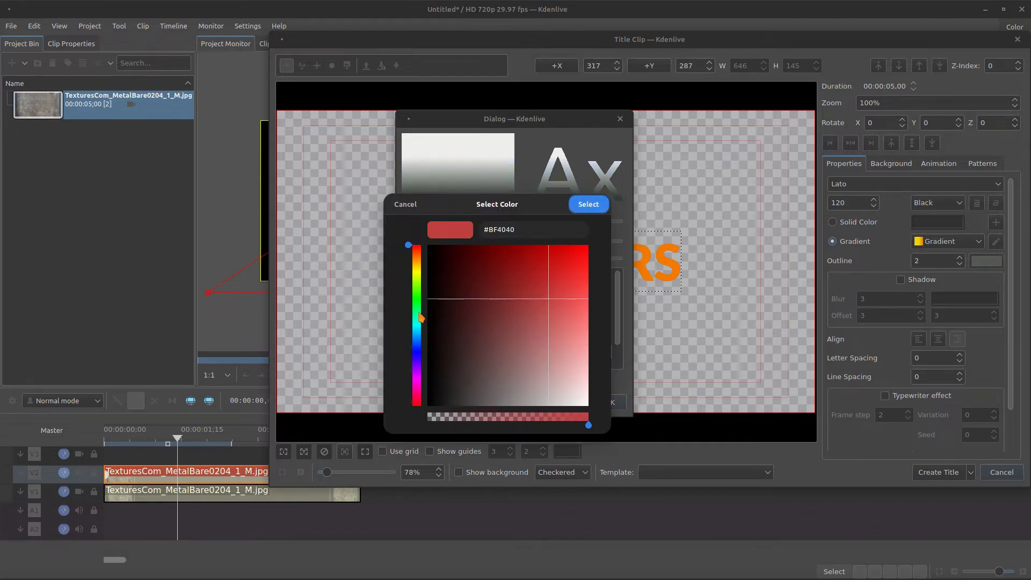
click(417, 313)
click(474, 359)
drag(475, 359, 473, 364)
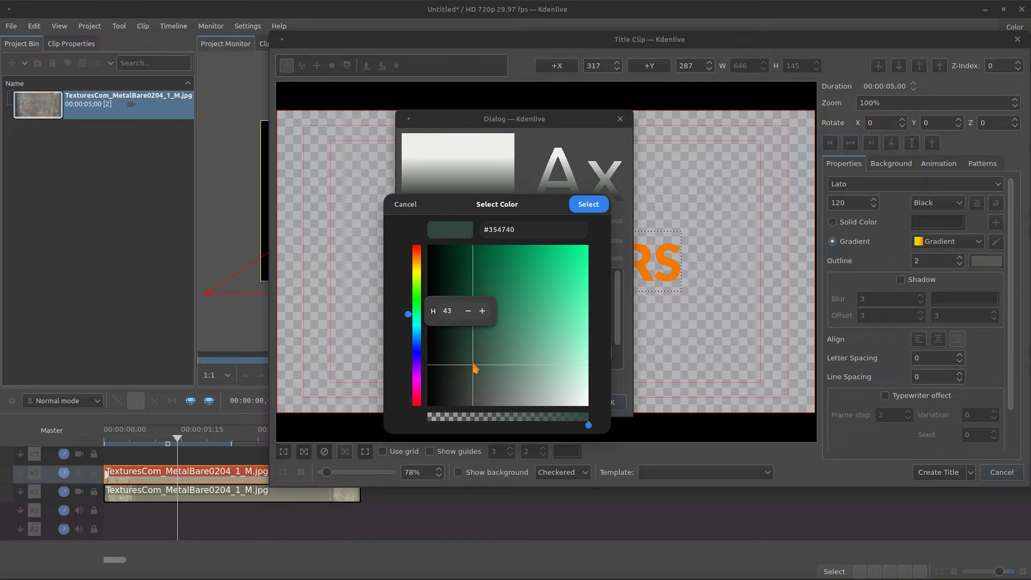
drag(547, 227, 489, 221)
click(589, 205)
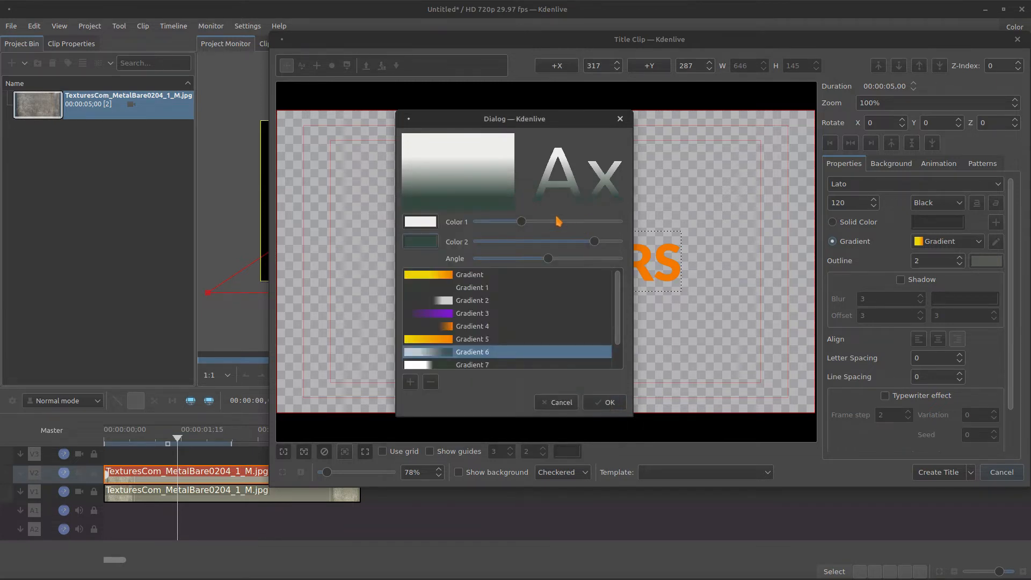
Sharpen the gradient's transition by moving the Color 2 stop near the middle and Color 1 slightly closer to it, and apply the gradient
drag(593, 241, 542, 239)
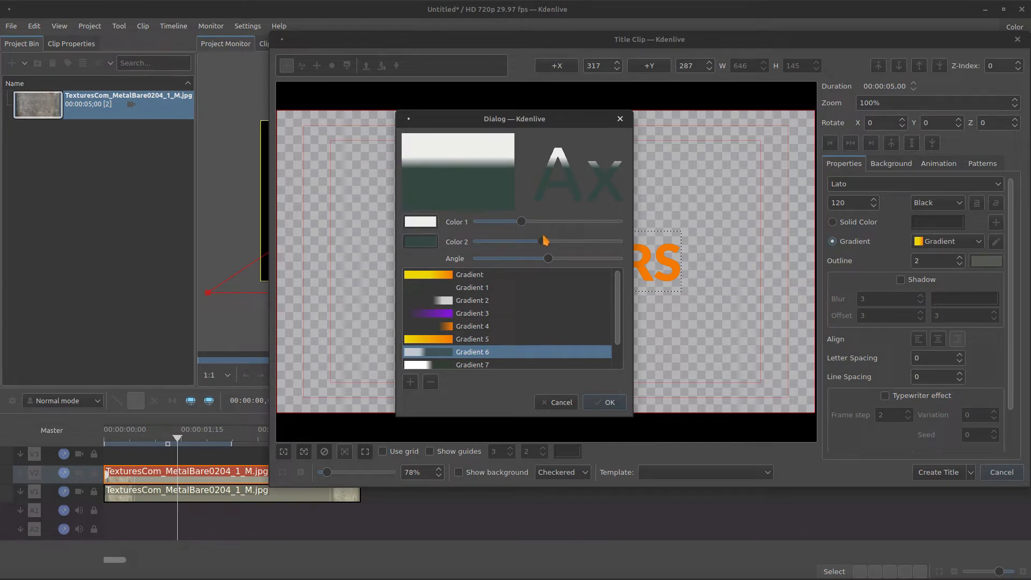
drag(523, 222, 529, 228)
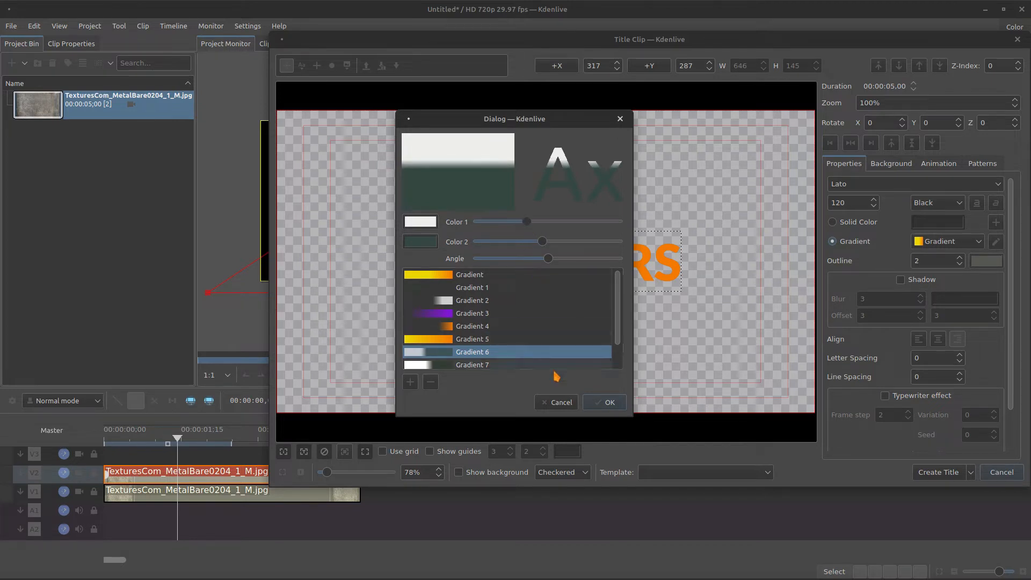
click(596, 403)
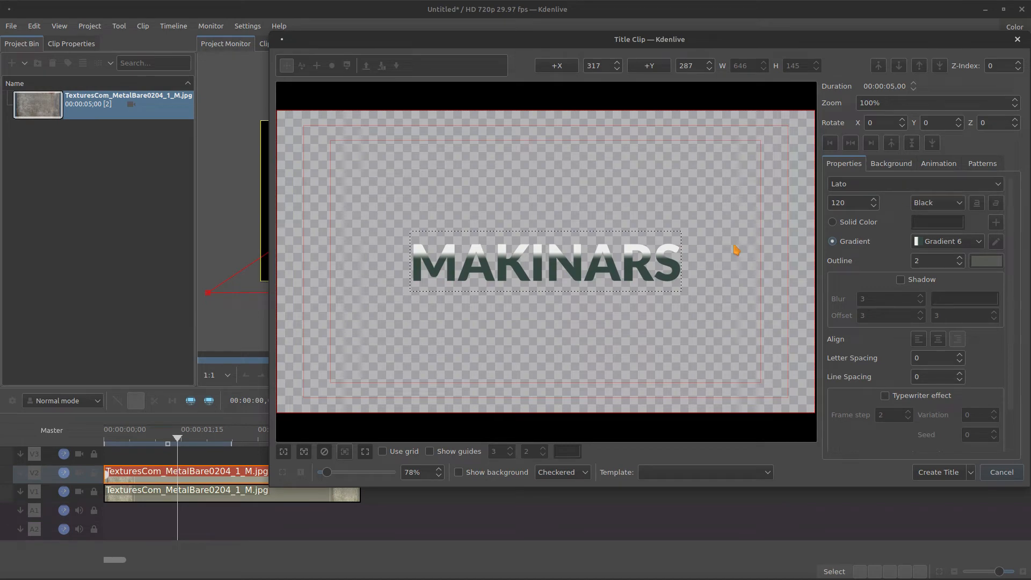
Change the title font to DejaVu Sans and re-centre the text horizontally and vertically
click(1002, 186)
click(873, 256)
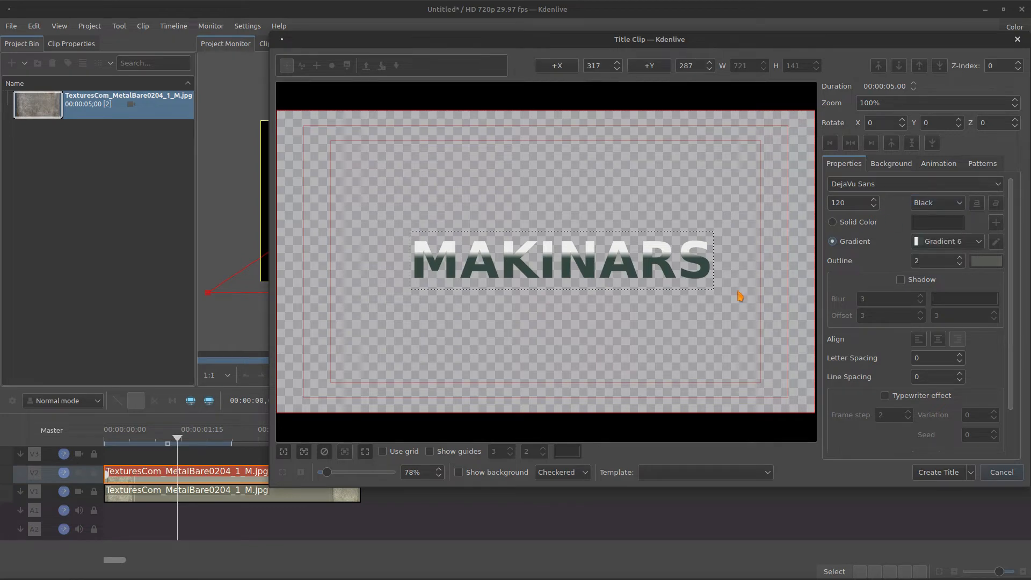
click(851, 144)
click(912, 144)
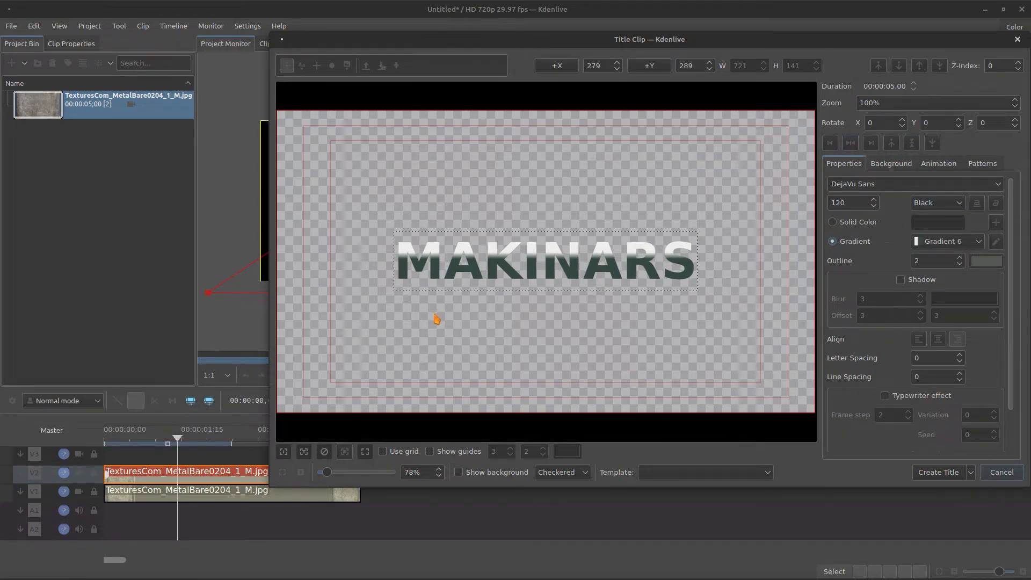
Add a second MAKINARS text above the existing one in the title
click(302, 66)
click(429, 207)
text(MAKINARS)
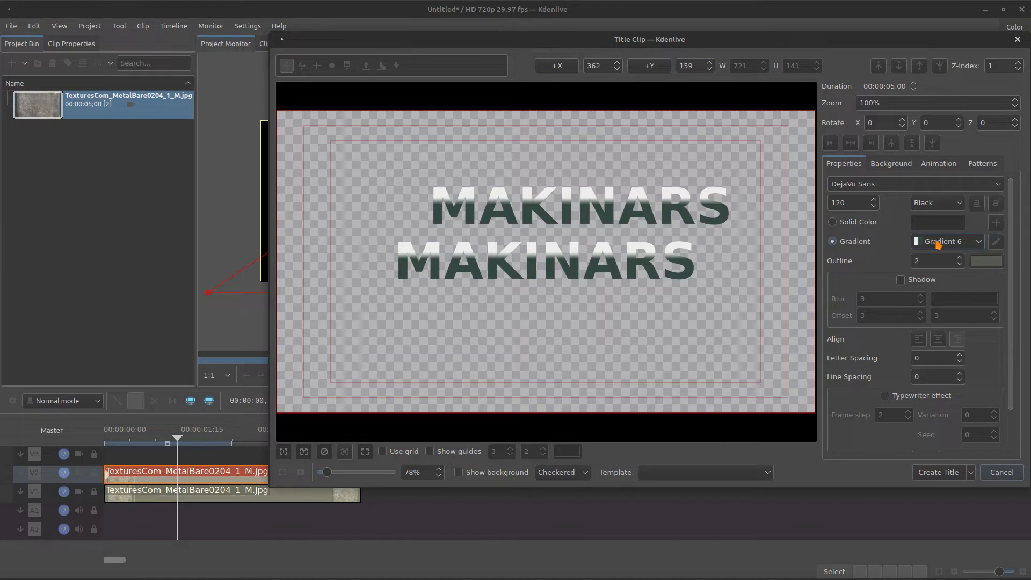
Set Color 1 of the new text's Gradient 6 to the dark green custom swatch
click(995, 241)
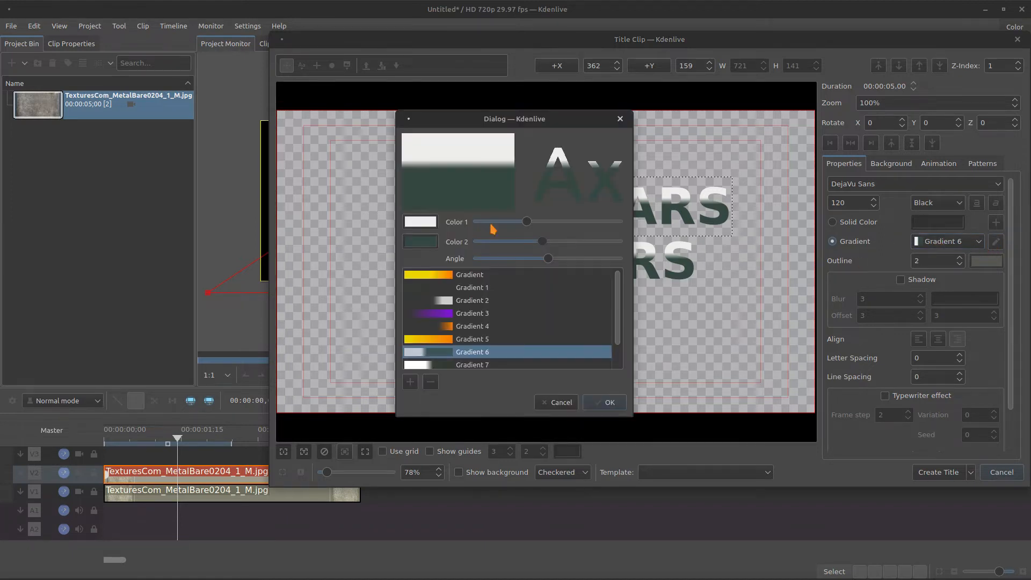
click(425, 225)
click(431, 347)
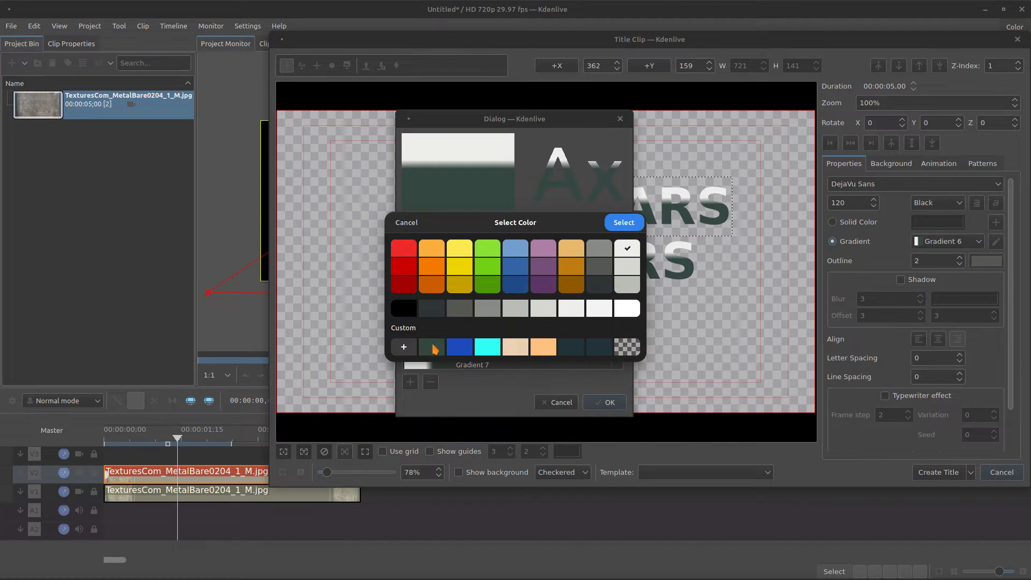
click(624, 223)
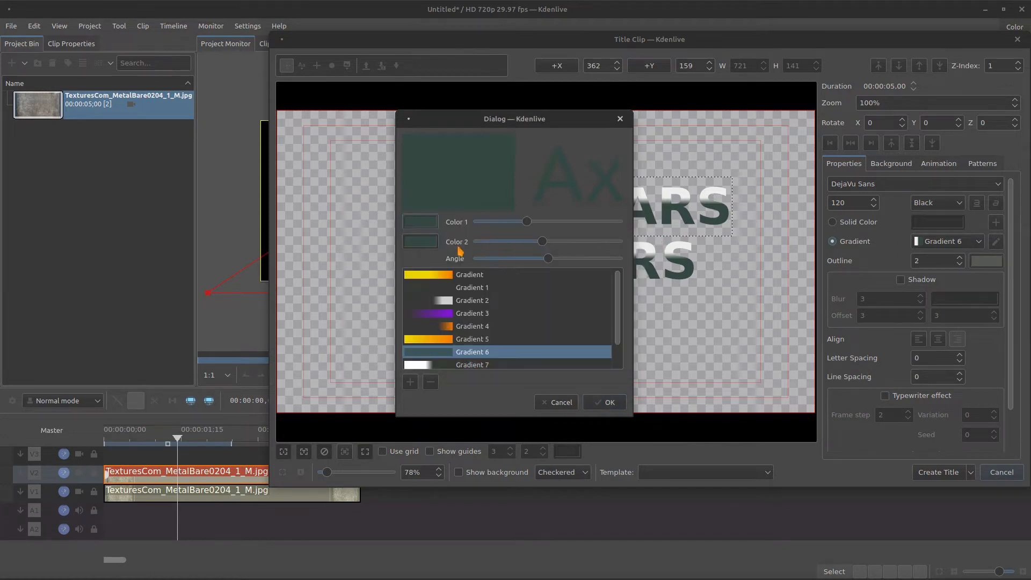
Set Color 2 of Gradient 6 to a fully transparent custom colour with alpha 0 and apply the gradient to the upper text
click(430, 244)
click(404, 347)
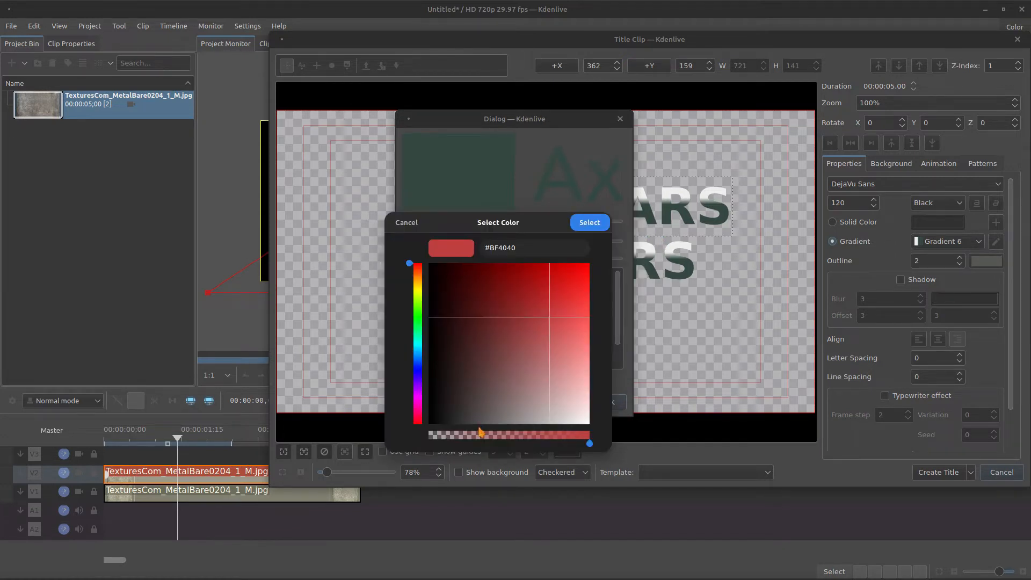
drag(482, 436, 418, 438)
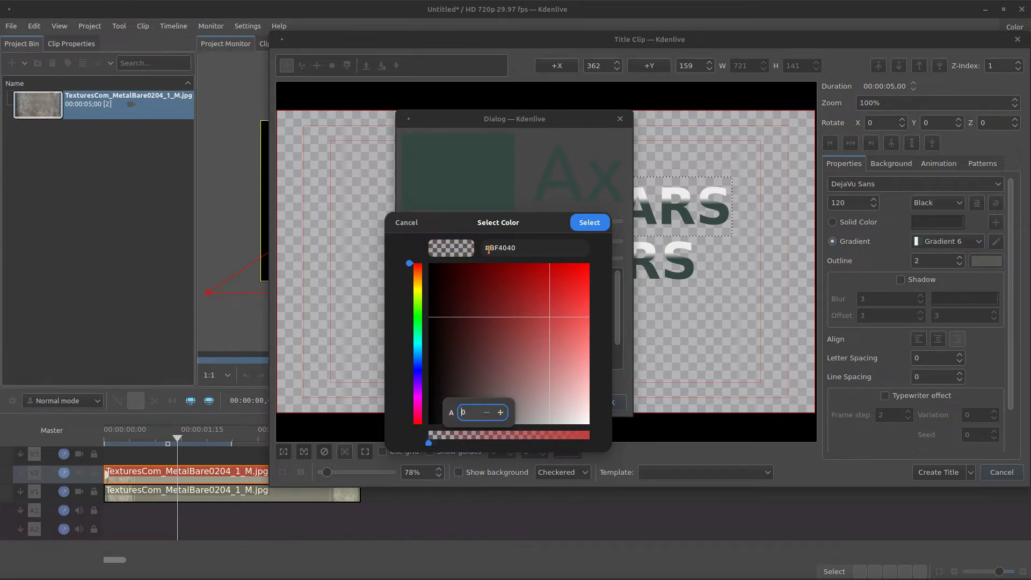
click(589, 225)
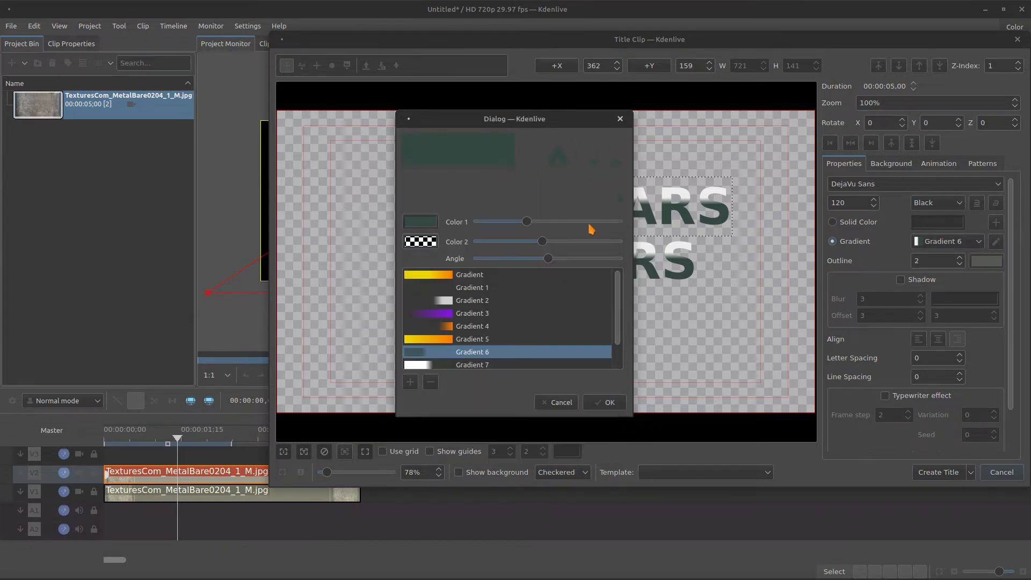
click(607, 402)
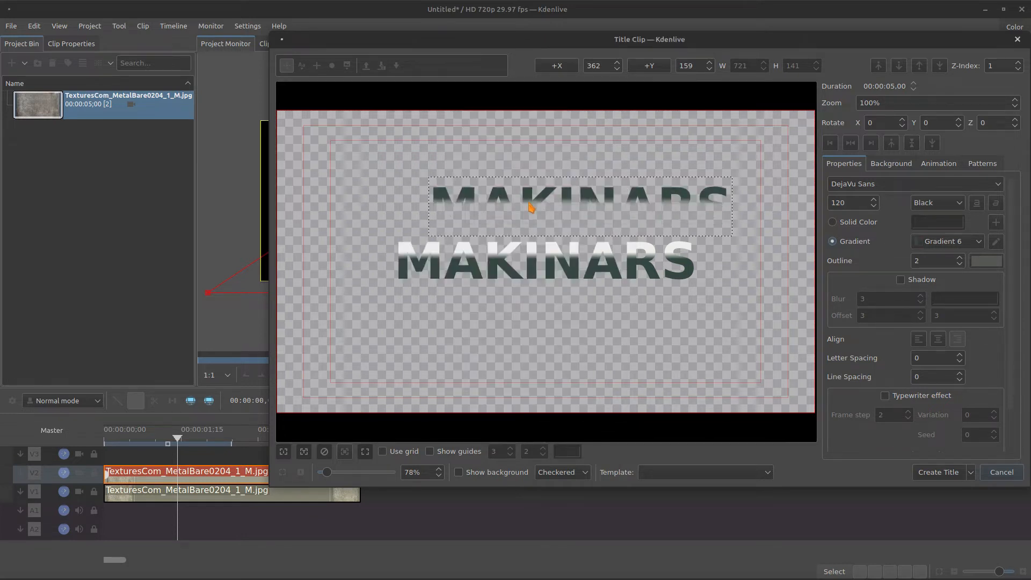
Roughly align the upper text just above the original, and move the original text's Color 2 gradient stop further from Color 1
click(552, 146)
drag(552, 193, 705, 184)
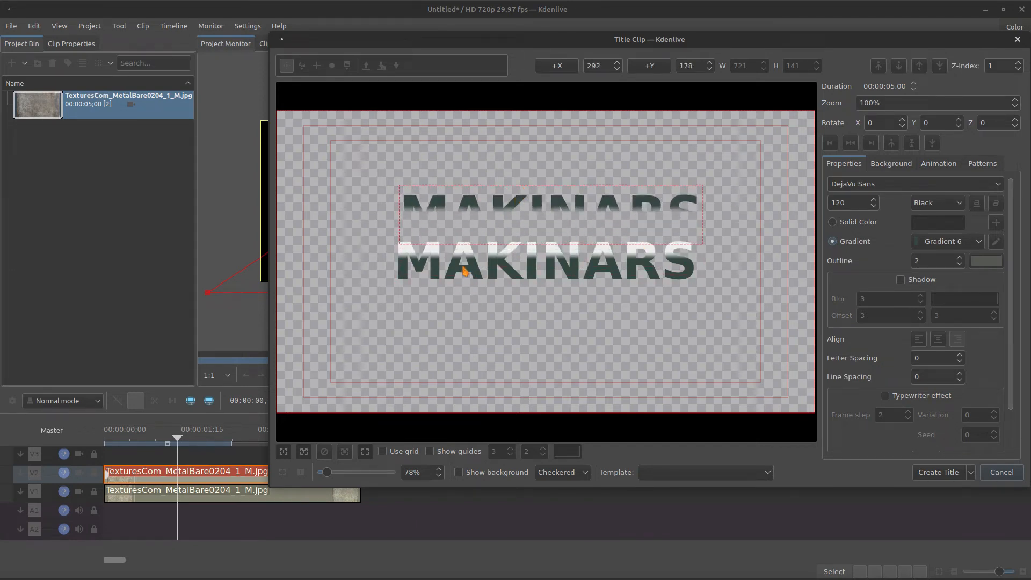
click(436, 254)
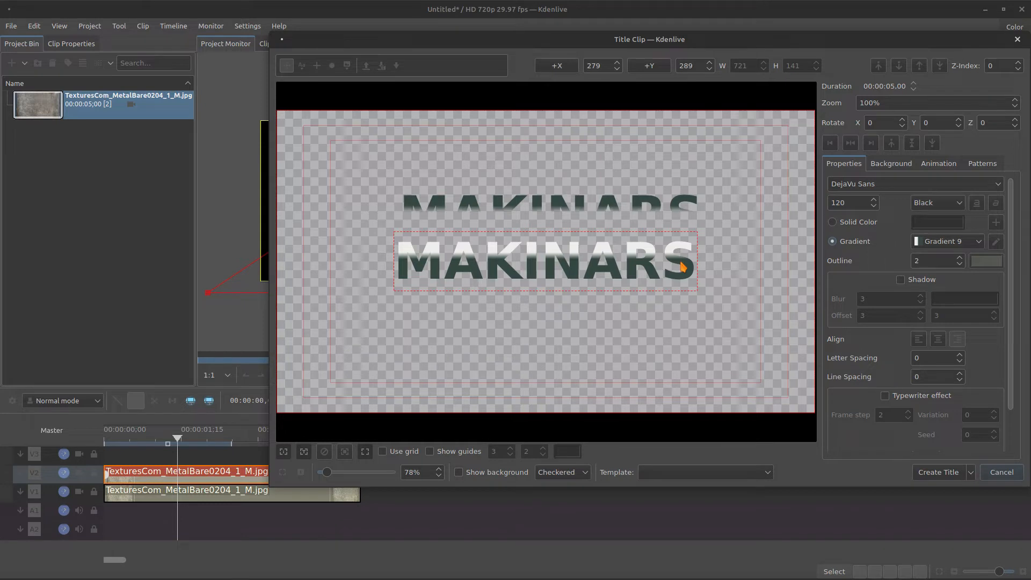
click(994, 242)
drag(541, 243, 568, 242)
click(603, 398)
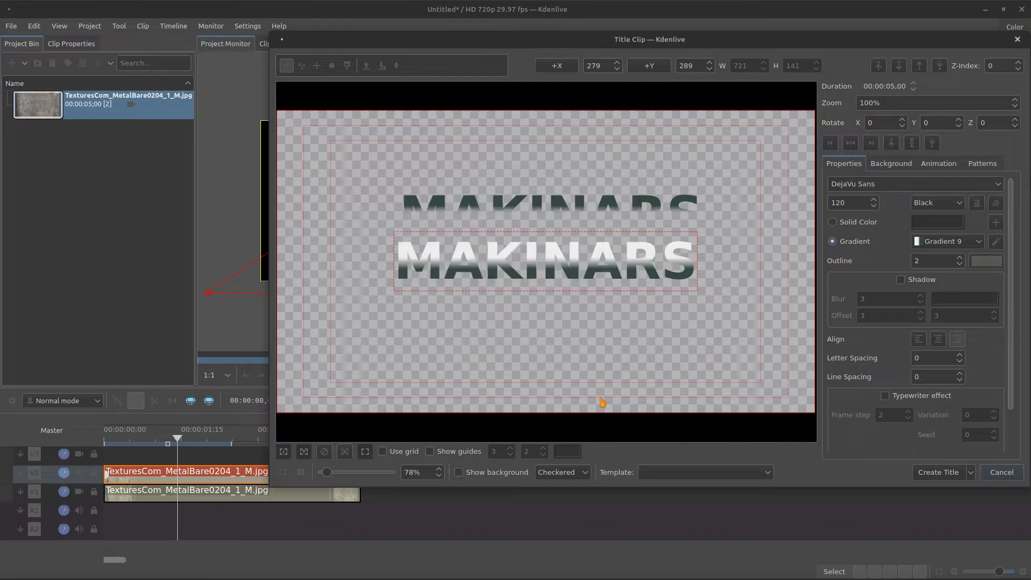
Centre the half-transparent text over the original and set Color 1 of its gradient to a custom dark blue-grey, #2C3A3D
click(679, 217)
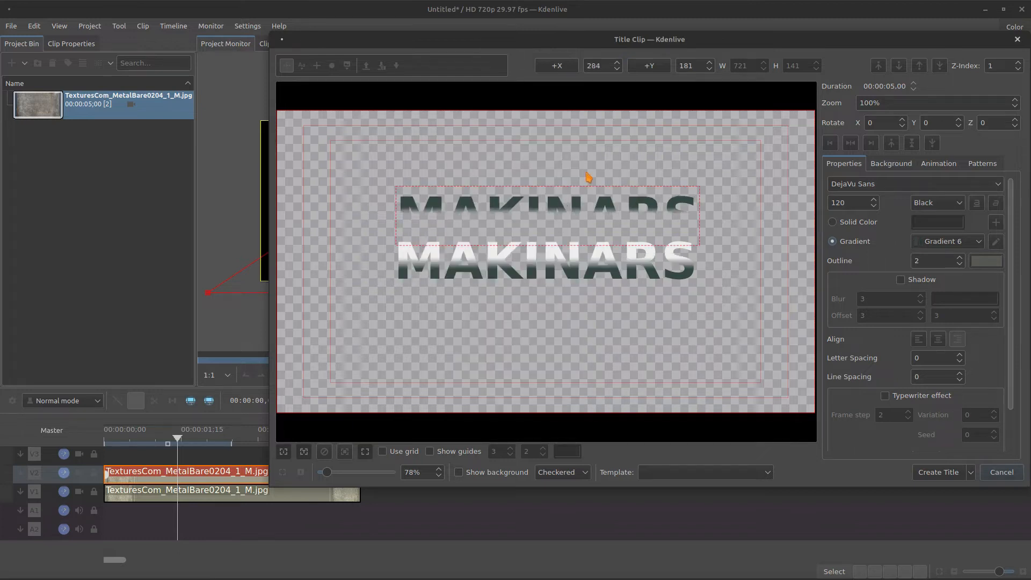
click(911, 143)
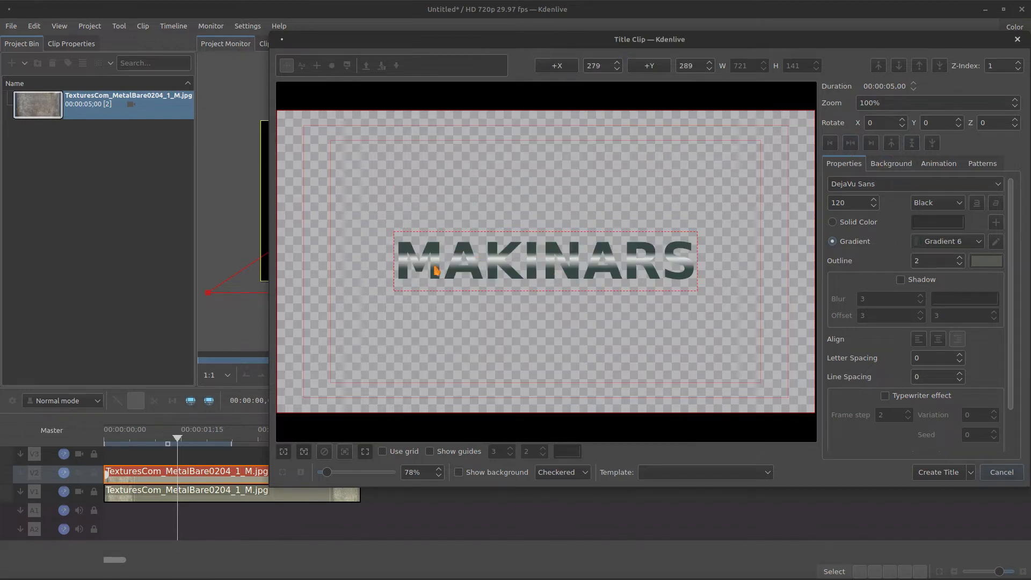
click(996, 248)
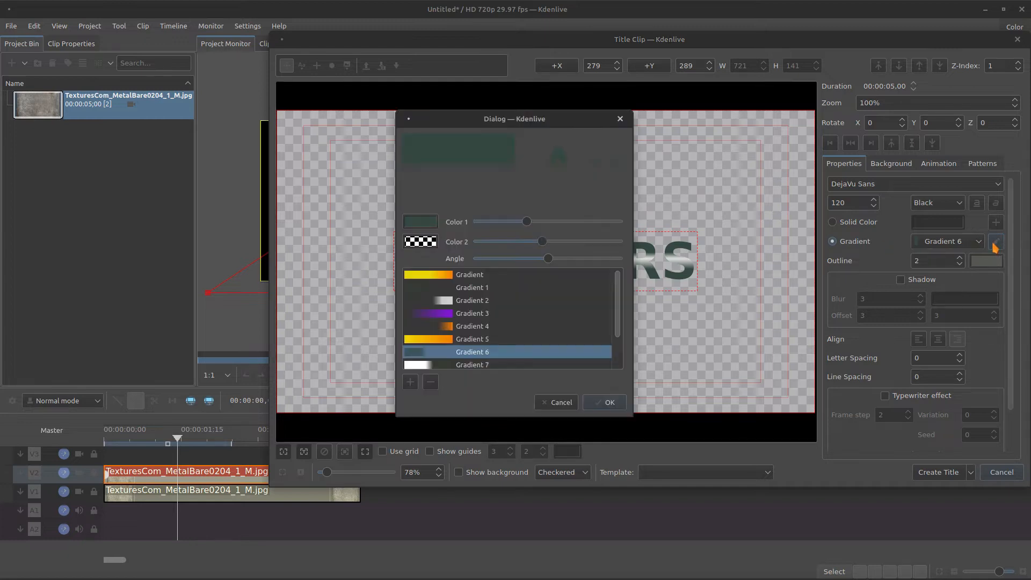
click(425, 222)
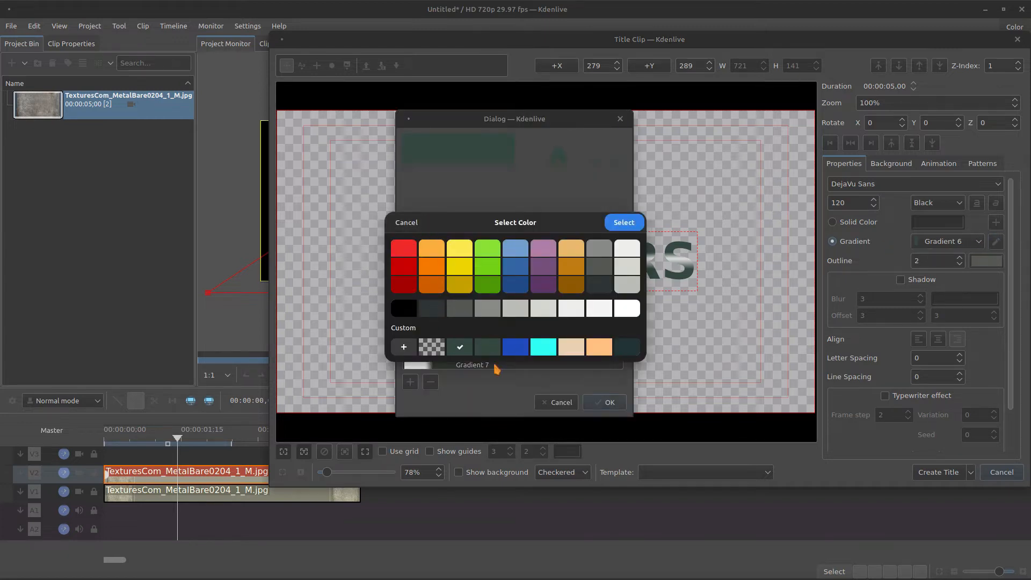
click(403, 347)
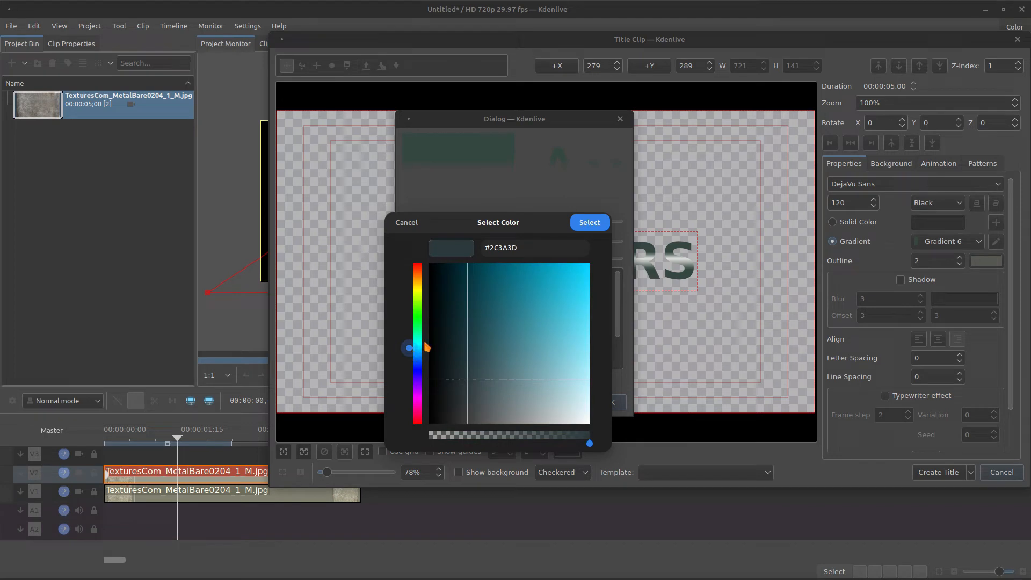
click(590, 222)
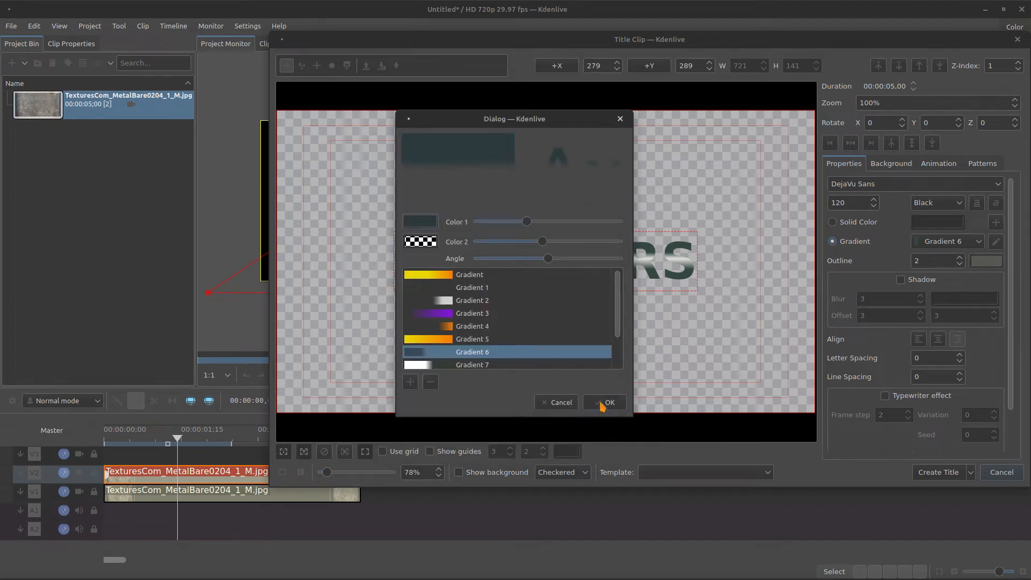
click(605, 404)
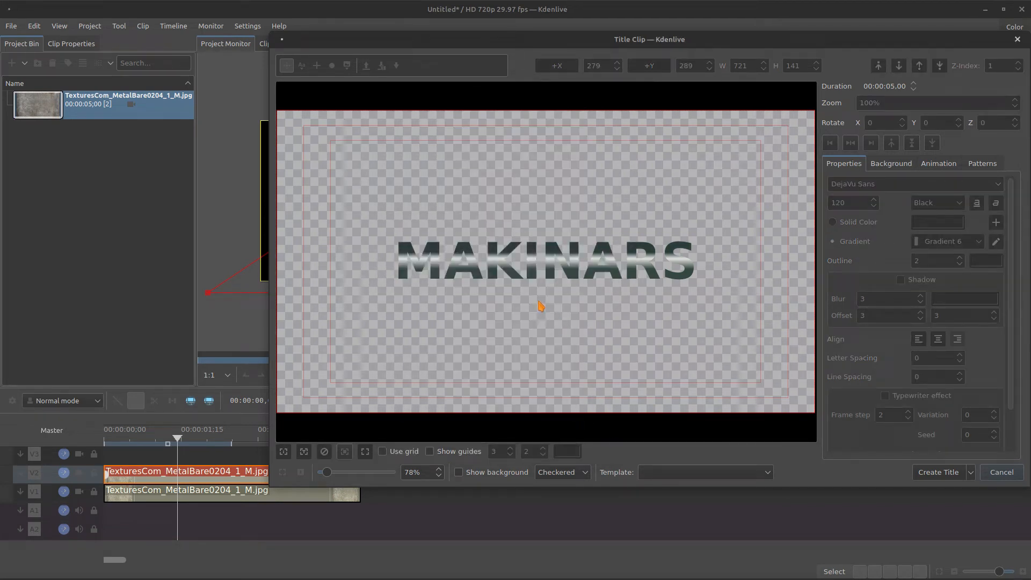
Try offsetting the overlay text to about X 283, Y 281 and lowering it beneath the original text
click(533, 276)
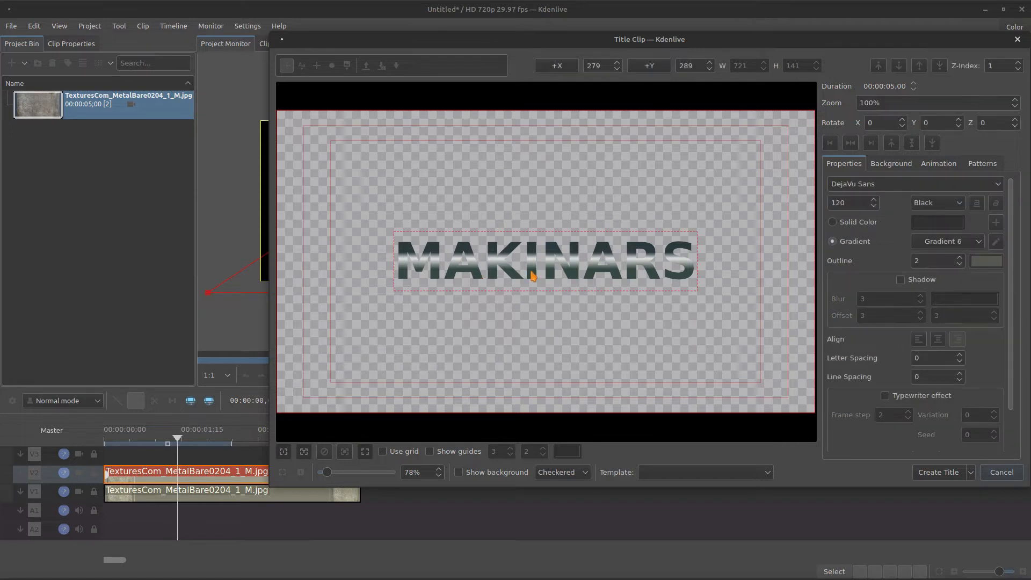
drag(538, 252, 541, 213)
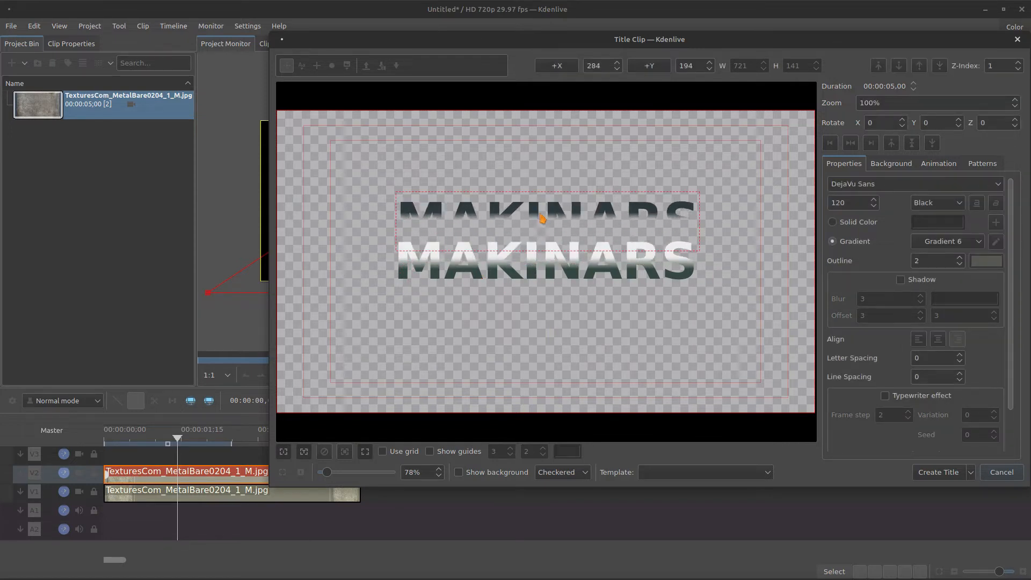
drag(467, 211, 465, 245)
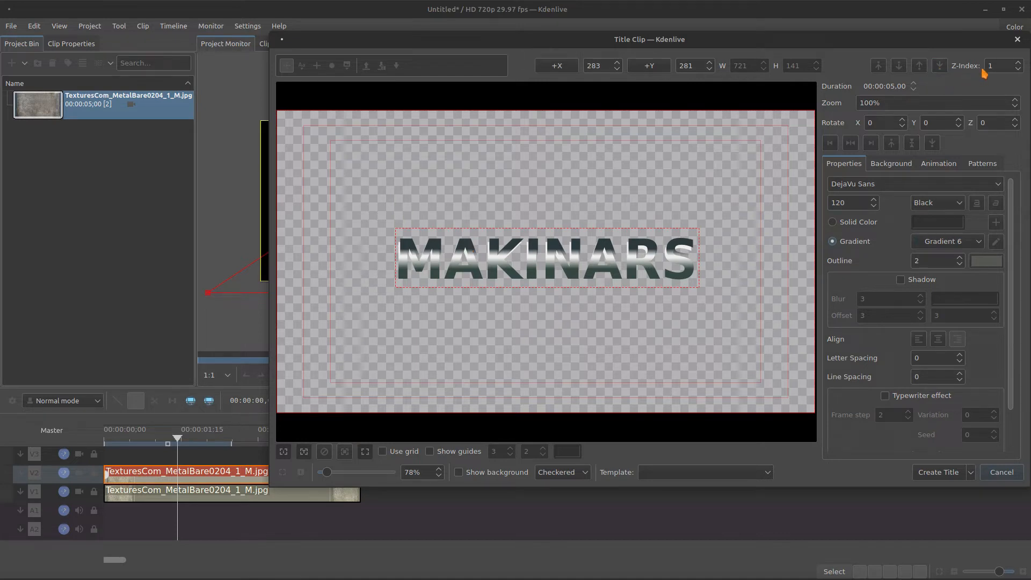
click(941, 67)
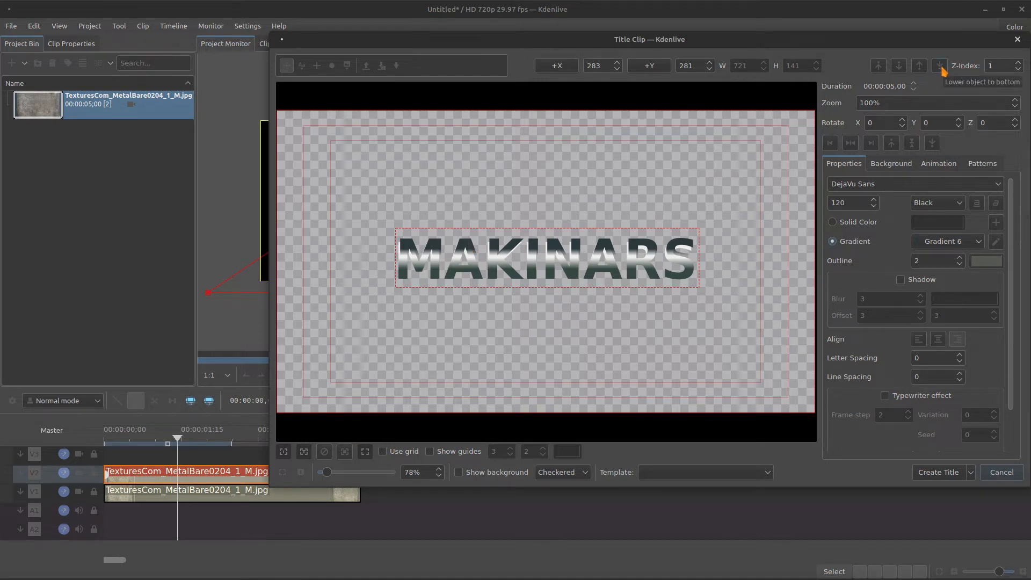
Separate the two texts vertically and raise the half-transparent one back to the top of the stacking order
click(494, 257)
drag(490, 258, 527, 183)
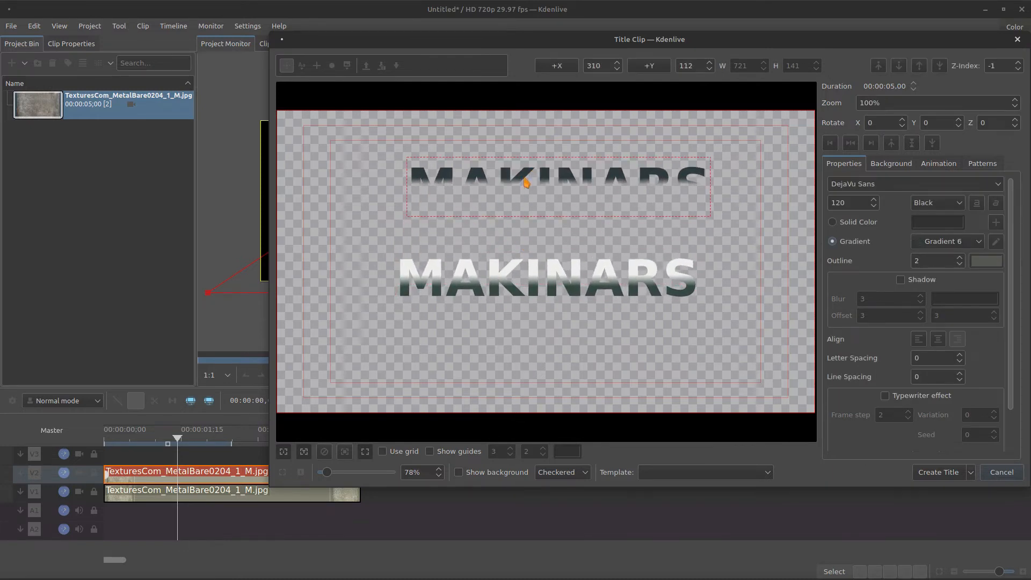
click(879, 65)
drag(549, 177, 536, 190)
drag(514, 268, 519, 258)
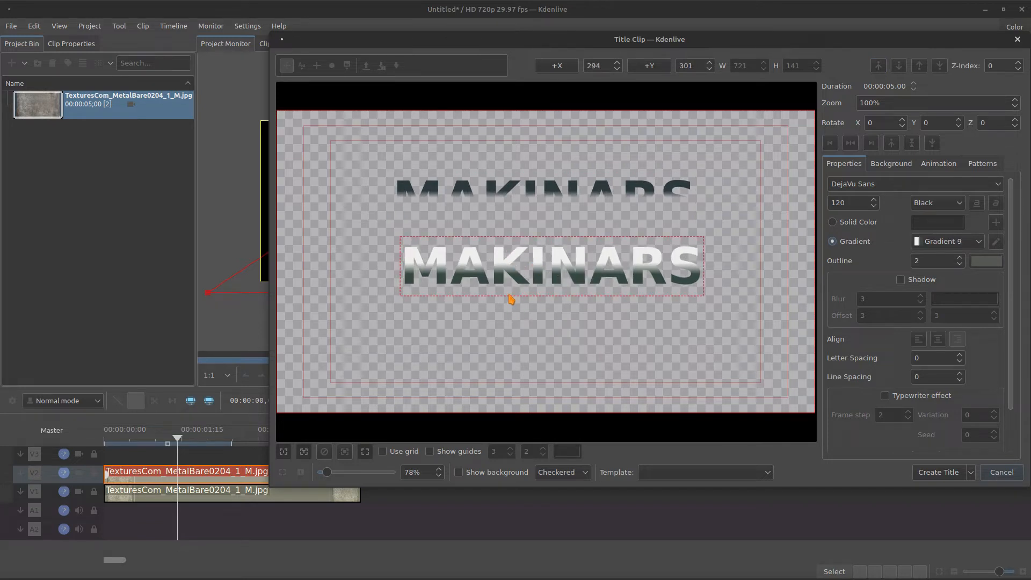
Set the lower text's outline colour to the dark blue-grey custom swatch and its outline width to 0
click(987, 260)
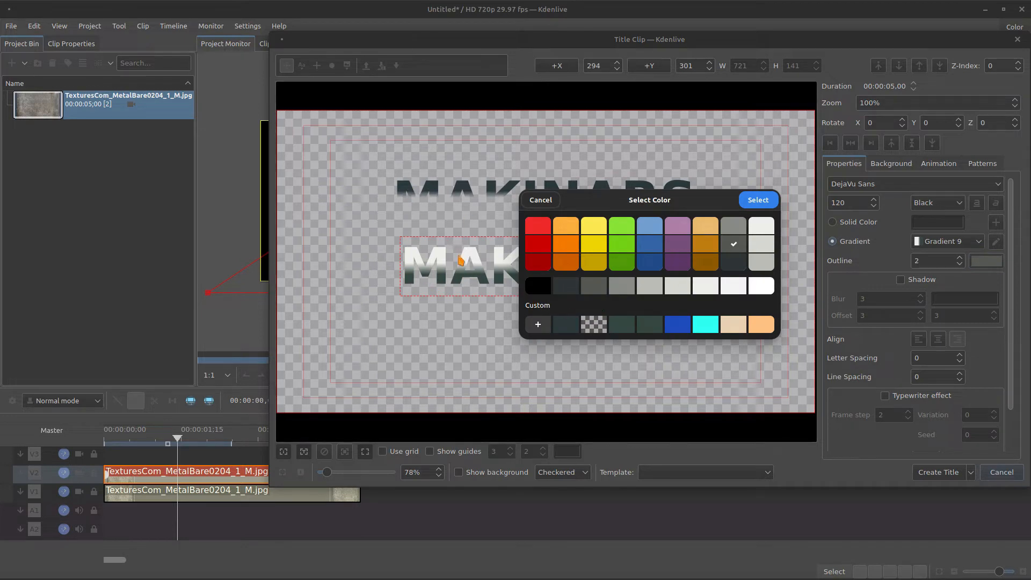
click(567, 325)
click(648, 213)
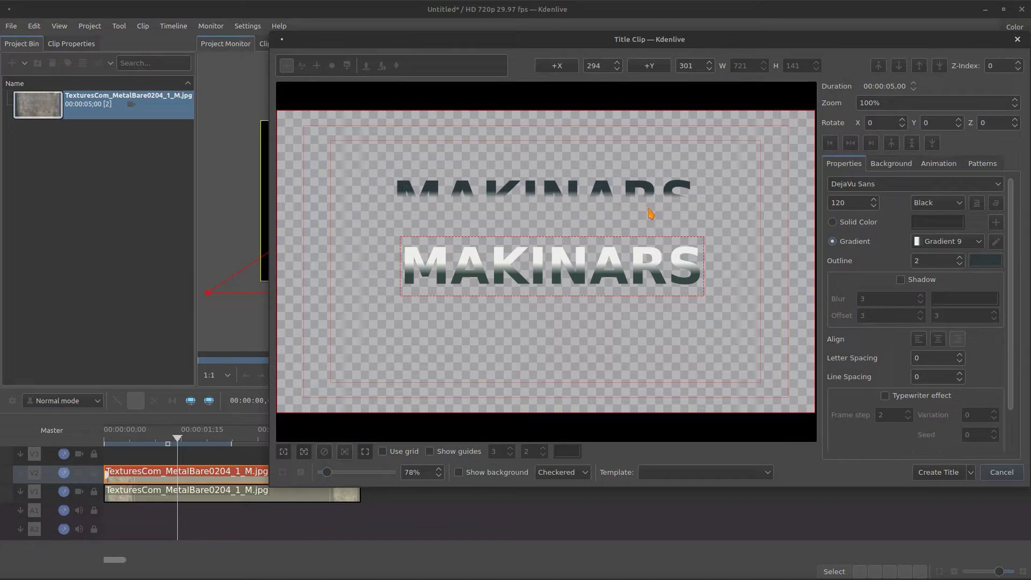
click(991, 264)
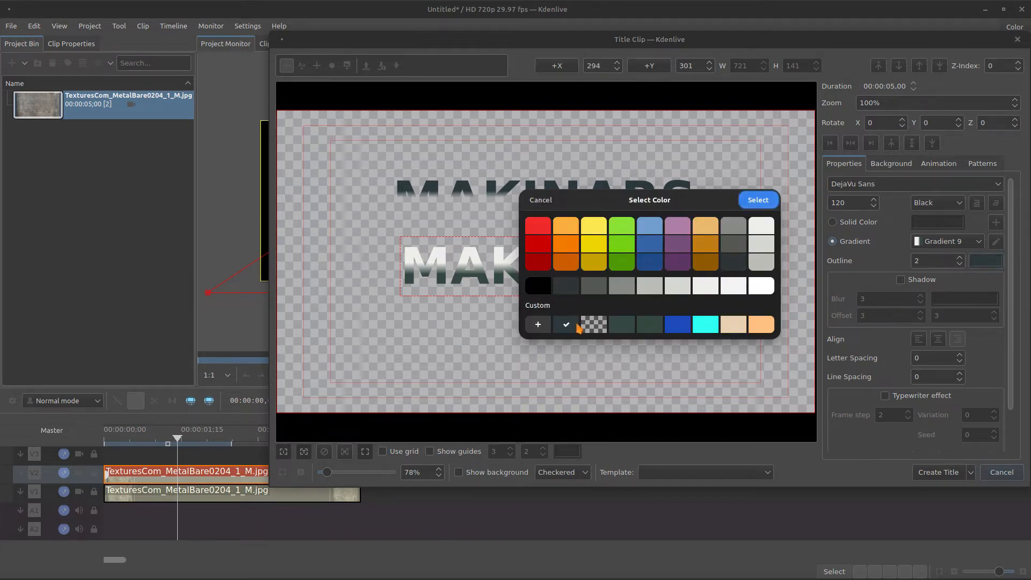
click(550, 202)
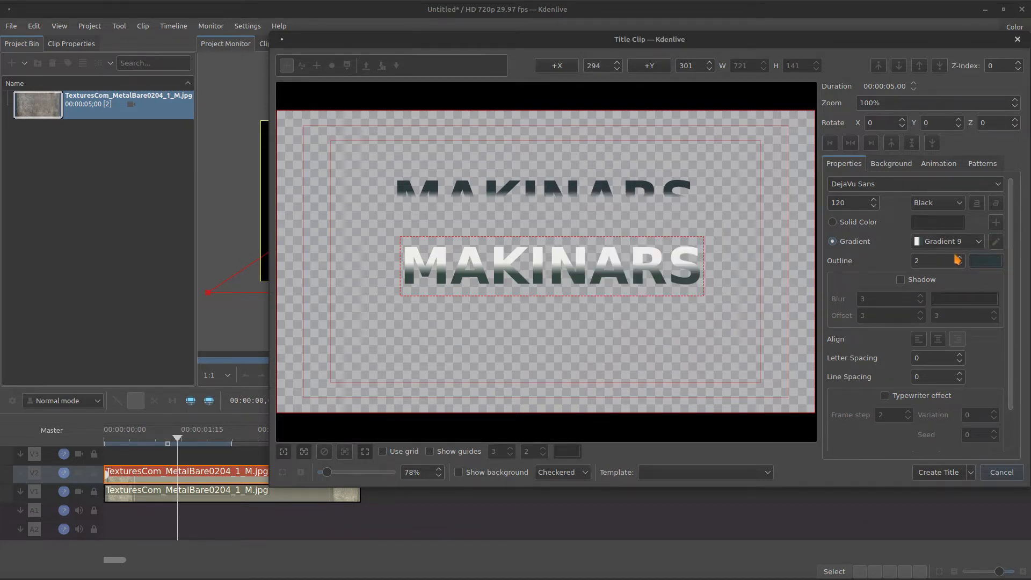
text(0)
Set Color 2 of the lower text's Gradient 9 to the dark blue-grey custom swatch and apply it
click(998, 245)
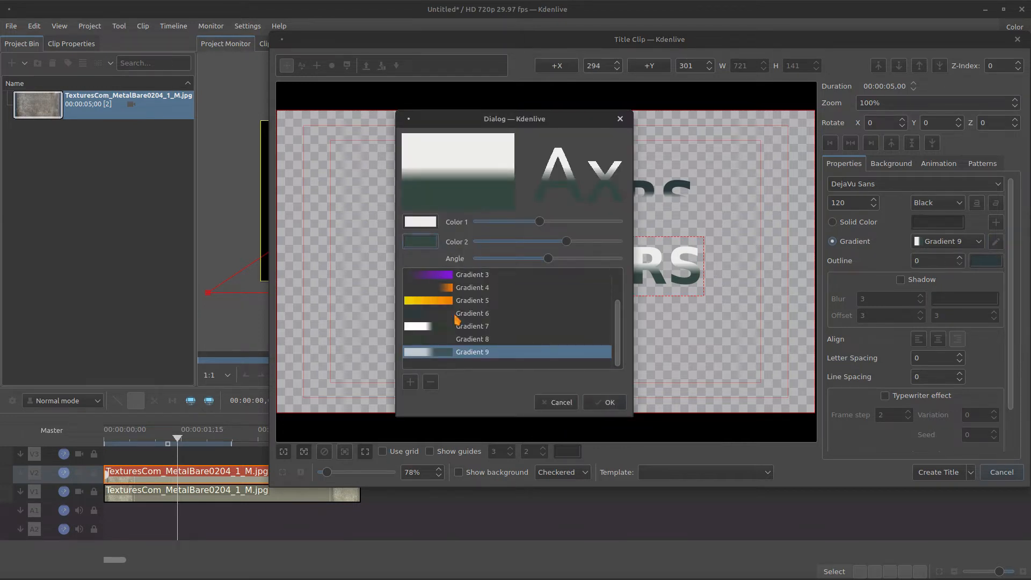
click(429, 244)
click(435, 352)
click(624, 226)
click(605, 403)
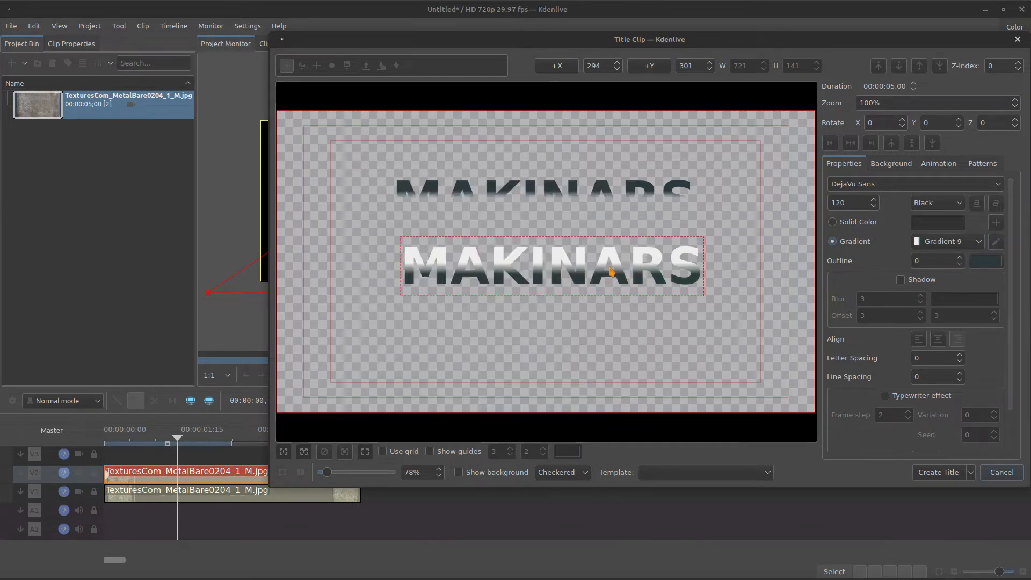
Set Color 1 of the upper text's Gradient 6 to the dark green custom swatch and apply it
click(574, 191)
click(996, 242)
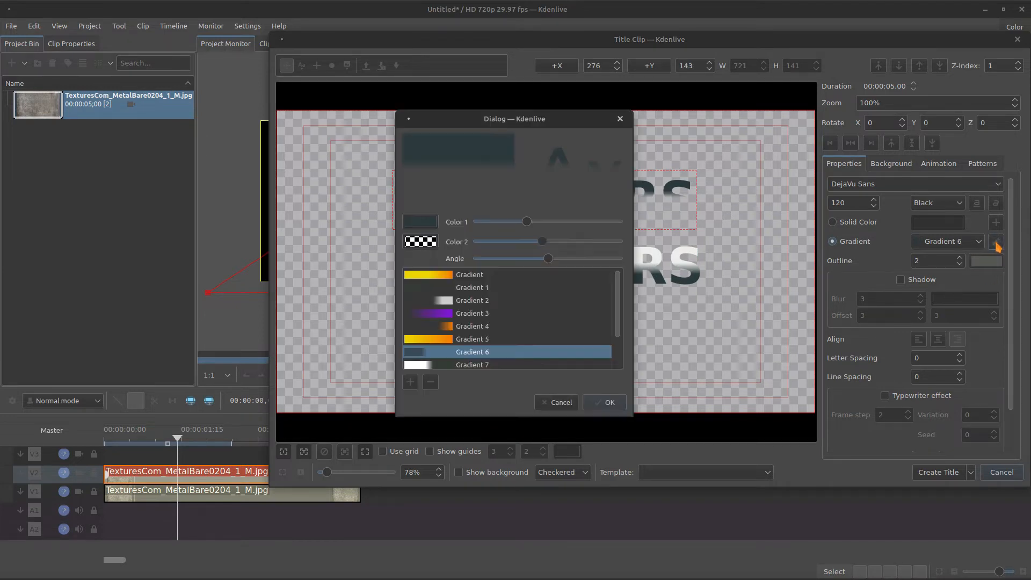
click(431, 231)
click(518, 348)
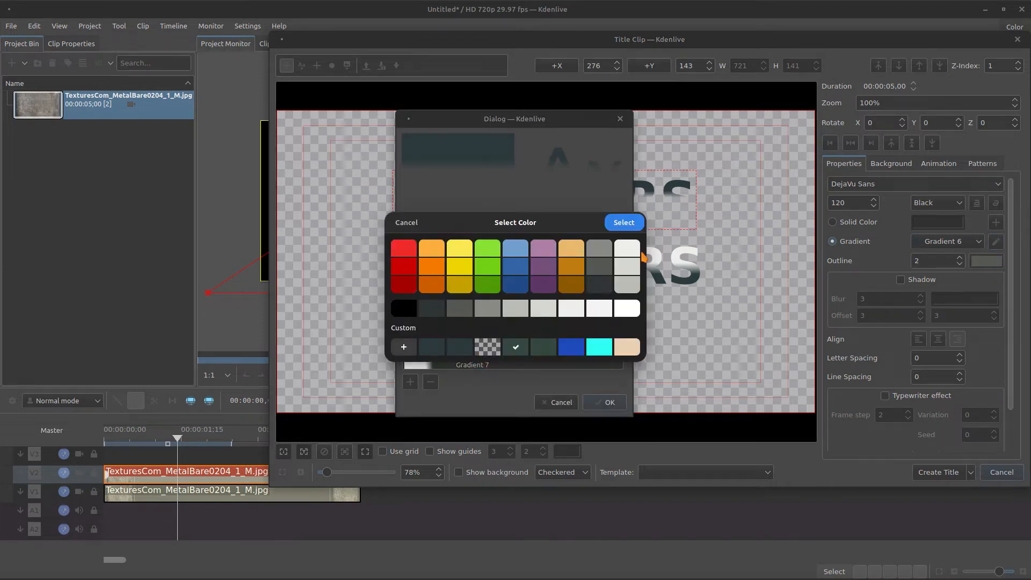
click(626, 226)
click(590, 404)
Centre the upper text in the frame and shift it up above the lower text, to about X 280, Y 203
click(851, 143)
click(911, 143)
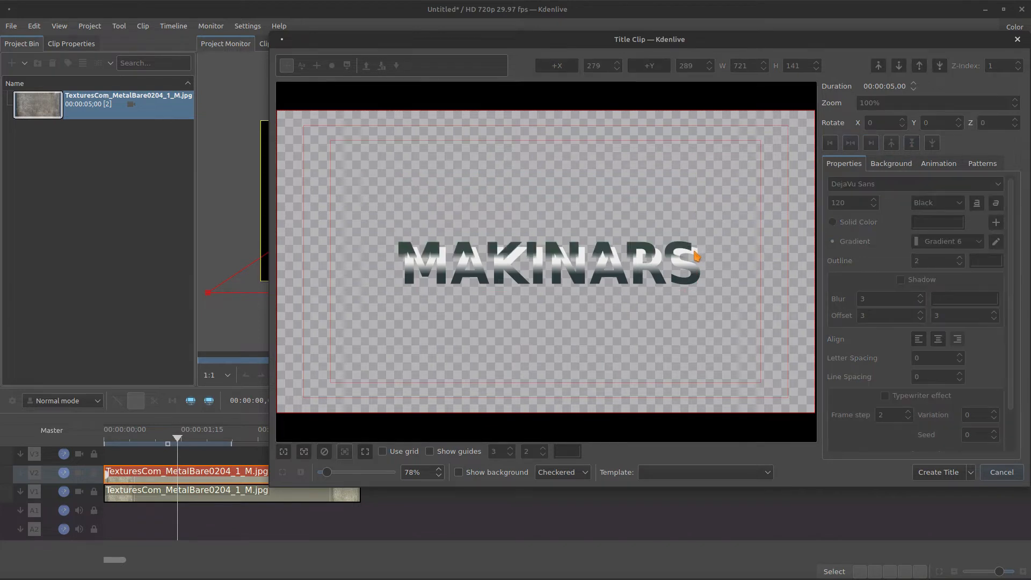
drag(700, 254, 693, 235)
Centre the lower text horizontally and vertically in the frame and reselect the upper text
click(688, 281)
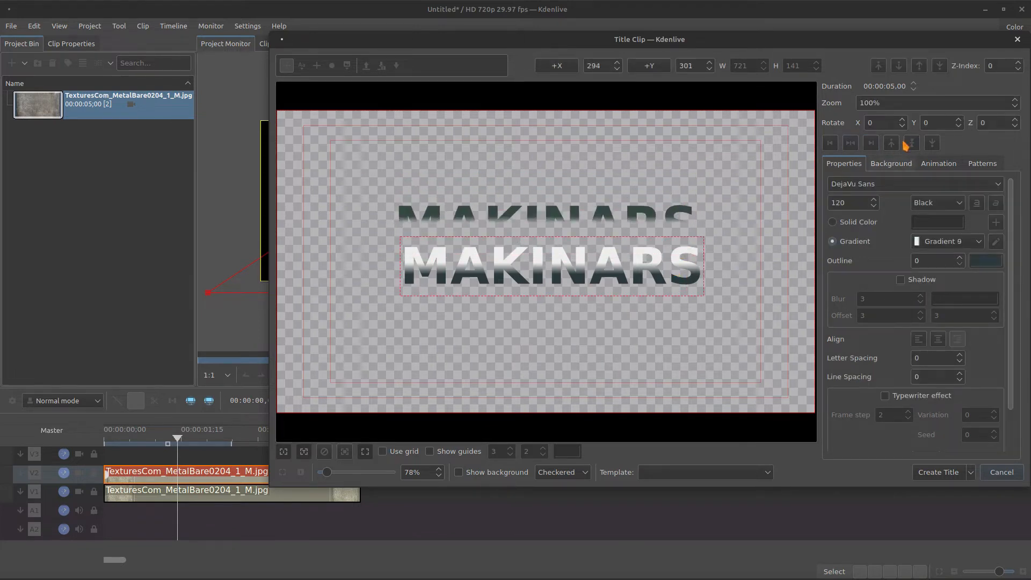
click(850, 142)
click(912, 143)
click(683, 199)
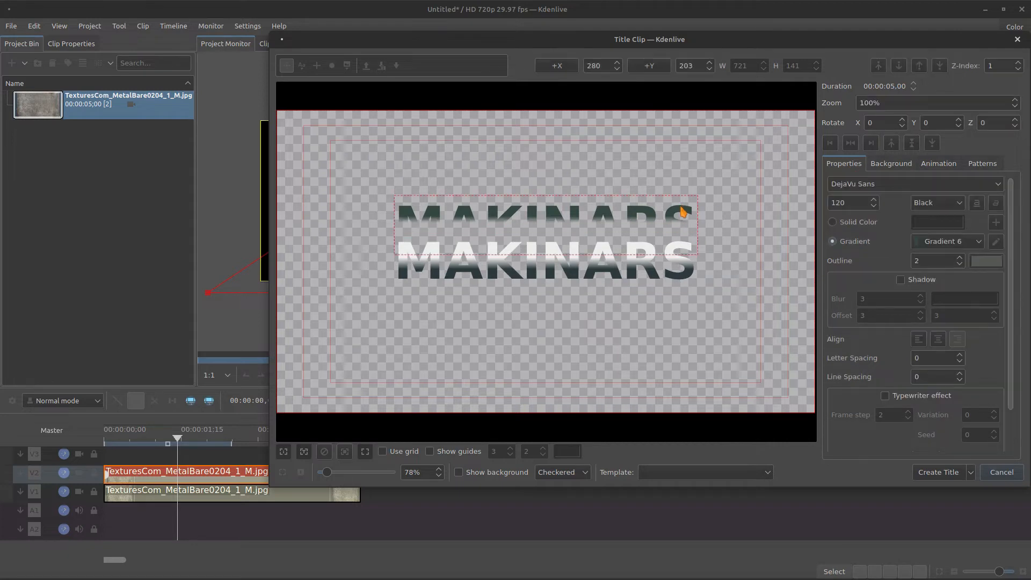
Set the upper text's outline to 0 and centre it horizontally and vertically over the Gradient 9 text
click(961, 268)
click(851, 144)
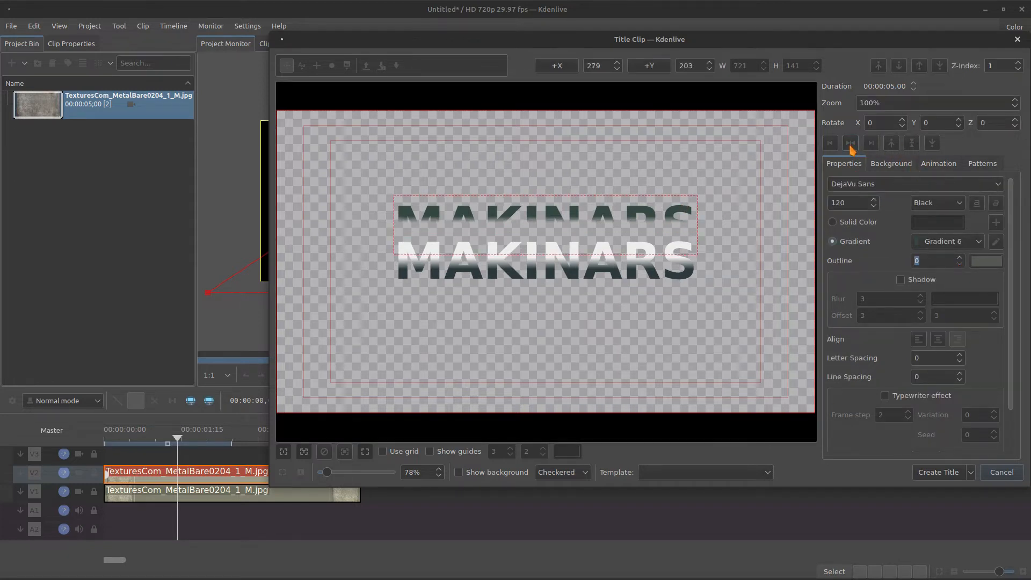
click(912, 144)
click(623, 349)
click(593, 257)
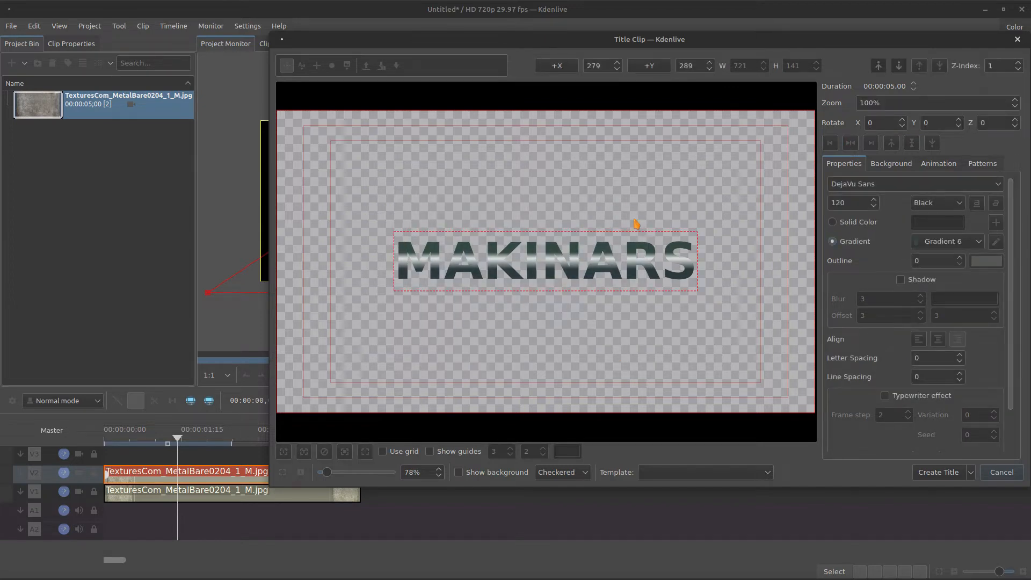
Create the MAKINARS title, place it at the start of track V3 and preview it over the backdrop
click(935, 471)
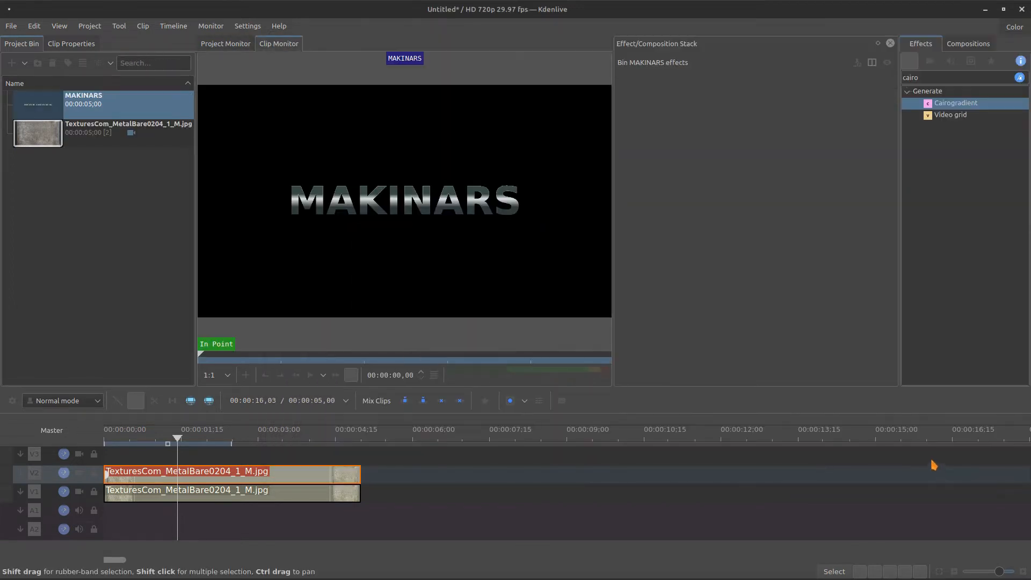
drag(44, 104, 126, 456)
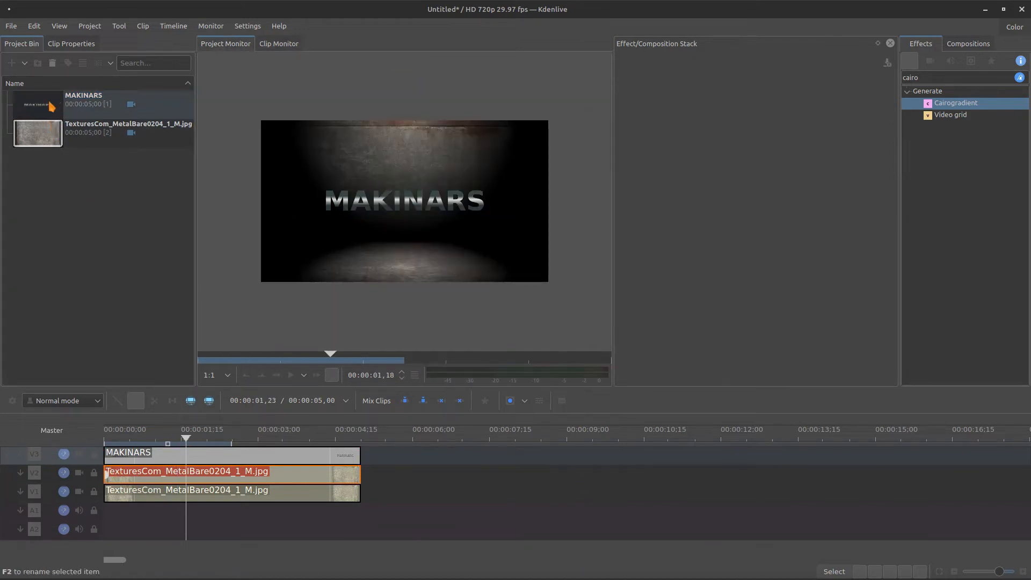
drag(163, 437, 174, 437)
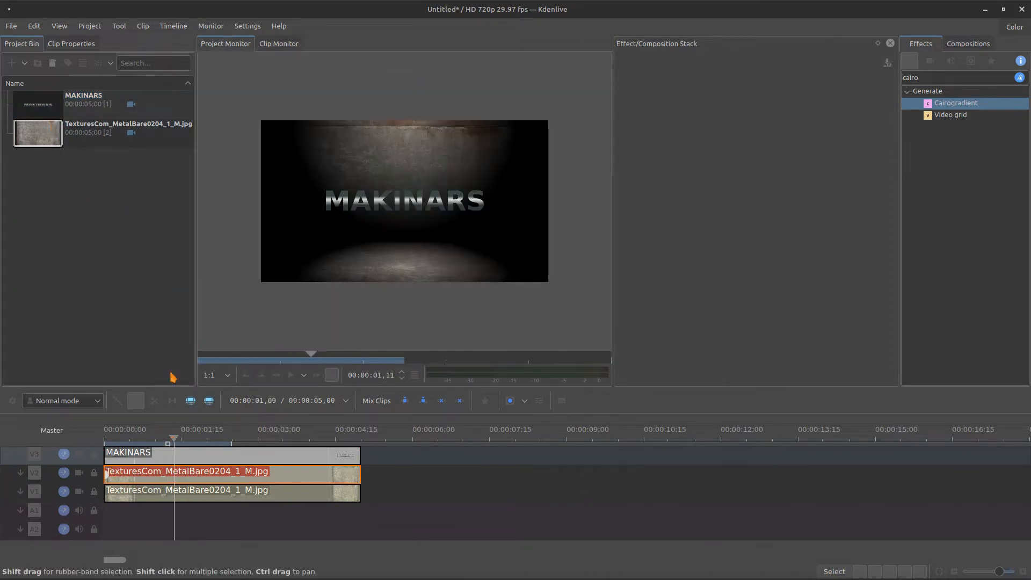
Reopen the MAKINARS title and separate its texts, moving the Gradient 6 text down and the Gradient 9 text to about X 269, Y 219
double_click(47, 111)
click(505, 267)
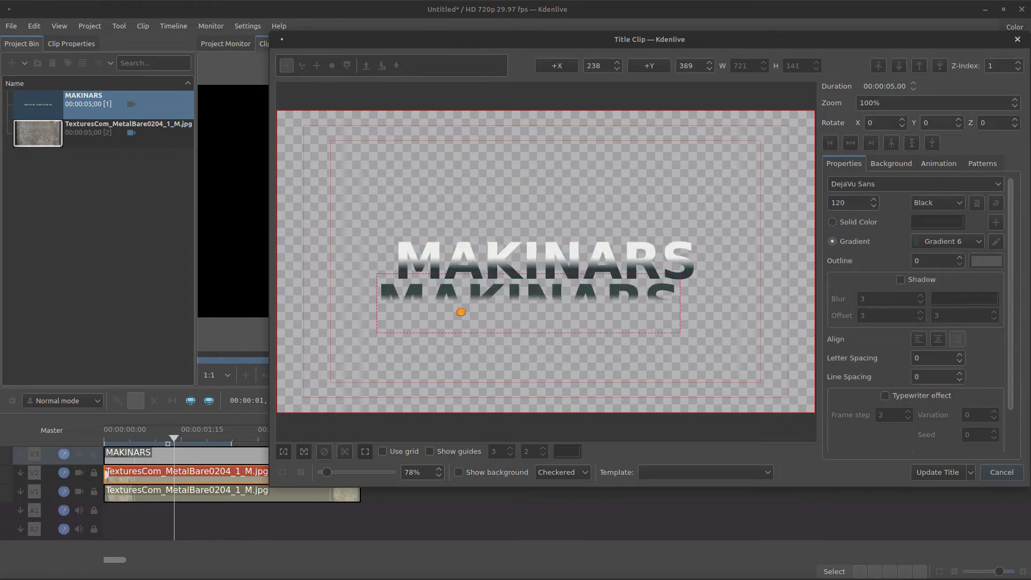
click(505, 267)
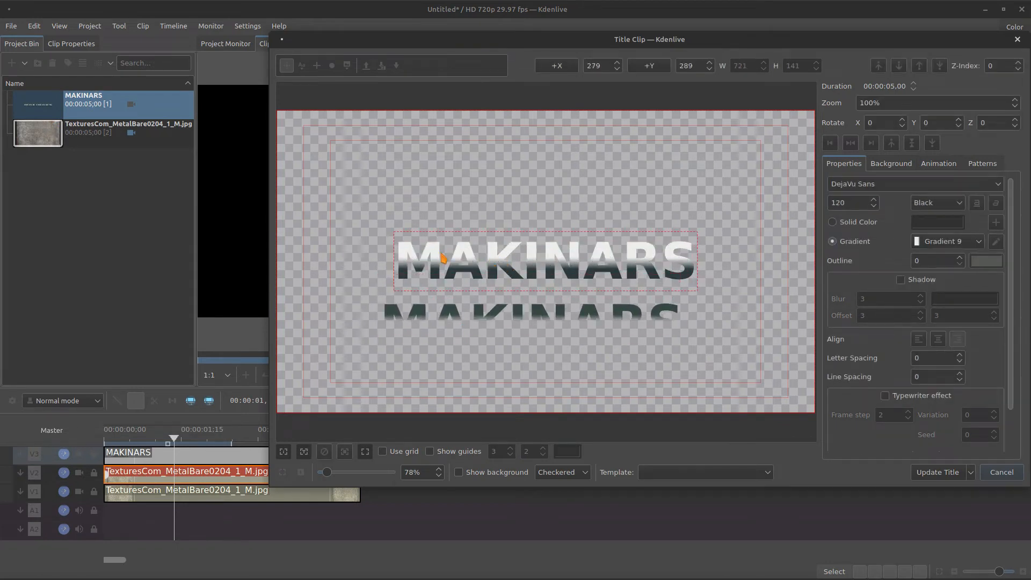
drag(521, 259, 512, 229)
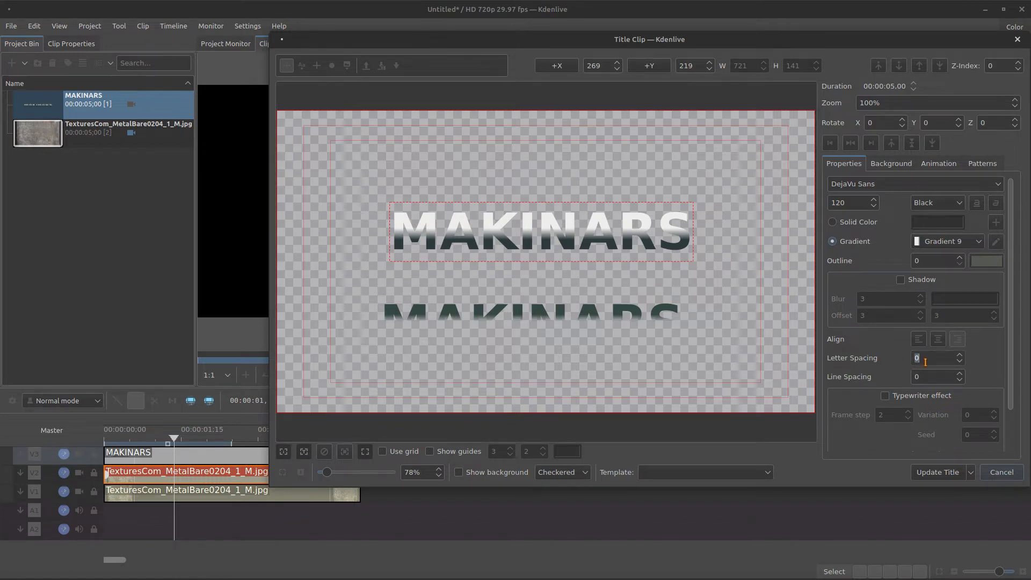
Set the letter spacing of the Gradient 9 text and the Gradient 6 text to -20
text(-10)
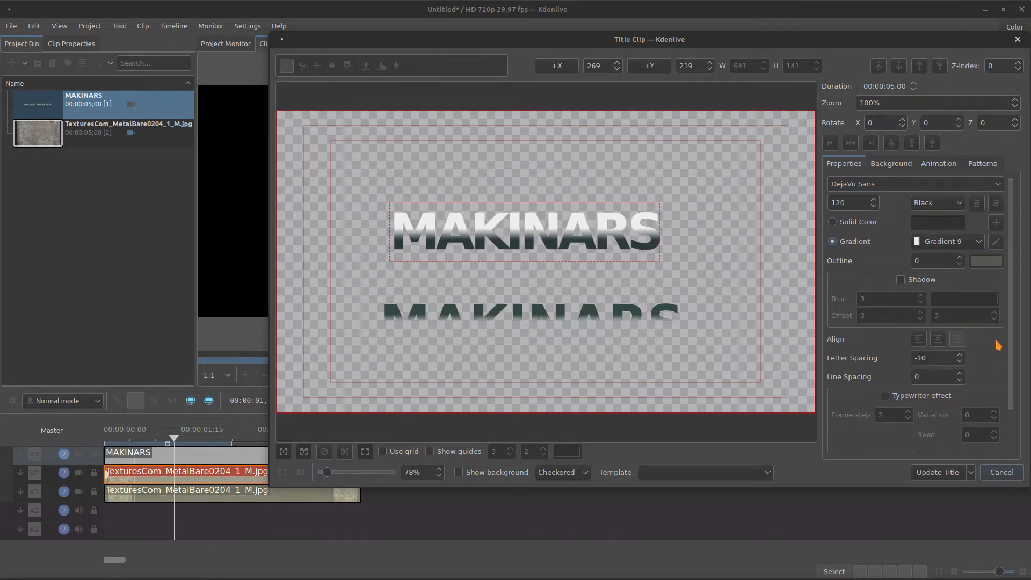
drag(936, 359, 913, 360)
text(-20)
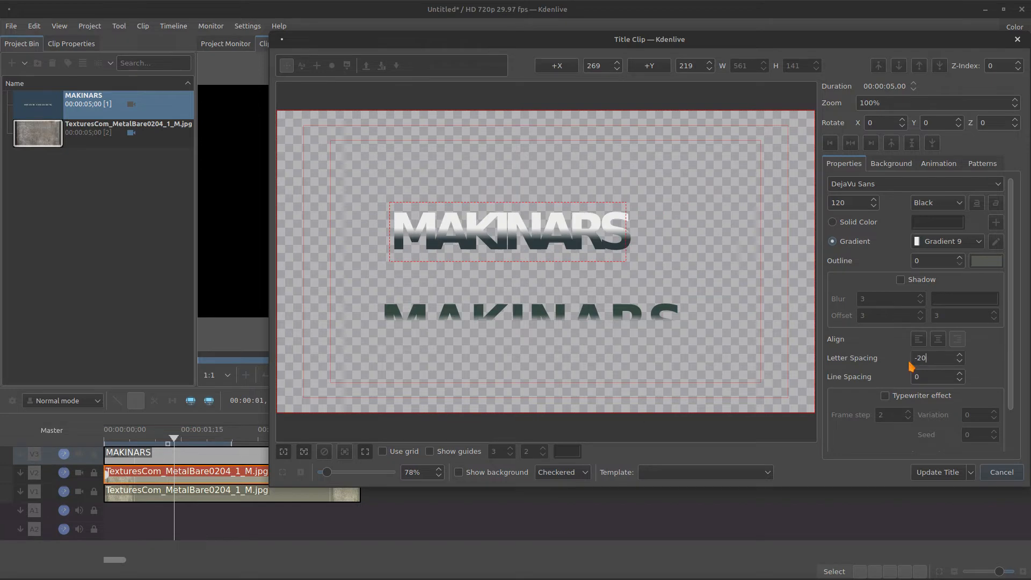
drag(582, 313, 589, 296)
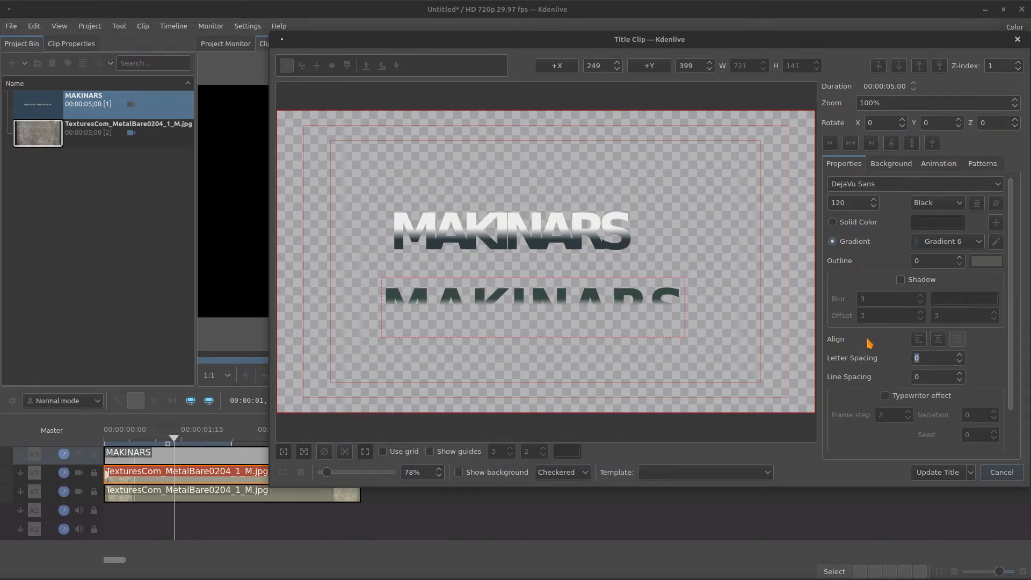
text(-20)
Centre both texts horizontally and vertically in the frame, then update the title and preview it in the project
click(626, 242)
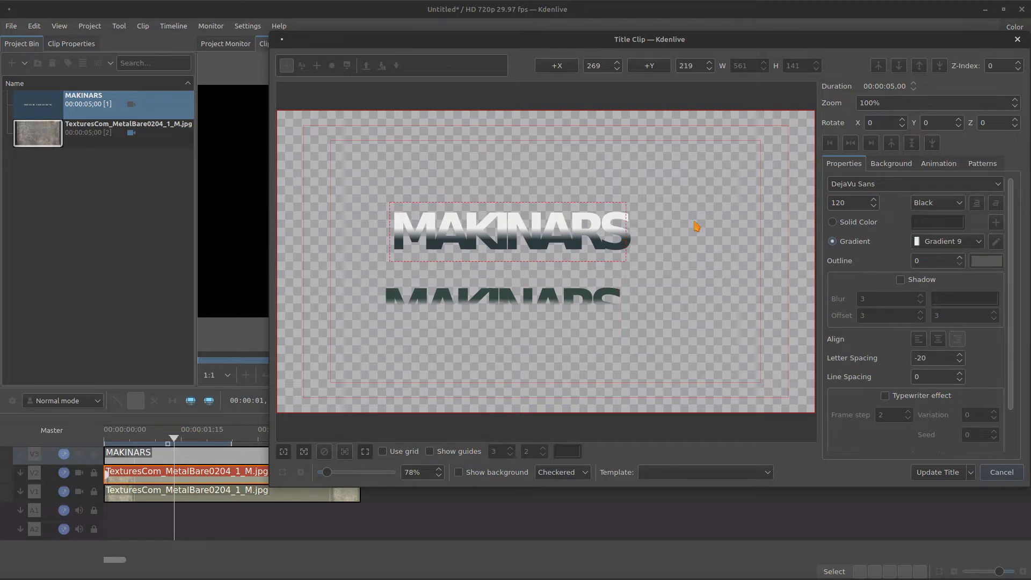
click(853, 144)
click(909, 145)
click(422, 300)
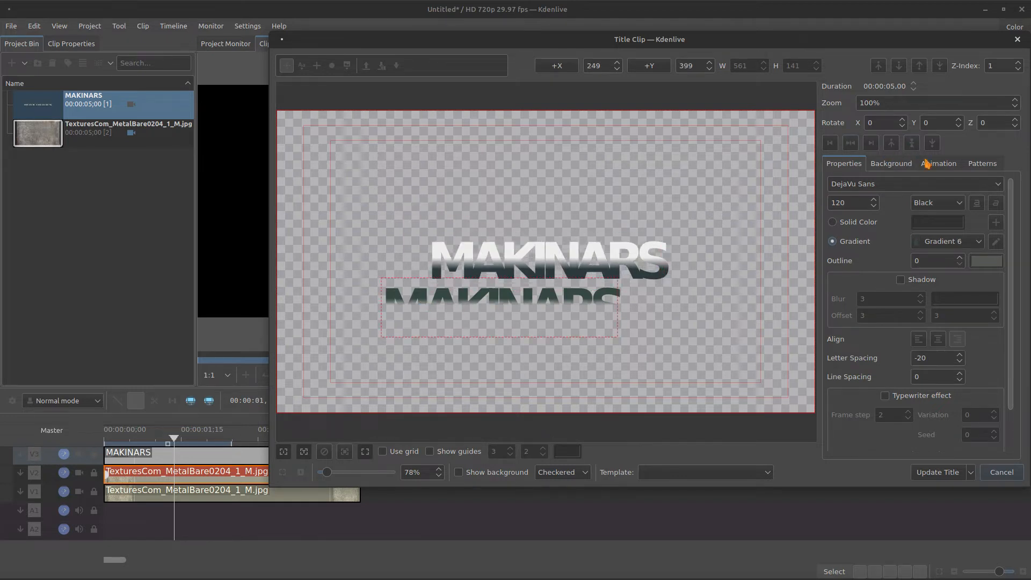
click(851, 143)
click(911, 144)
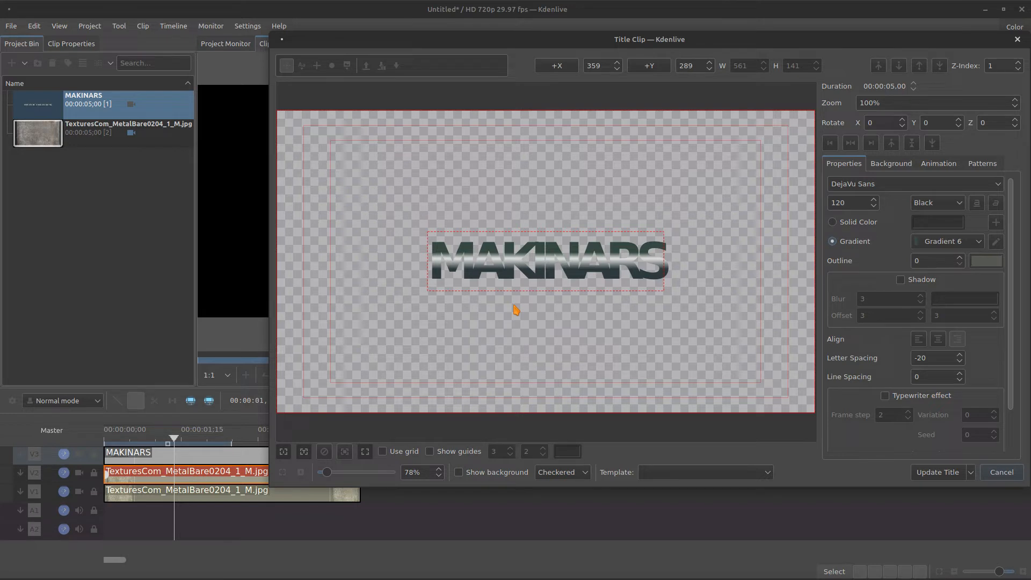
click(938, 472)
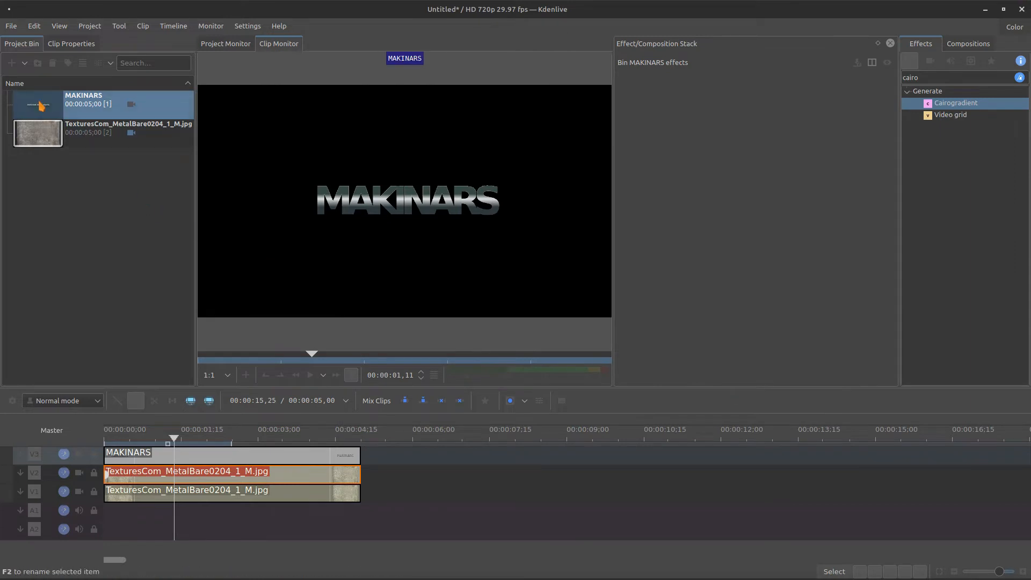
click(186, 444)
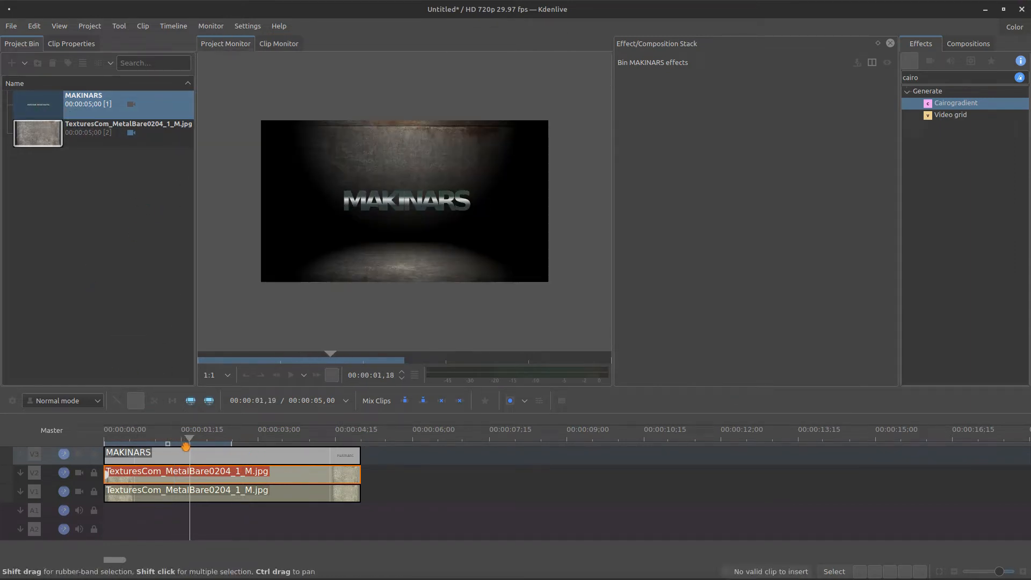
Insert one video track above V3, place a second MAKINARS title at its start and hide the new track
click(201, 455)
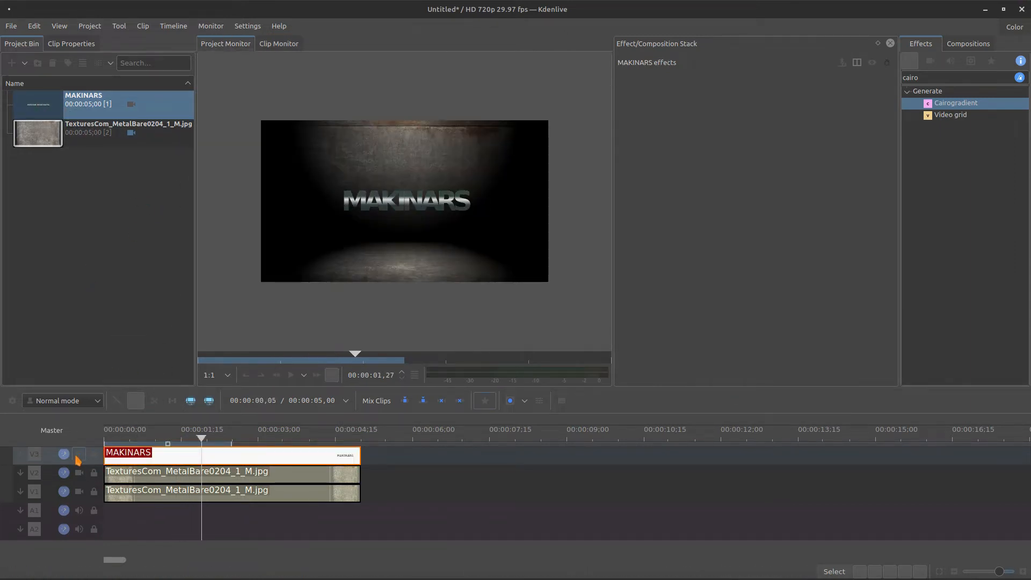
right_click(77, 460)
click(99, 465)
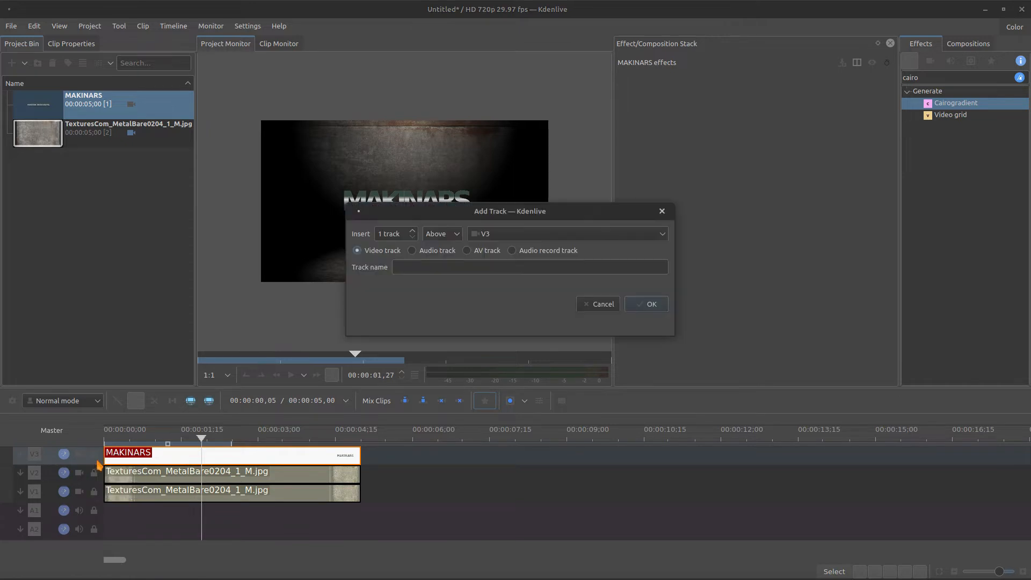
click(644, 303)
drag(81, 138, 110, 454)
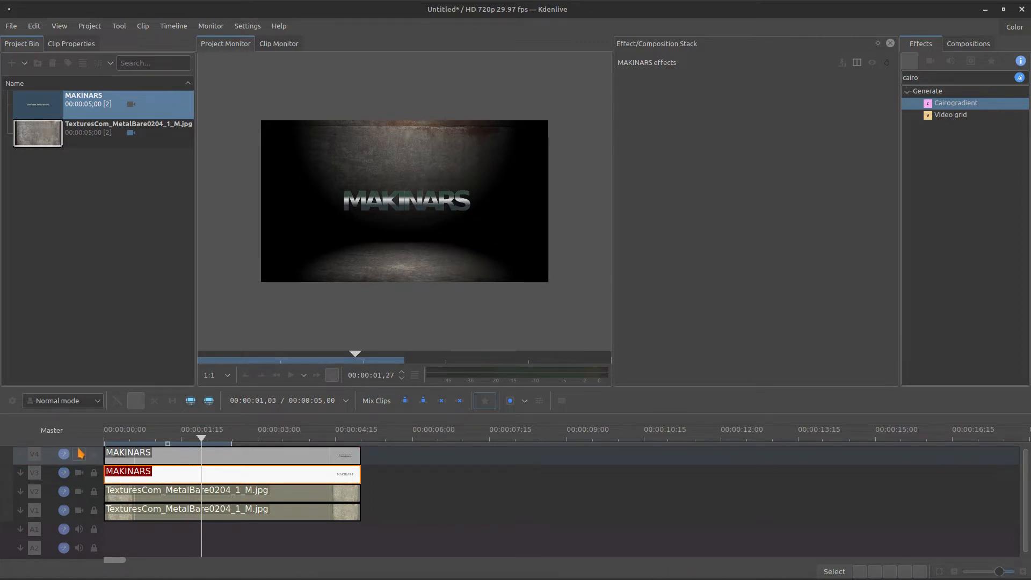
click(164, 477)
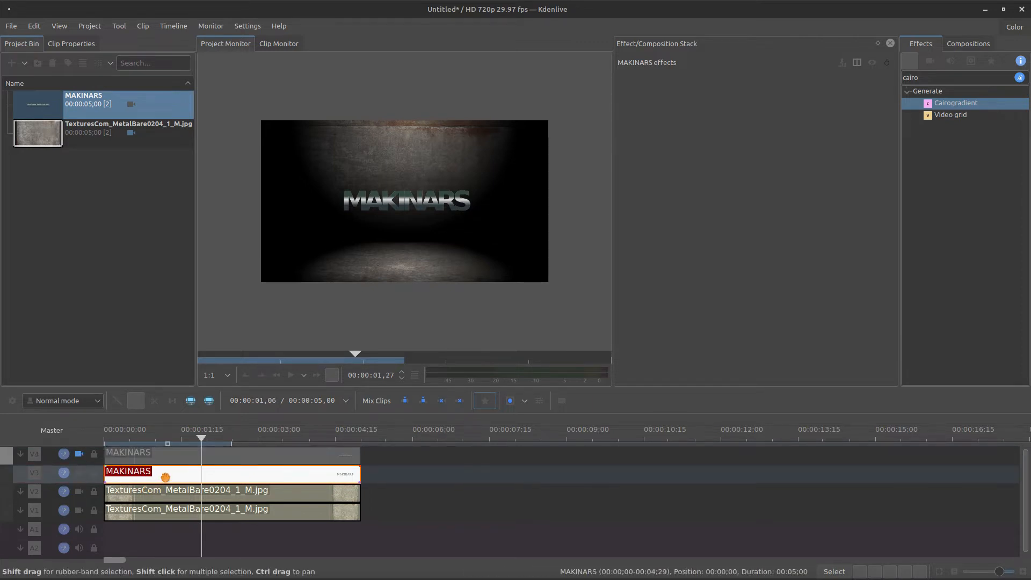
Copy the effects of the V2 floor clip to the V3 MAKINARS clip and remove the pasted Cairogradient
click(150, 500)
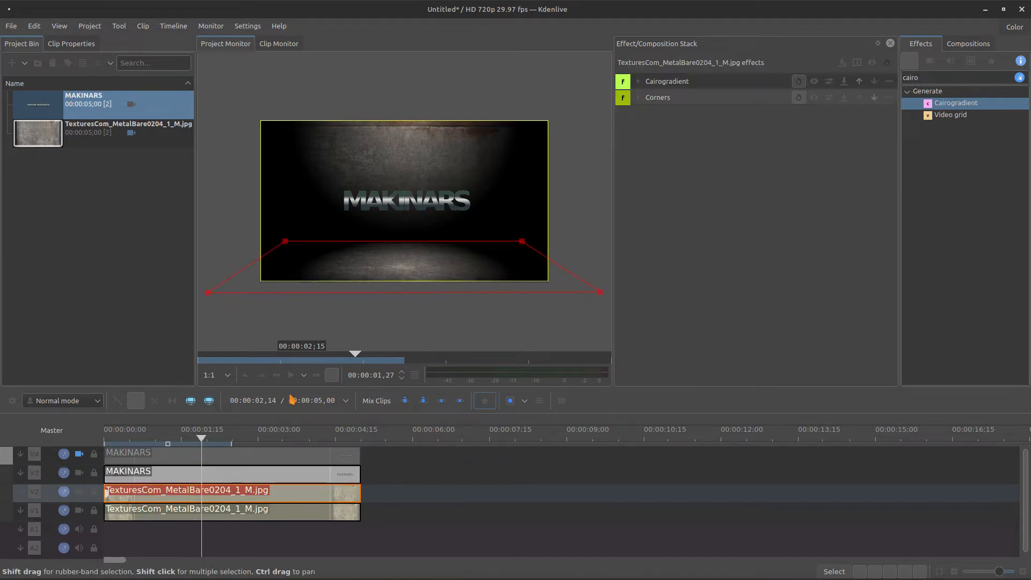
right_click(190, 493)
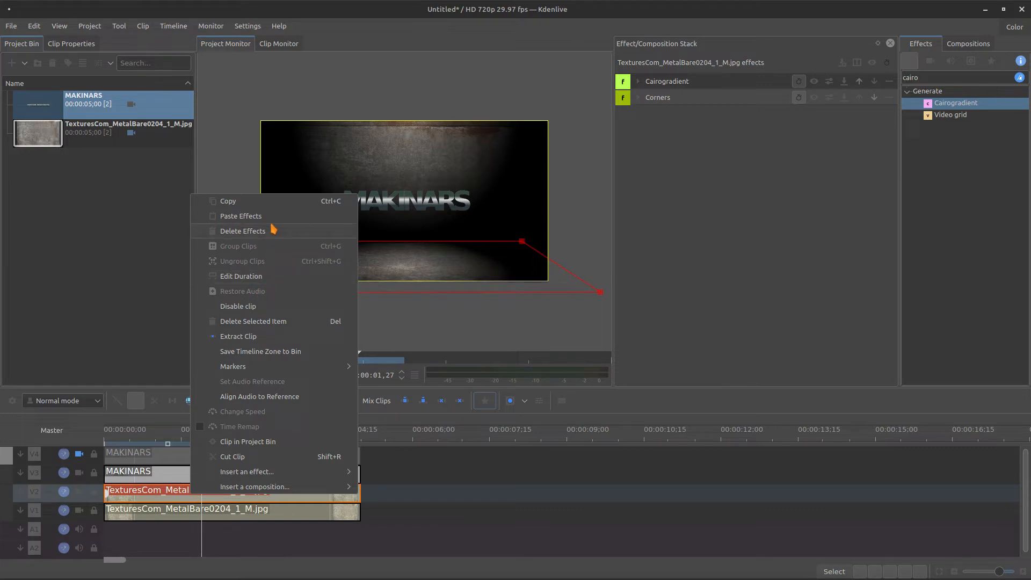
click(271, 203)
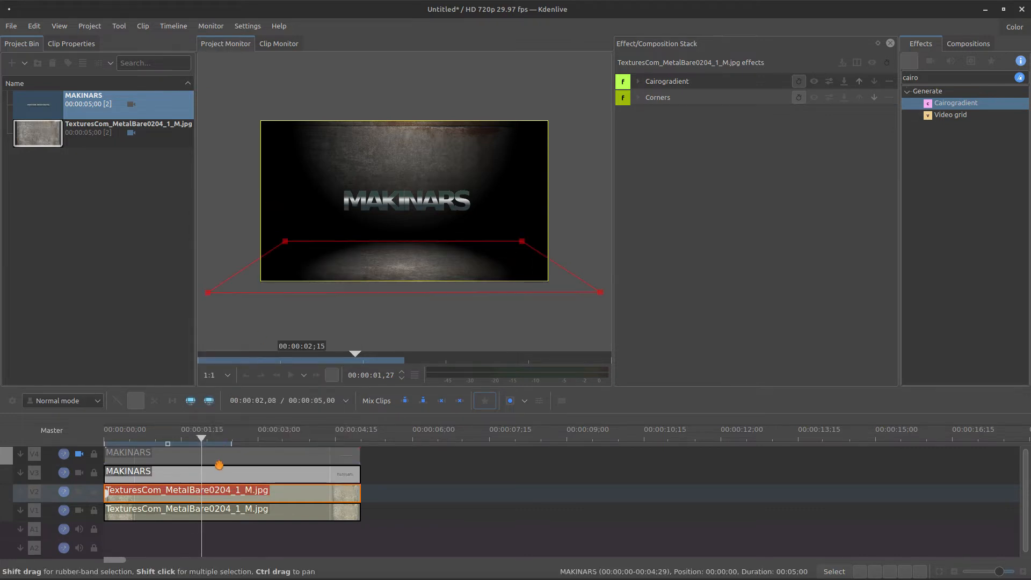
right_click(196, 481)
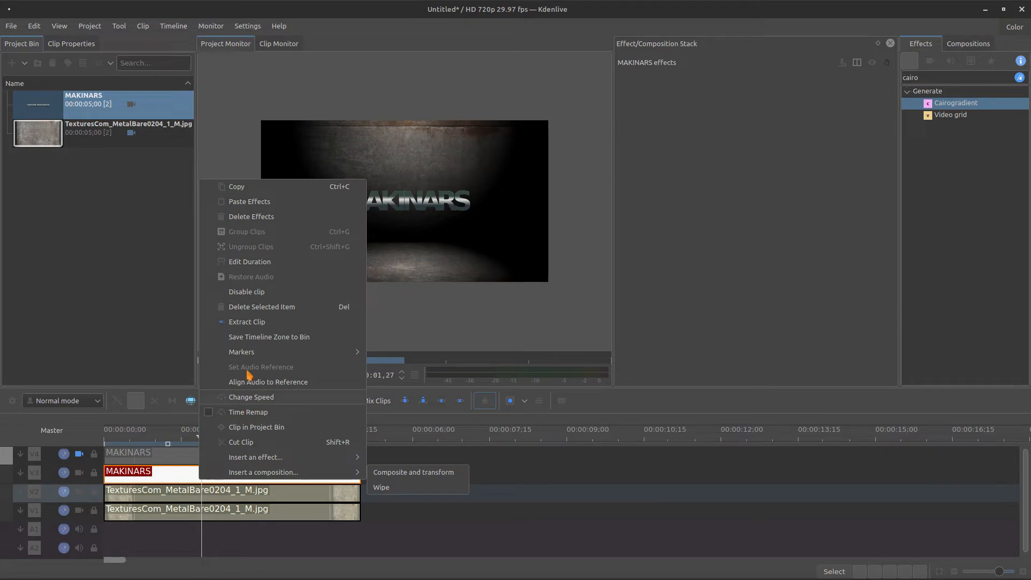
click(281, 202)
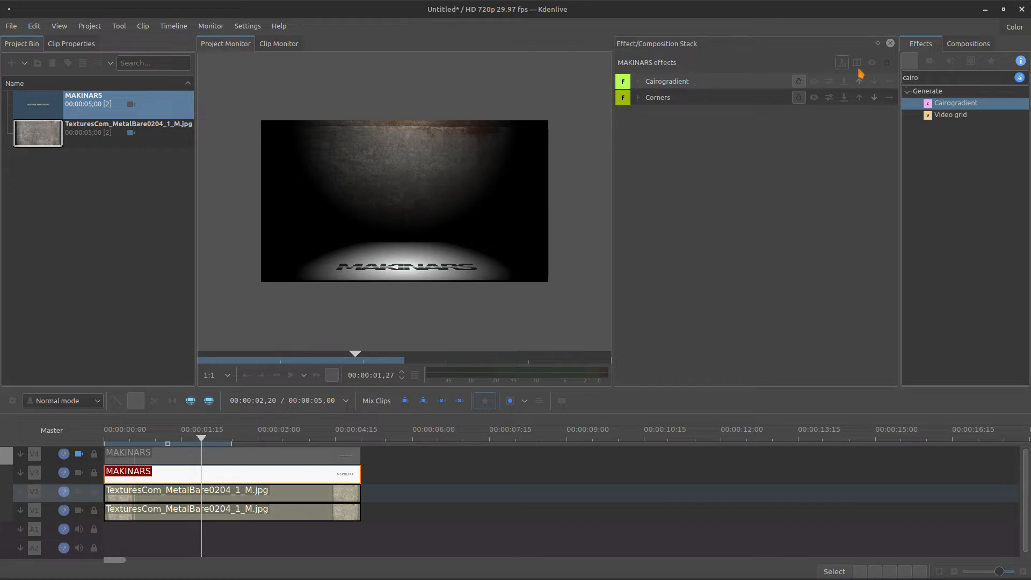
click(889, 81)
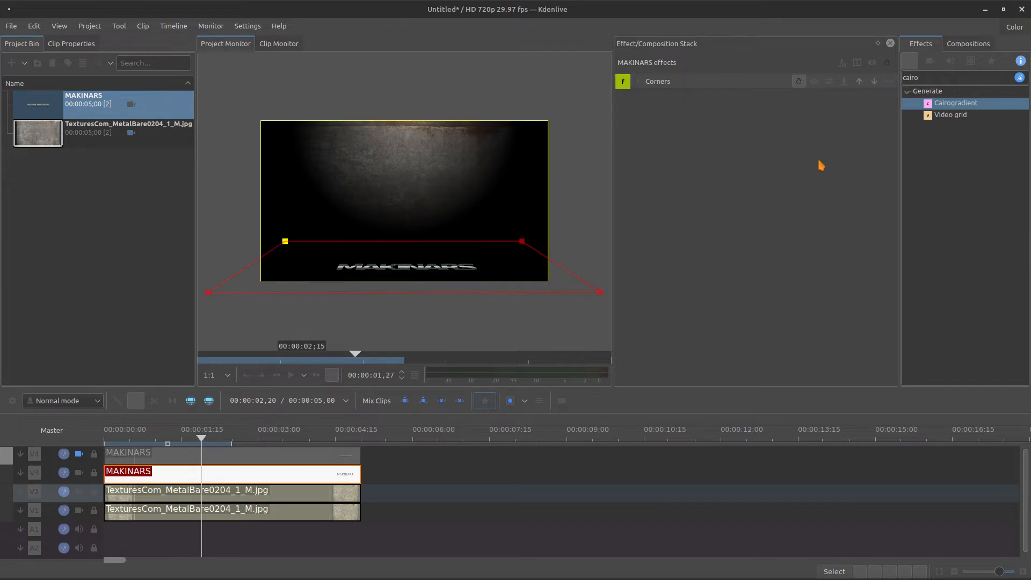
Set the alpha operation of the V3 title's Corners effect to Minimum
click(637, 81)
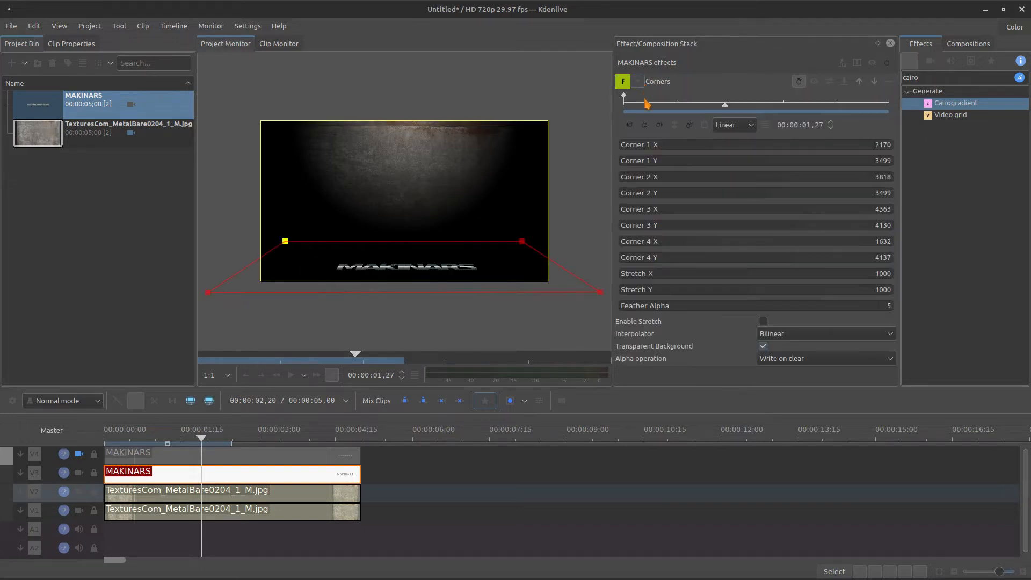
click(787, 364)
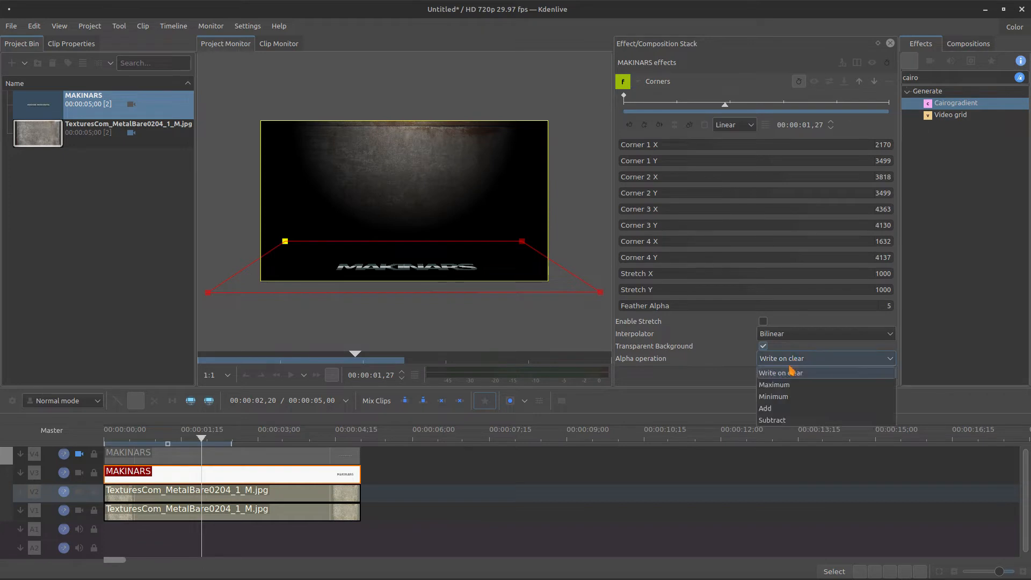
click(791, 399)
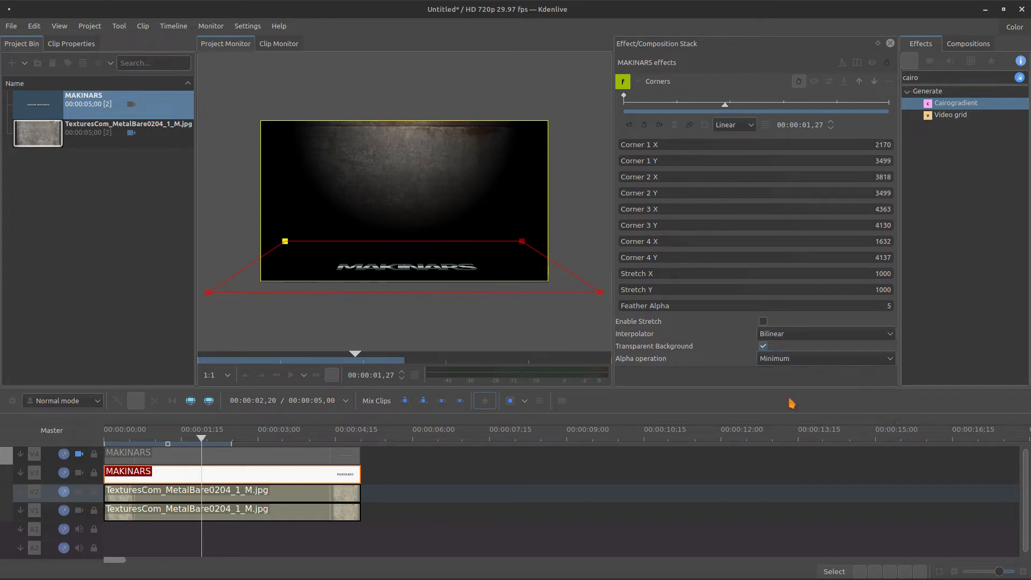
click(639, 82)
Add the Flippo effect to the V3 title above Corners, flipping only along the Y axis
double_click(924, 78)
text(fli)
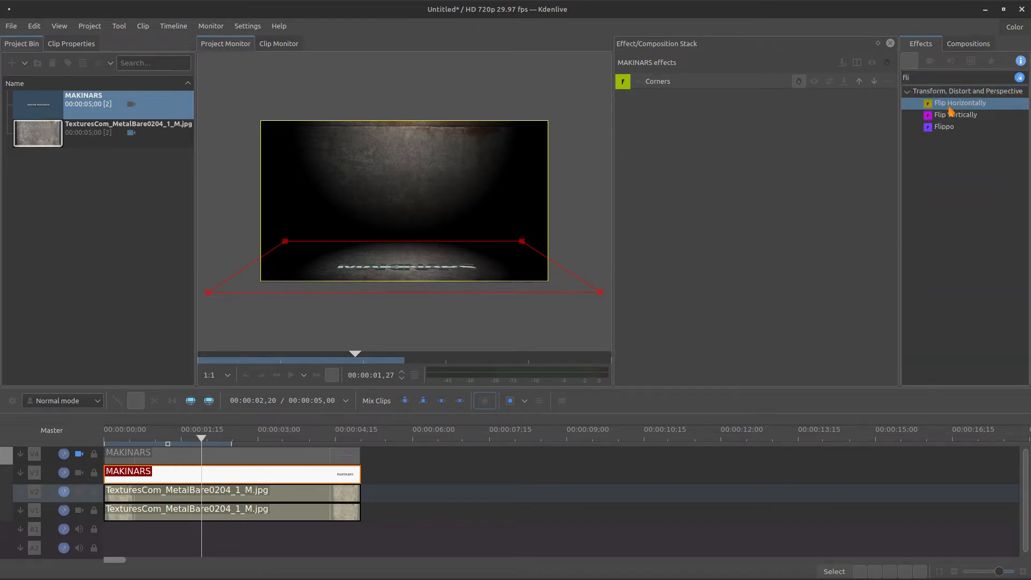
click(943, 127)
drag(706, 81, 704, 89)
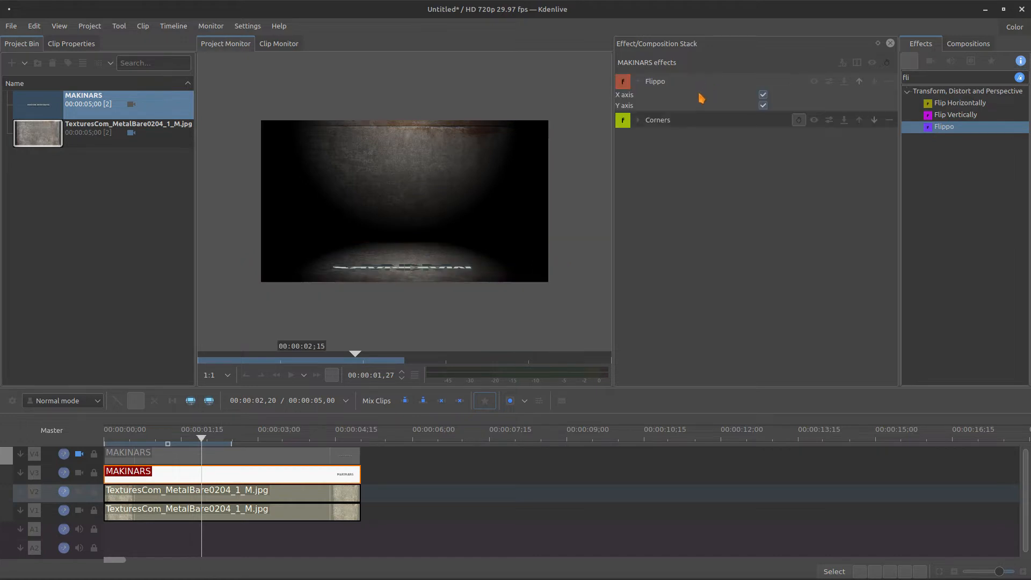
click(763, 95)
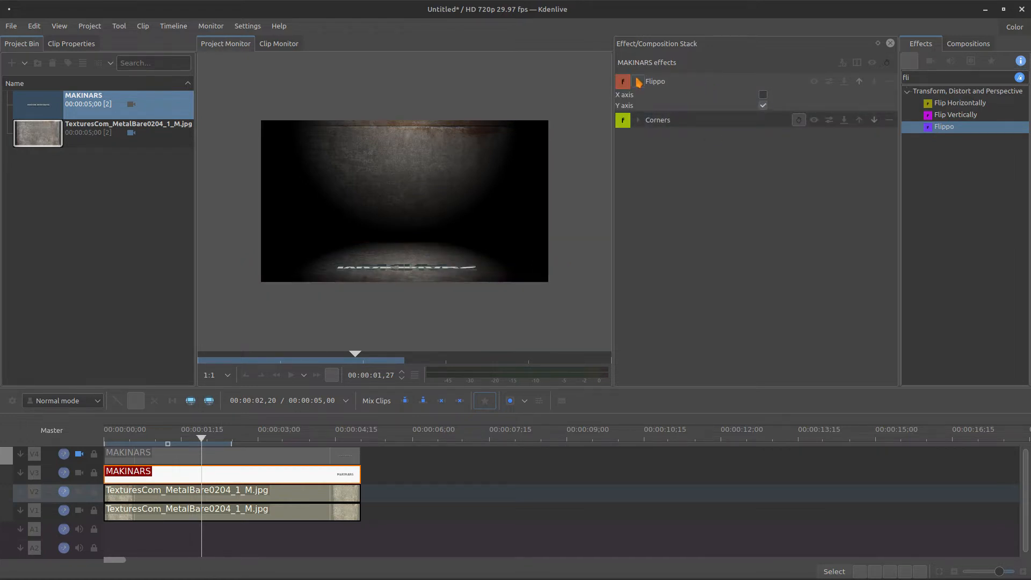
click(638, 81)
Add a Tint effect to the V3 title, mapping both black and white to black with a tint amount of 1000
double_click(929, 78)
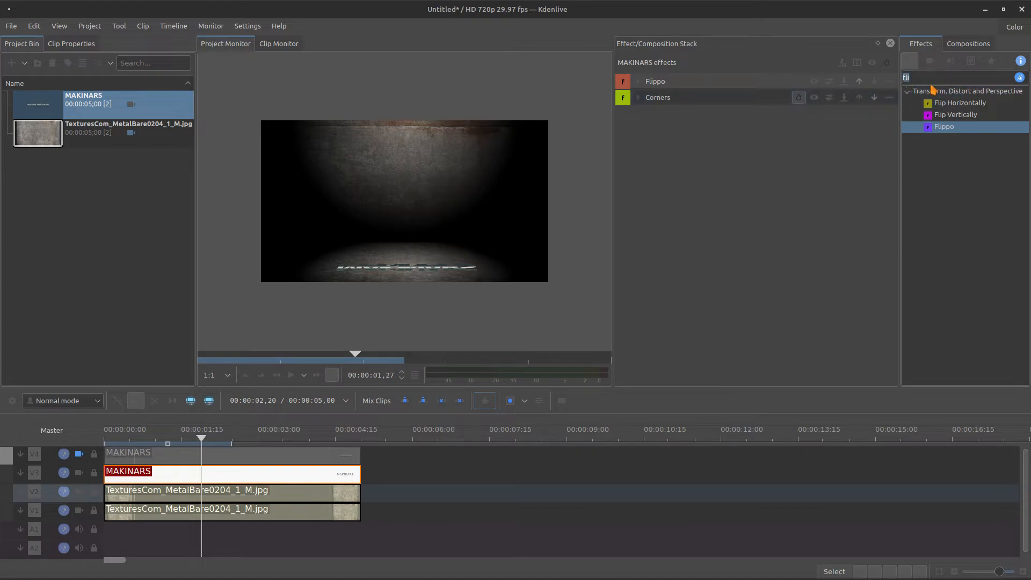
text(tint)
drag(931, 105, 782, 172)
click(888, 146)
click(854, 132)
drag(666, 211, 829, 247)
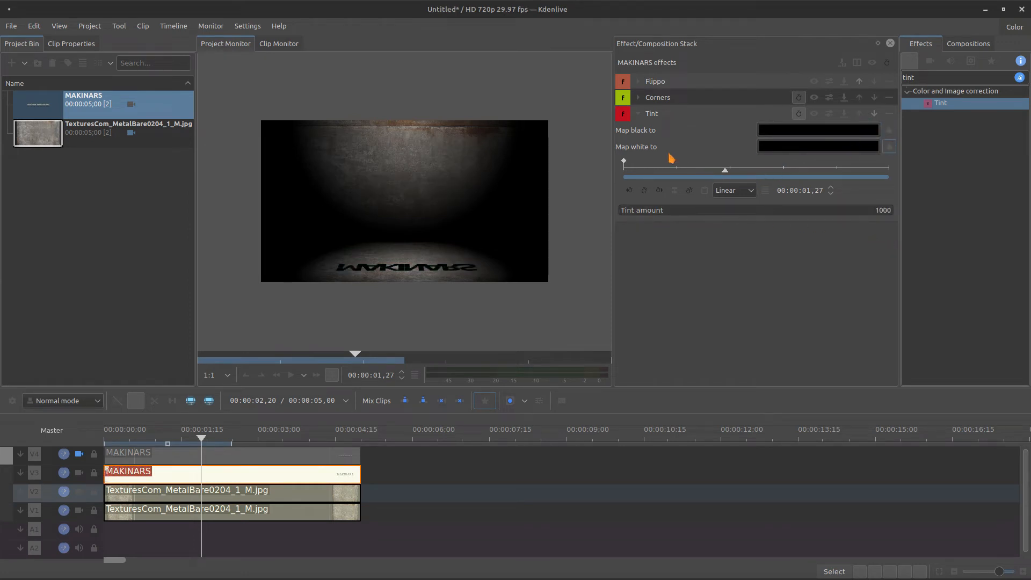
click(638, 114)
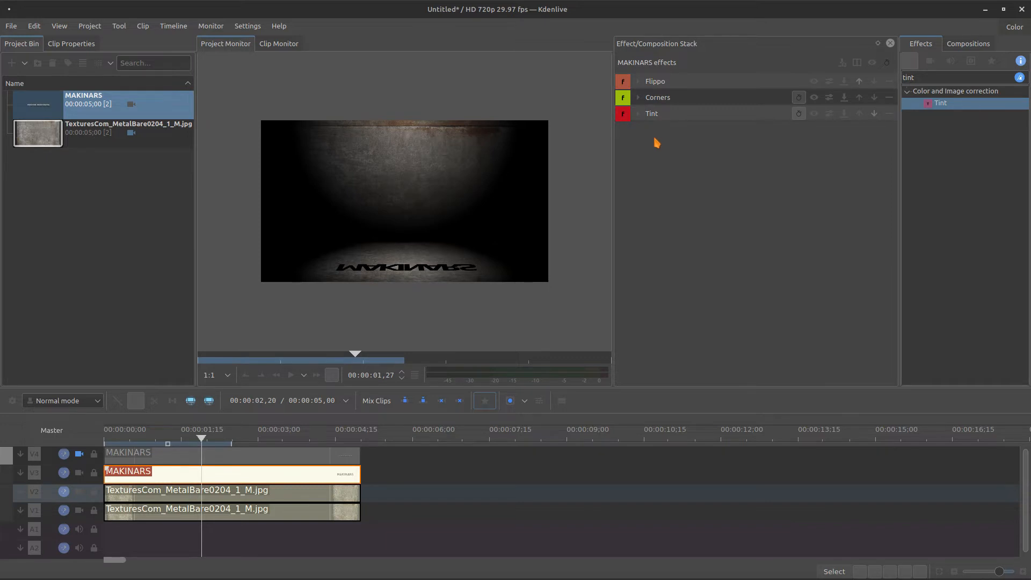
Add a Transform effect to the V3 title and a Square Blur with kernel size 5 above it
click(485, 401)
click(496, 428)
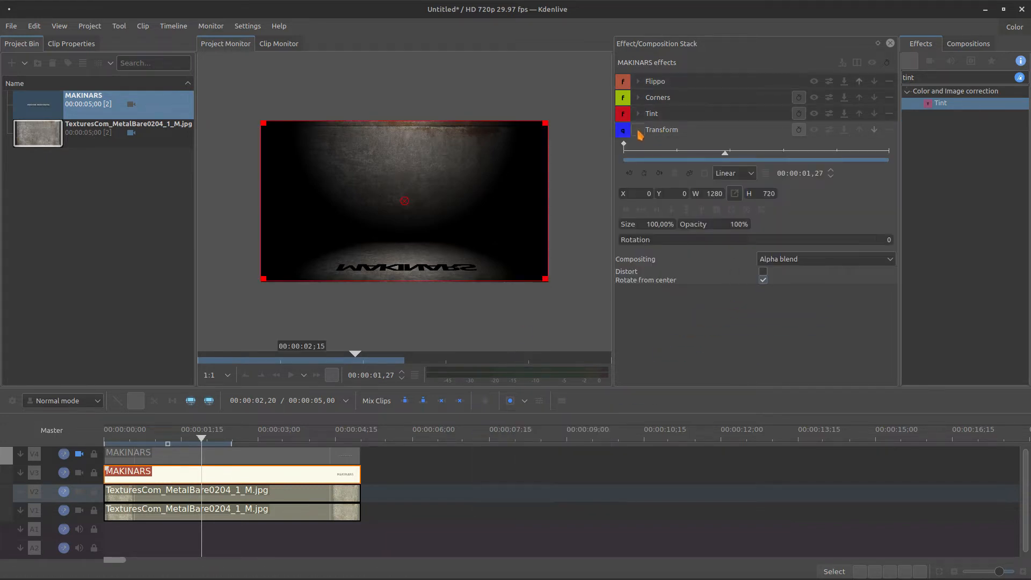
double_click(947, 77)
text(square)
drag(950, 103, 665, 145)
click(886, 193)
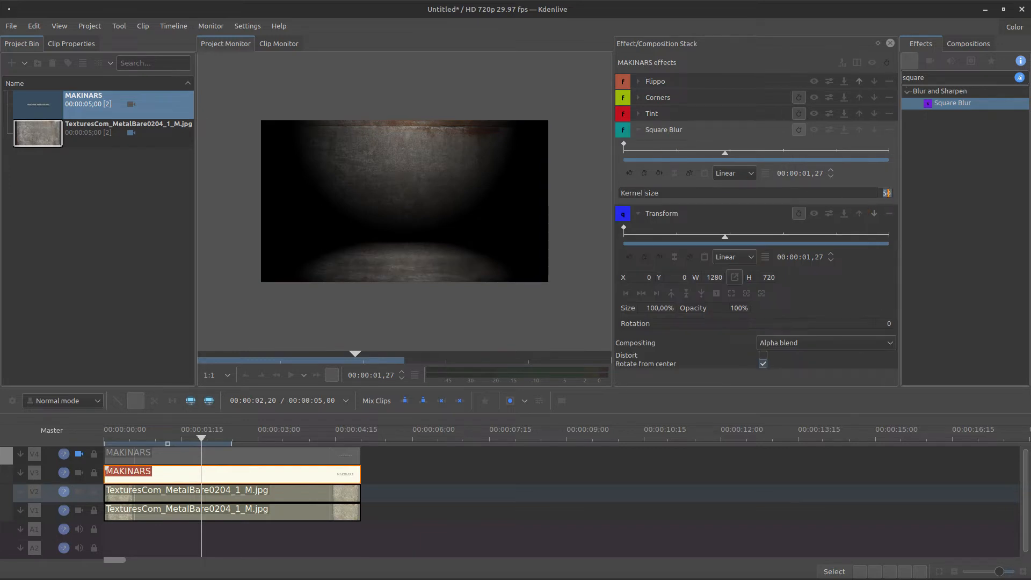
text(5)
key(Return)
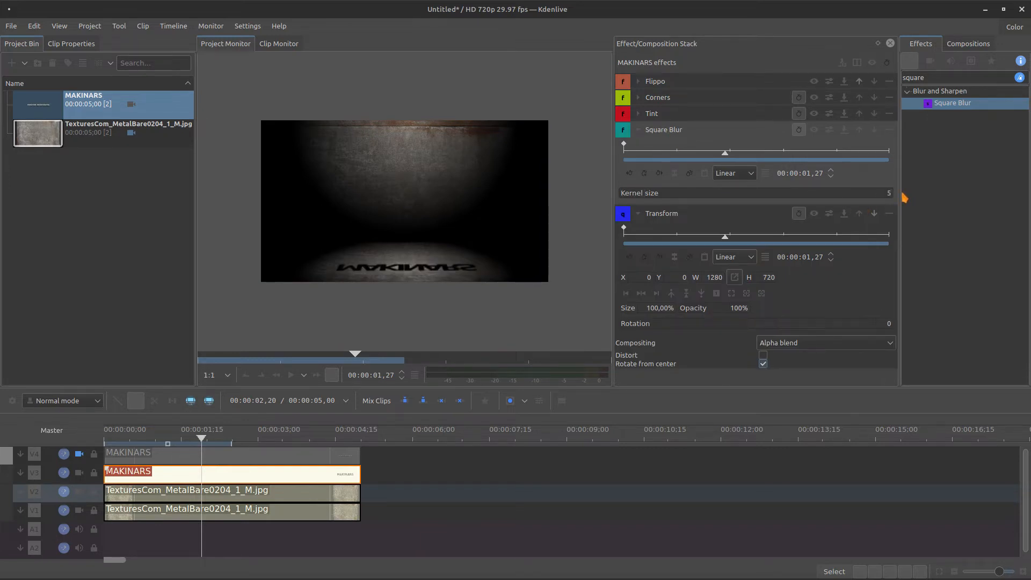
click(639, 130)
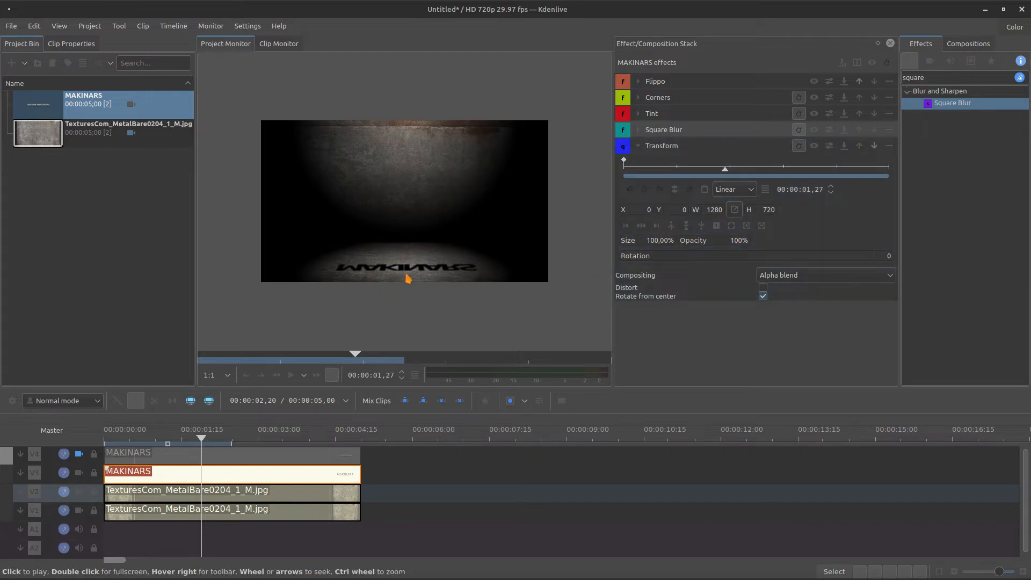
Show the V4 track again and add a Transform effect to its MAKINARS title with Y set to 90
click(79, 455)
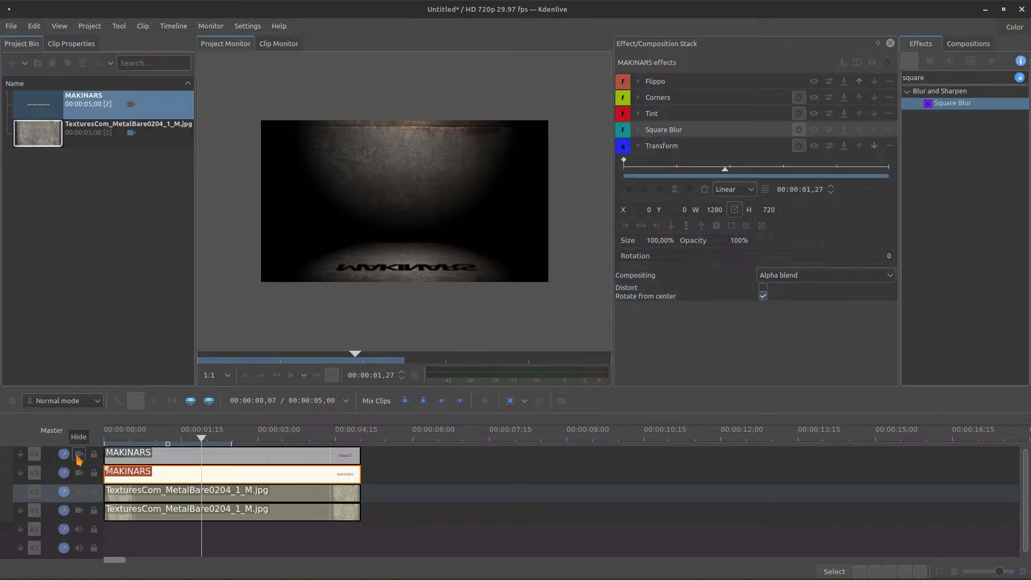
click(226, 458)
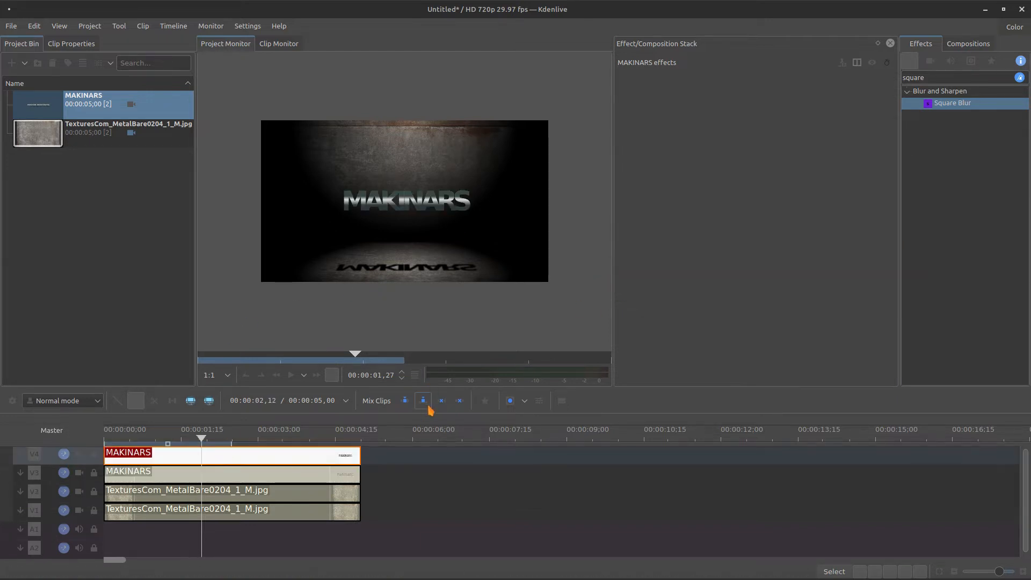
click(484, 401)
drag(484, 428, 308, 463)
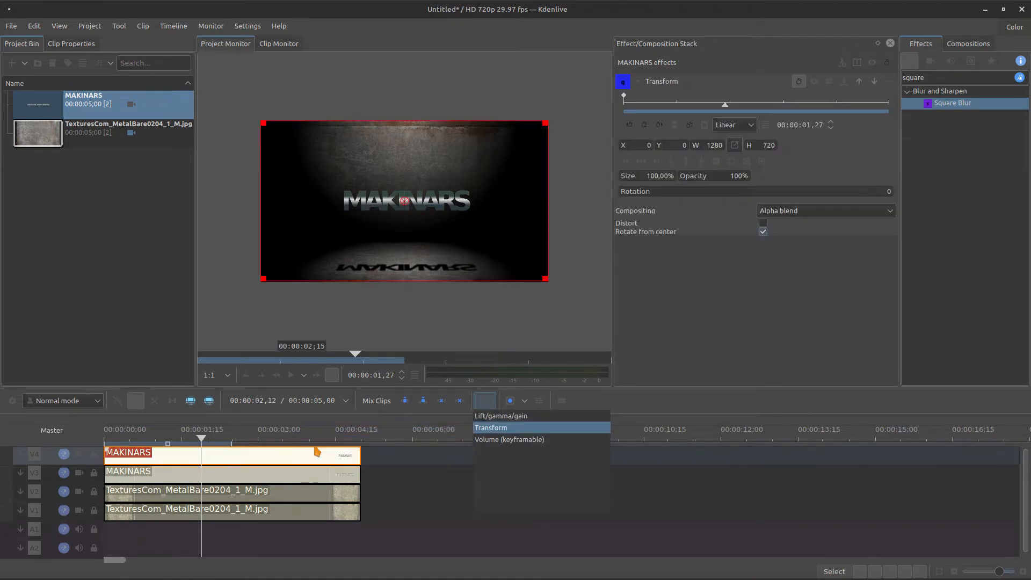
drag(665, 146, 704, 161)
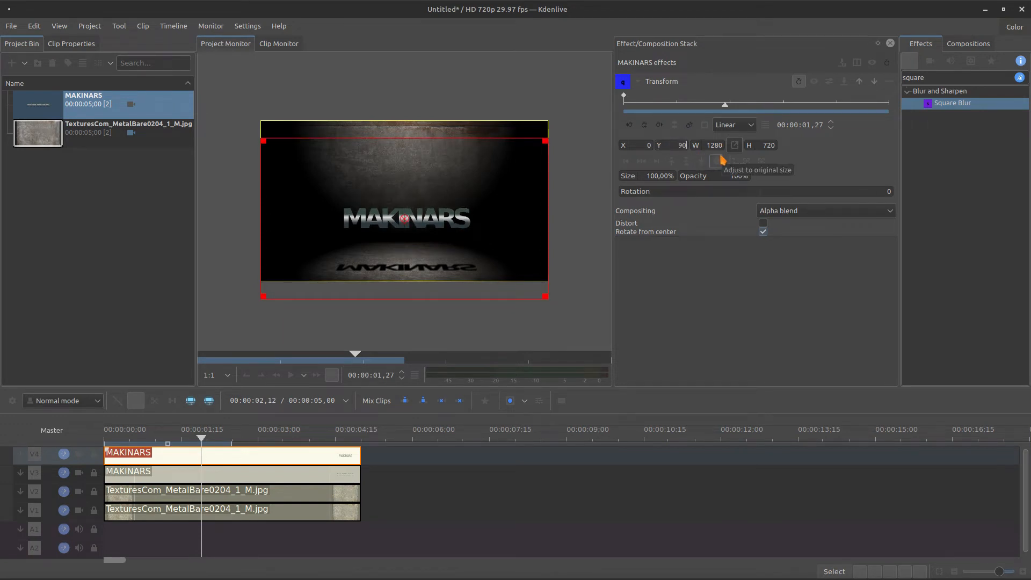
text(90)
Set the Transform Y position to -53 on the V3 shadow title and 176 on the V4 title
click(257, 473)
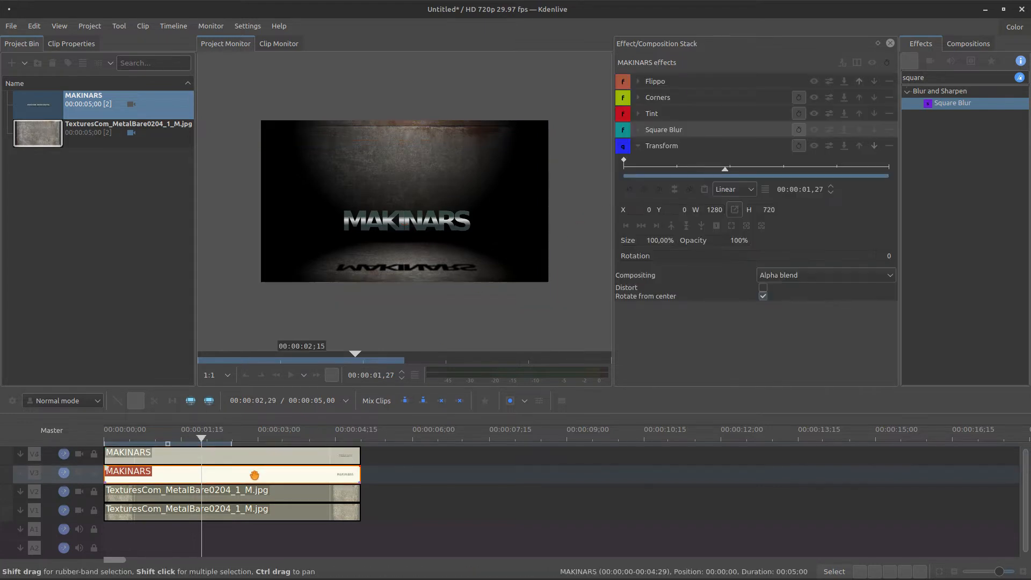
drag(664, 217, 633, 227)
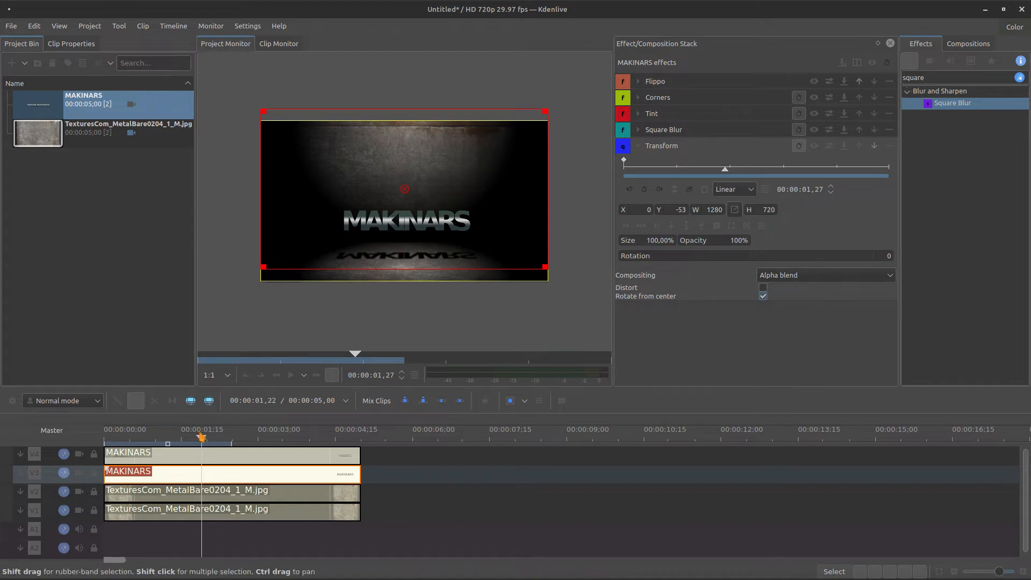
click(199, 454)
drag(660, 145, 700, 161)
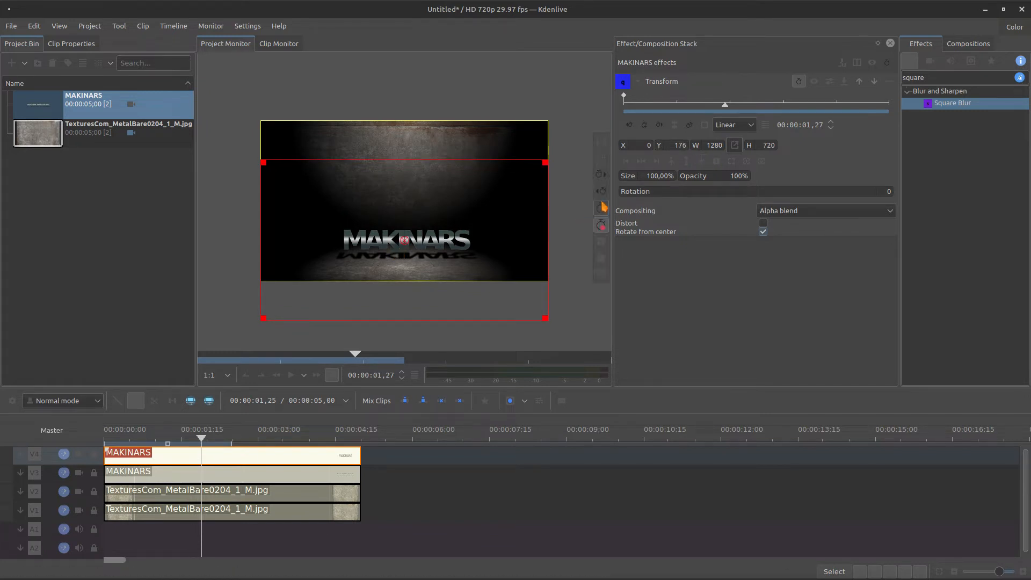
Enable Distort in the V3 shadow title's Transform effect and narrow it to a width of 1228 with X at 26
click(604, 244)
click(603, 244)
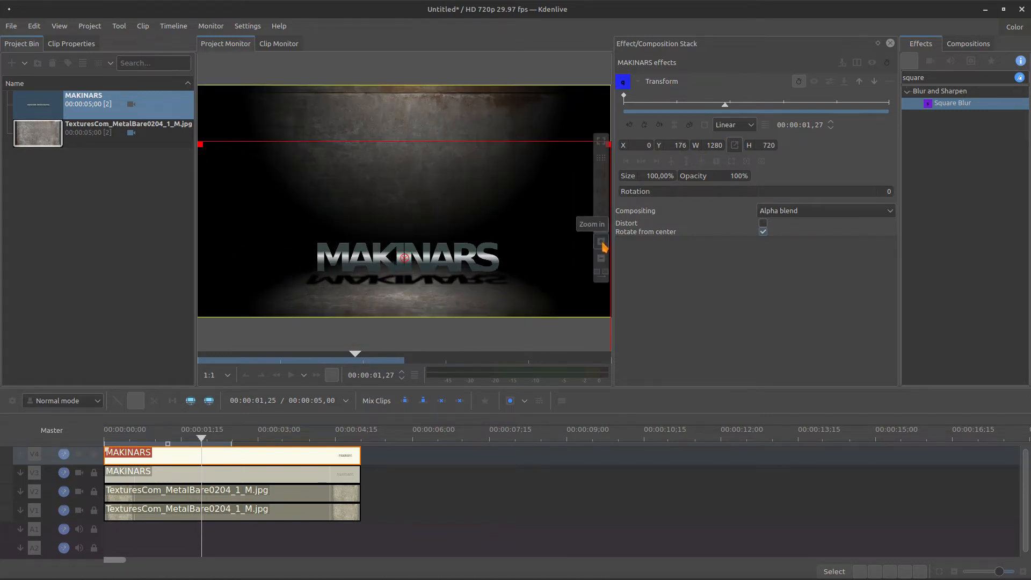
click(603, 245)
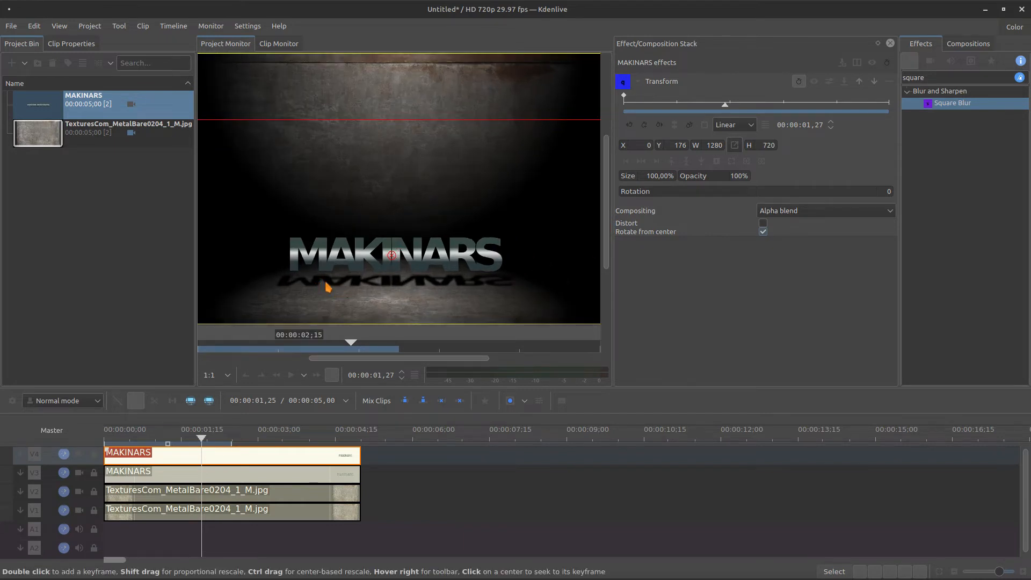
click(246, 481)
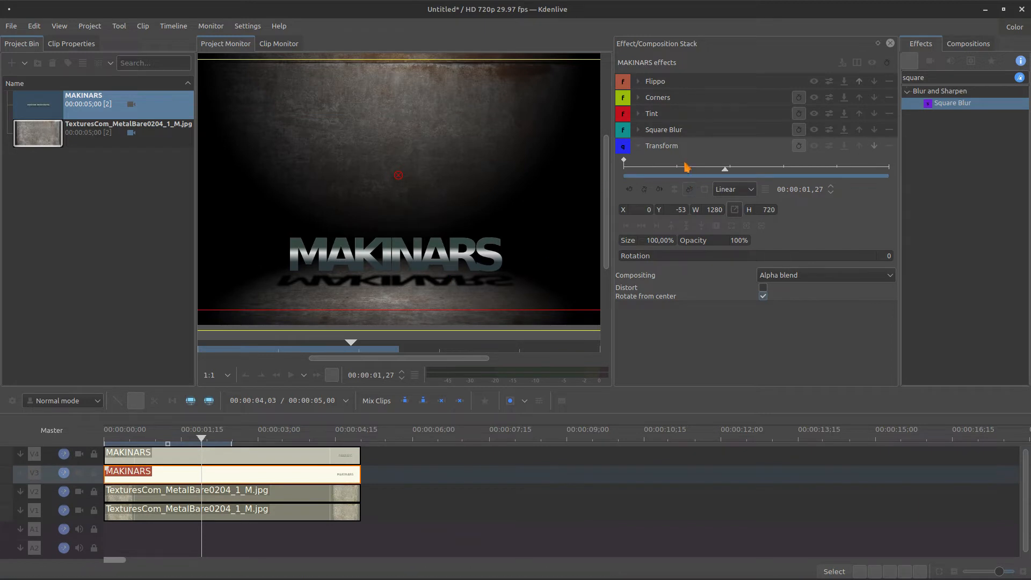
click(763, 289)
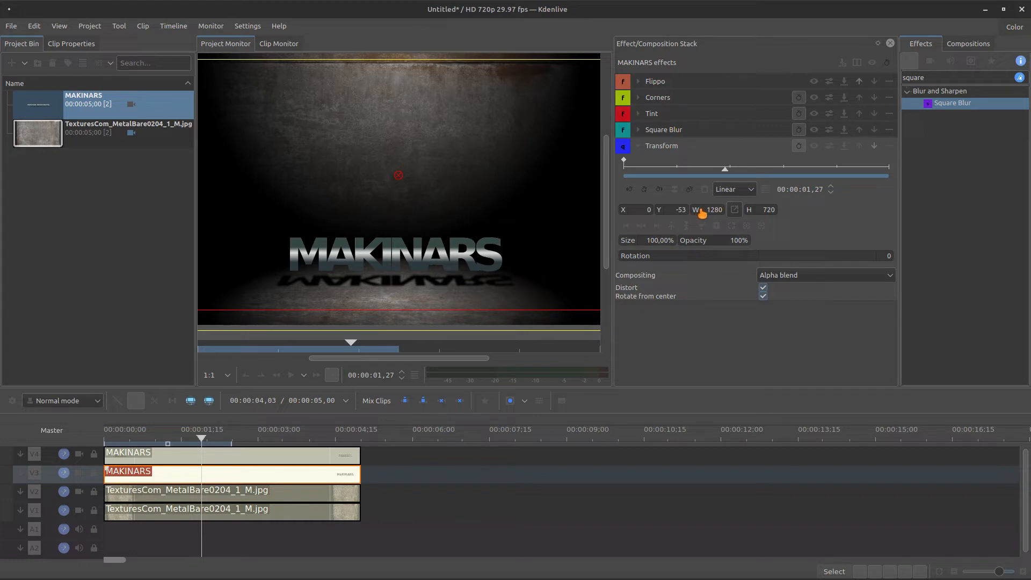
drag(707, 213, 671, 236)
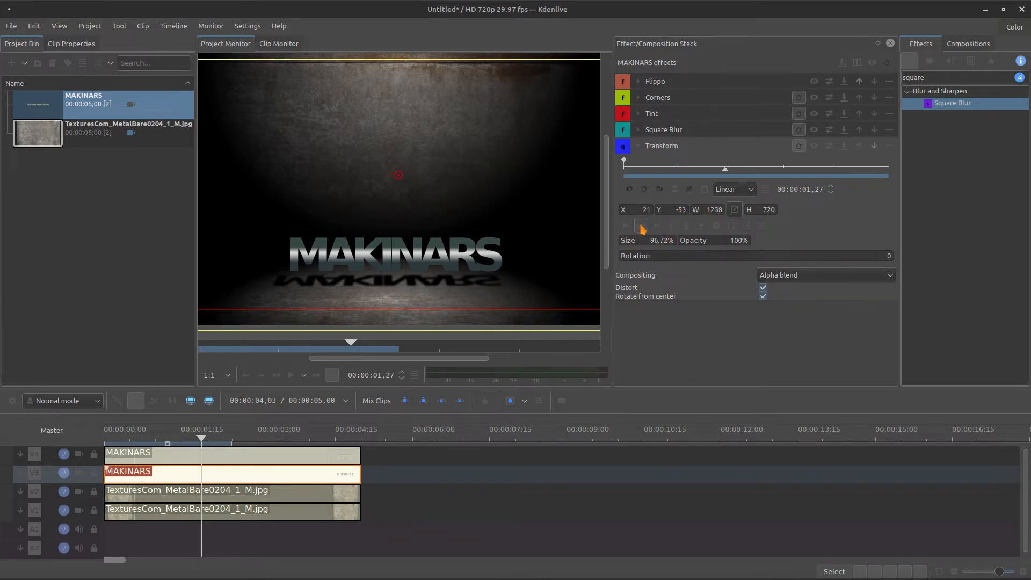
drag(699, 212, 688, 213)
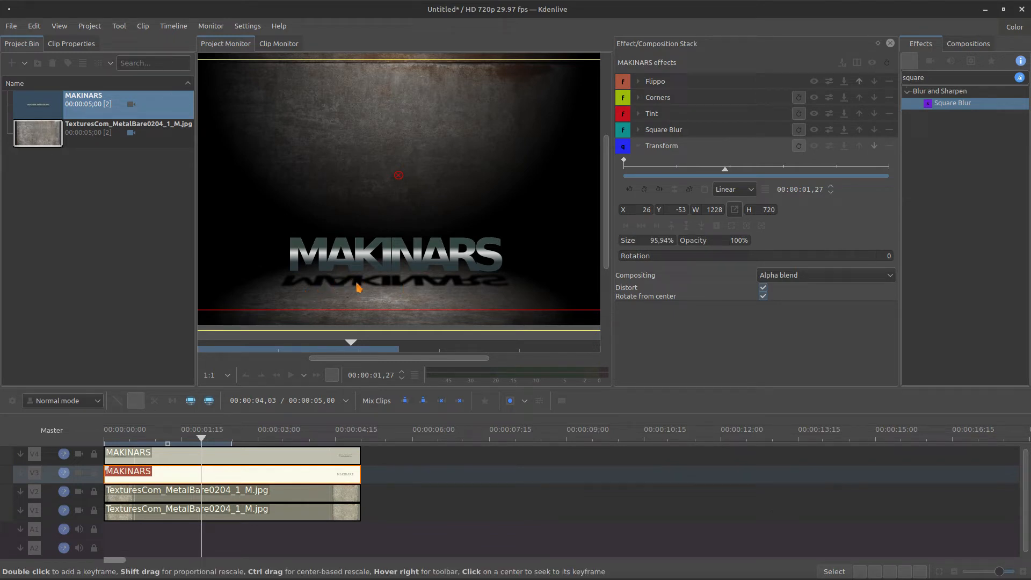
click(639, 150)
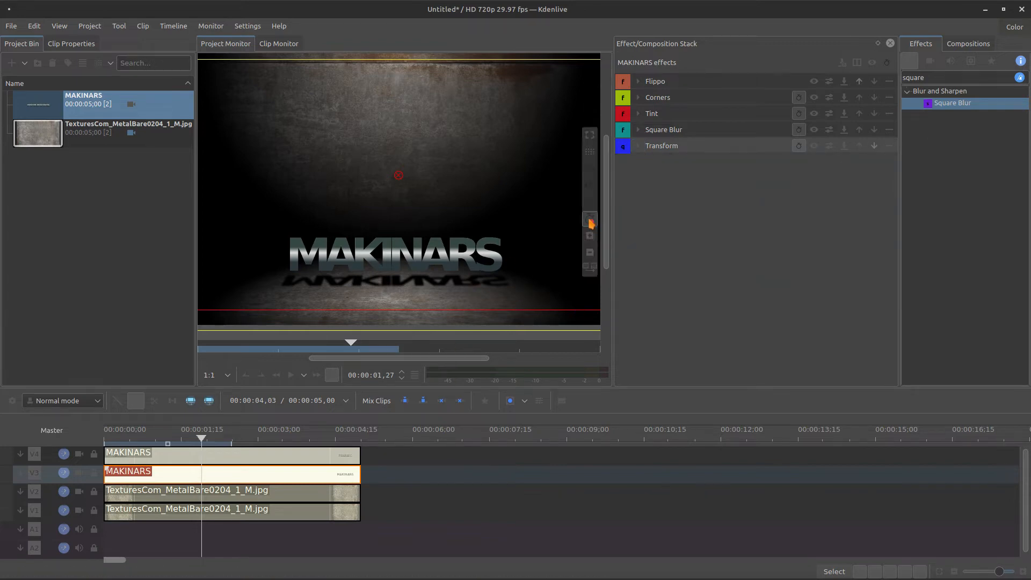
click(589, 251)
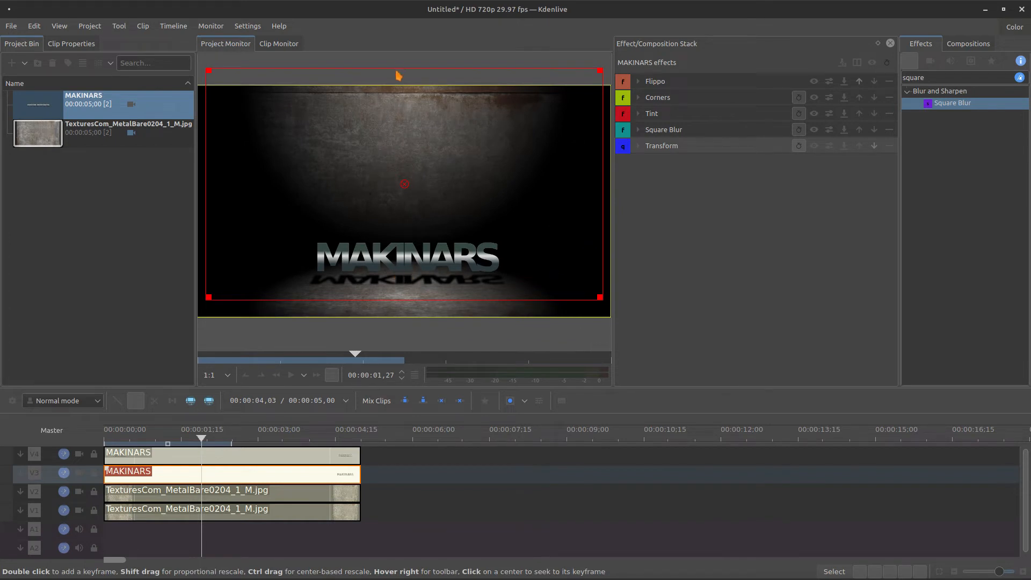
Add Transform keyframes to the V4 title at 00:00:02,00 and one frame after it
click(158, 457)
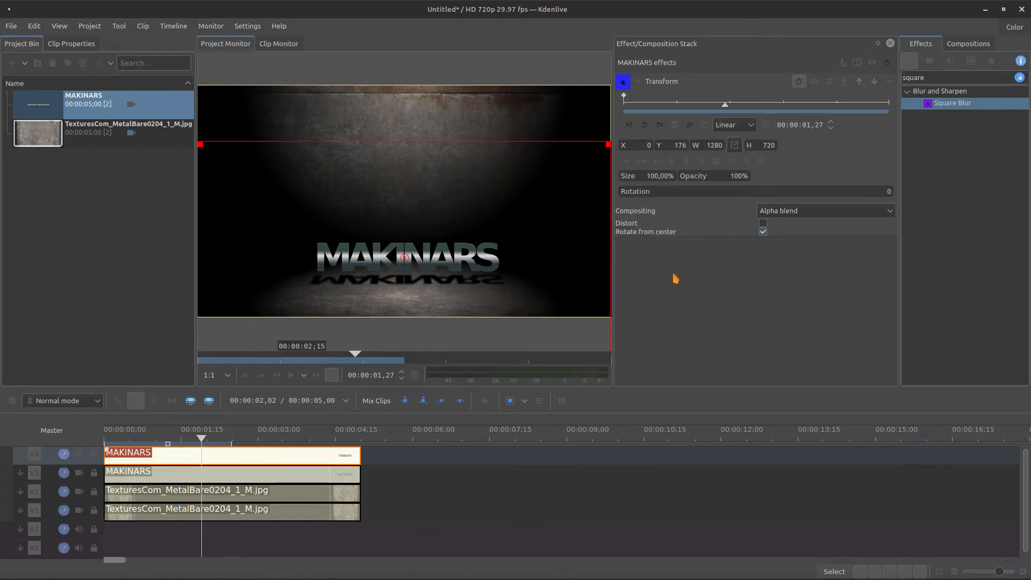
click(730, 111)
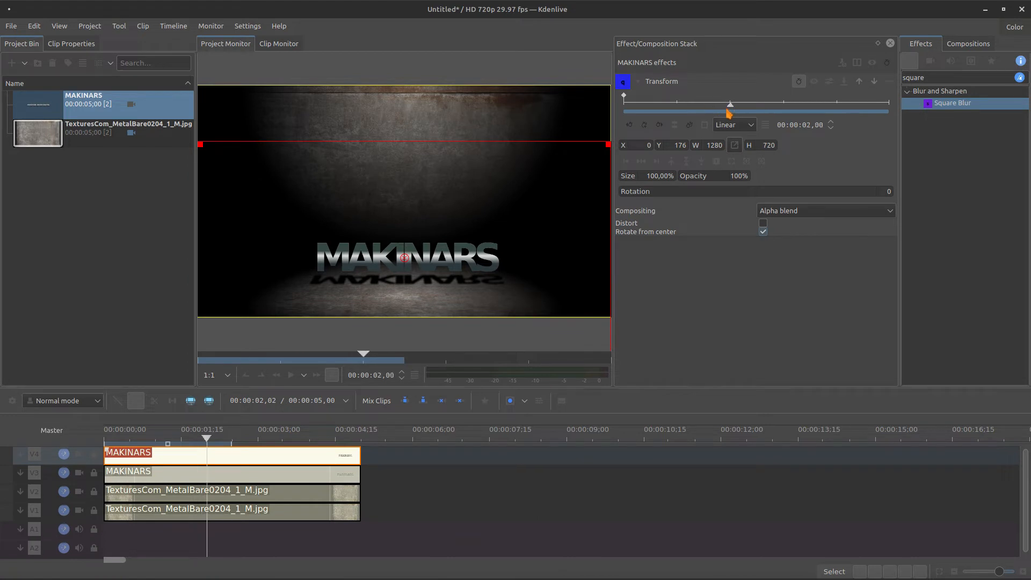
click(645, 124)
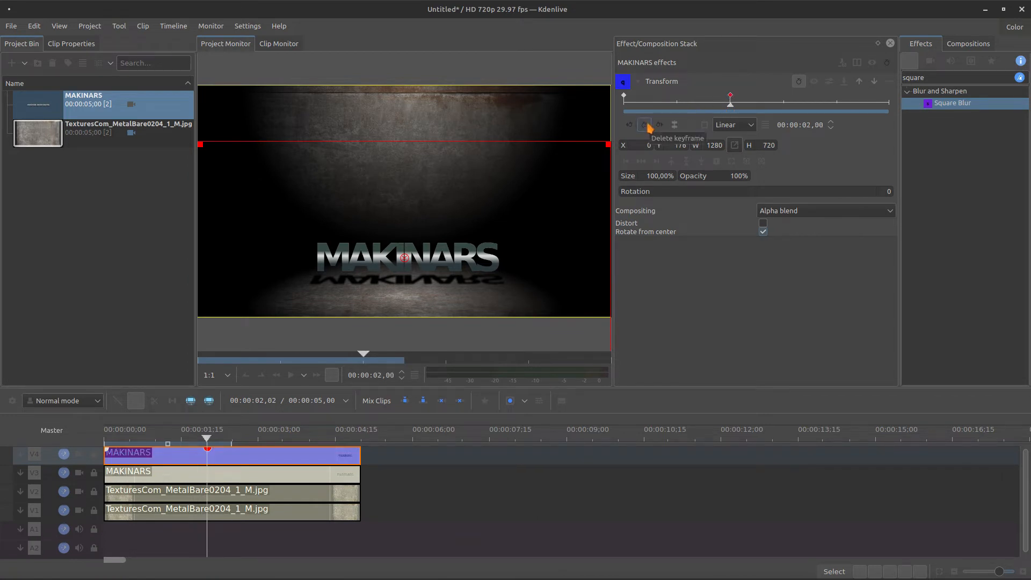
key(Right)
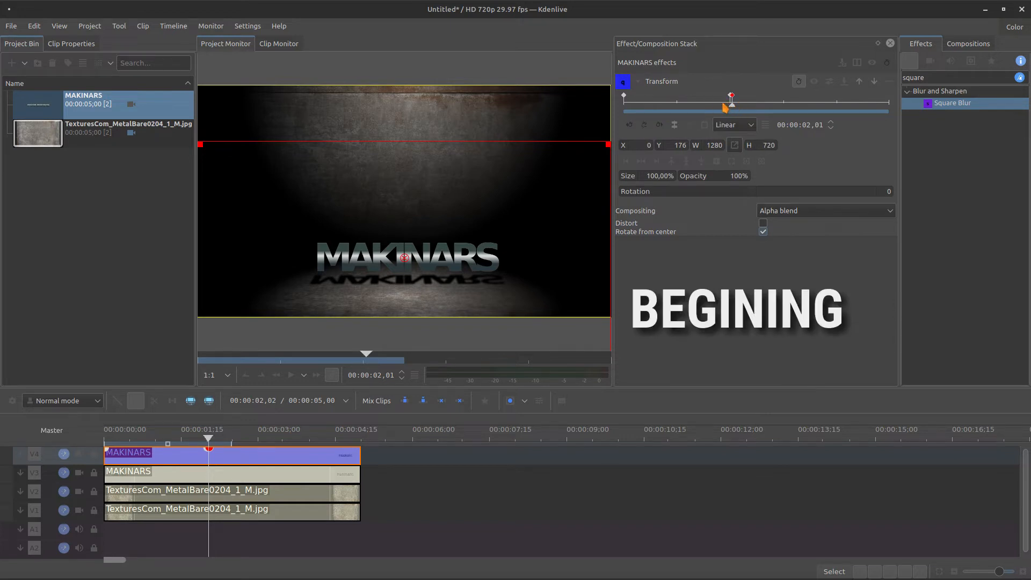
Raise the V4 title above the frame on its first Transform keyframe and set Y to -464 at 00:00:02,00
click(624, 95)
drag(662, 151, 320, 202)
drag(654, 109, 732, 111)
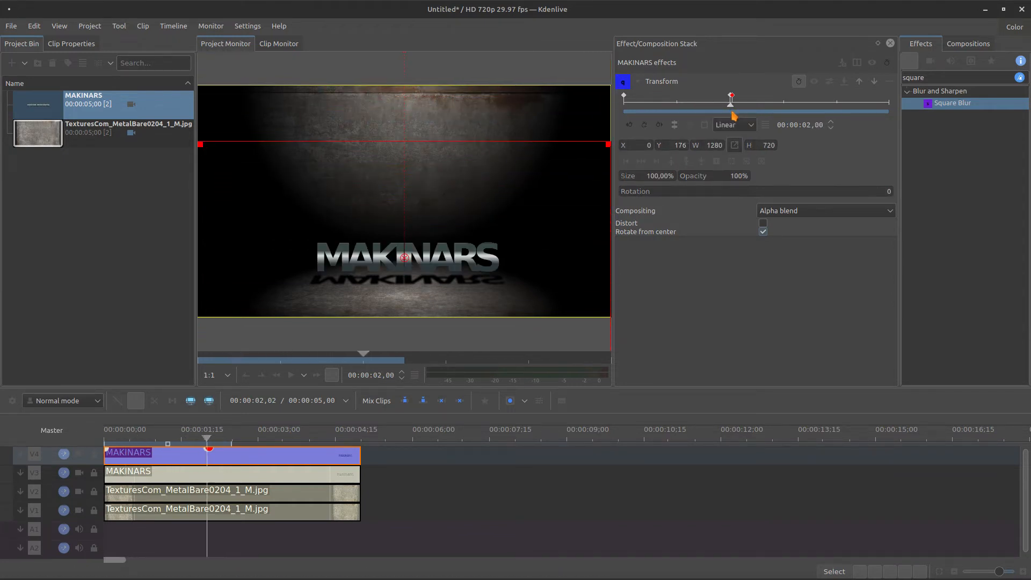
drag(659, 145, 323, 189)
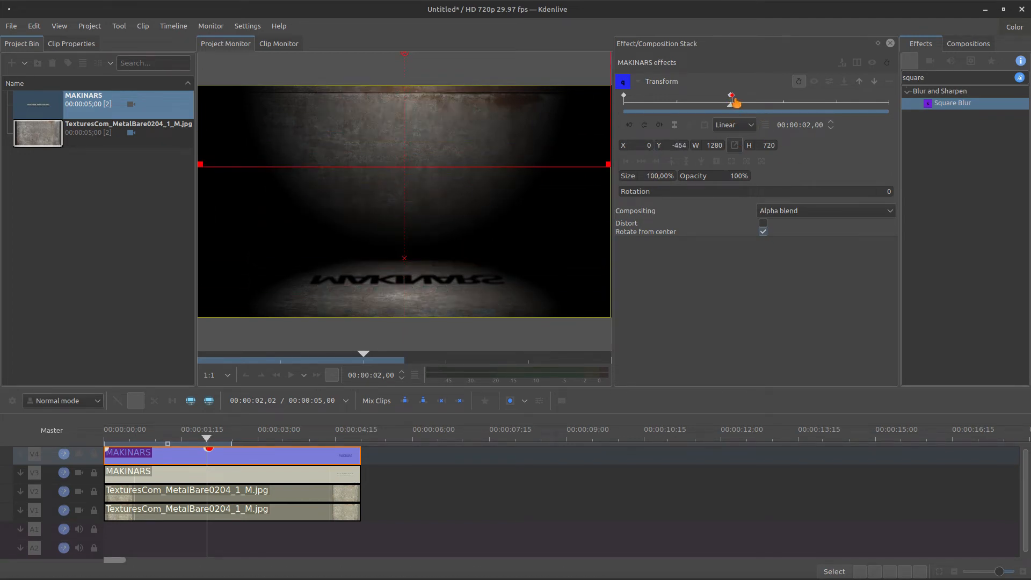
Move the V4 title's last Transform keyframe from 00:00:02,01 to 00:00:02,15
drag(732, 101, 741, 97)
drag(743, 100, 758, 106)
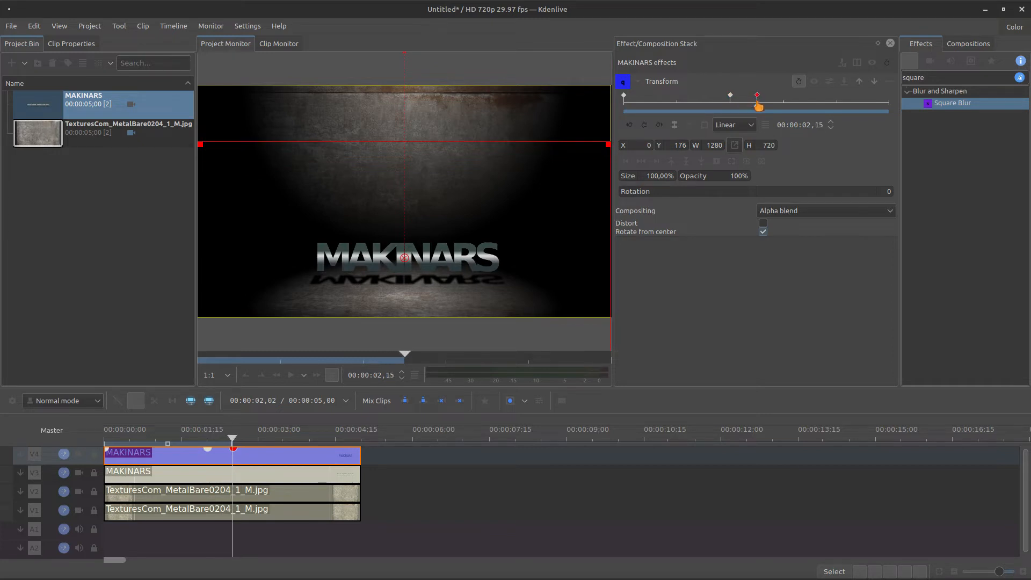
drag(743, 111, 757, 113)
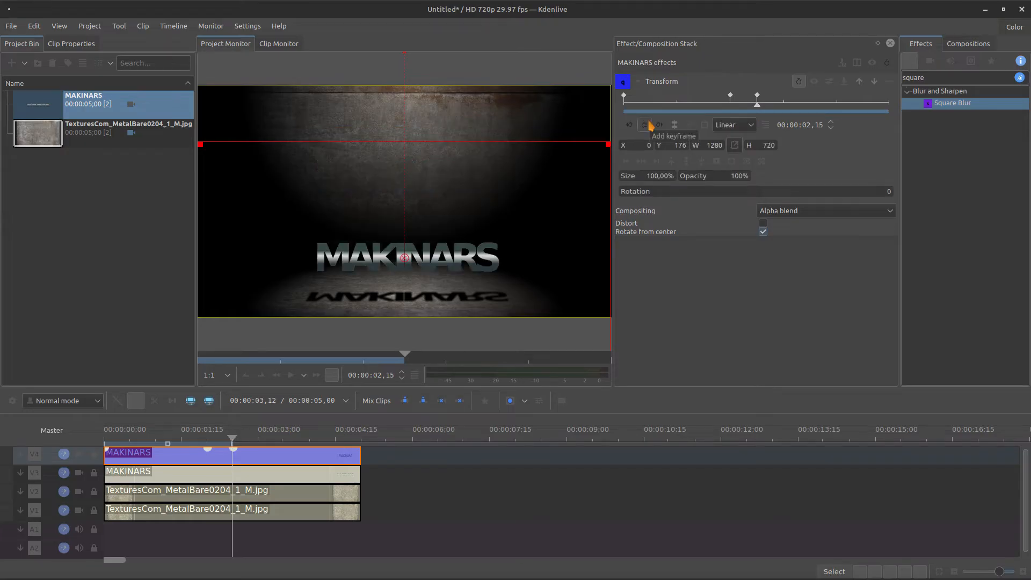
Add a V4 Transform keyframe three frames after 00:00:02,15 and set Y to 196 on the 00:00:02,15 keyframe
click(829, 123)
click(829, 123)
click(829, 123)
click(644, 125)
click(758, 107)
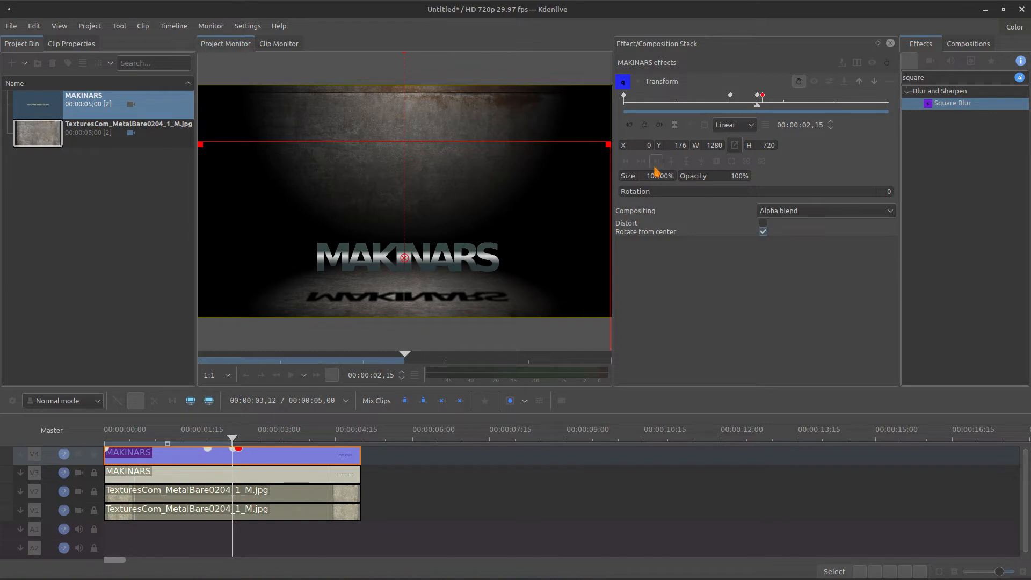
drag(661, 150, 675, 158)
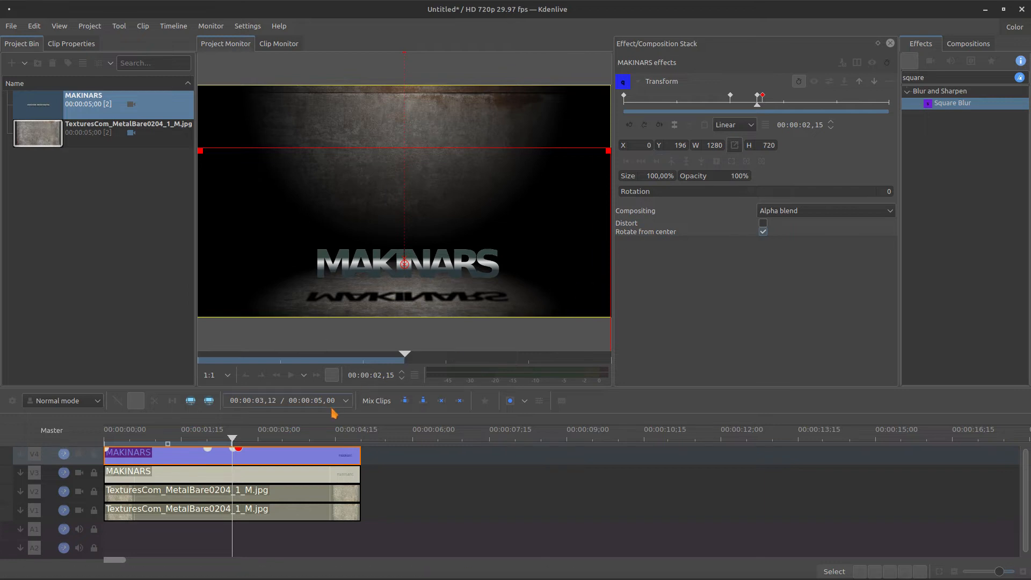
Add a Transform effect to the V3 shadow title with keyframes at 00:00:02,00, 00:00:02,15 and three frames beyond that
click(289, 472)
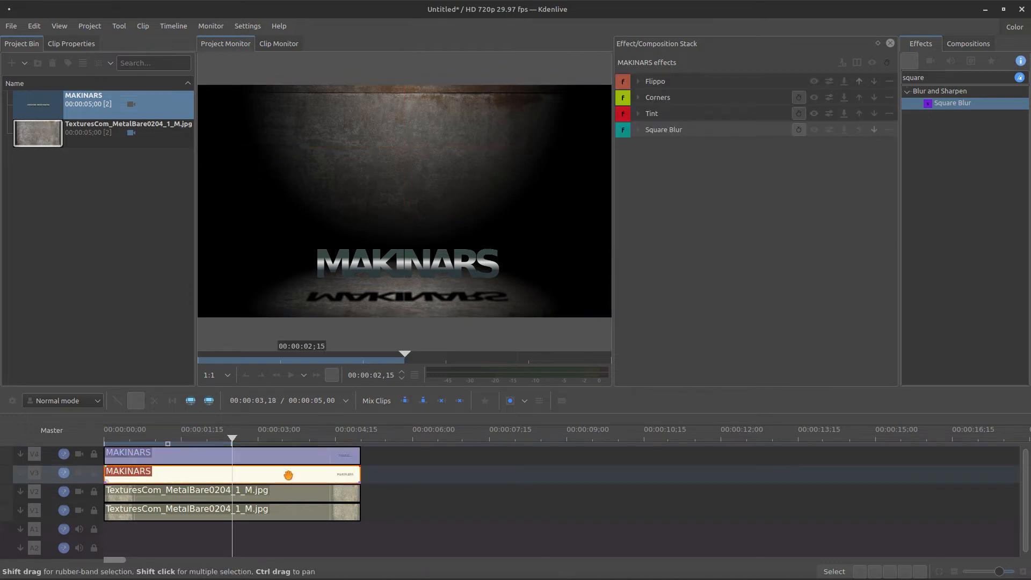
click(485, 400)
drag(490, 428, 340, 474)
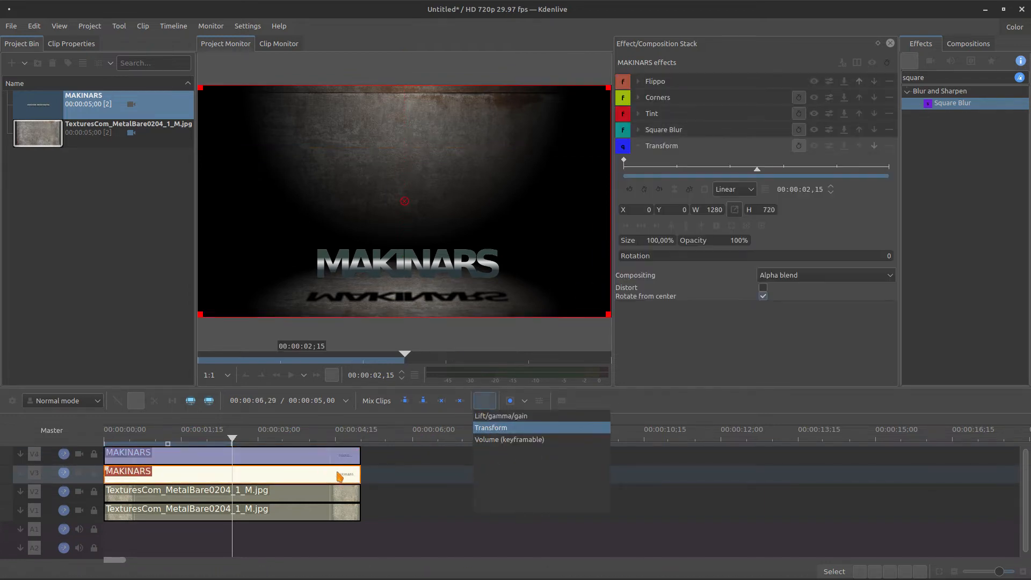
click(644, 190)
drag(758, 173, 733, 174)
click(645, 189)
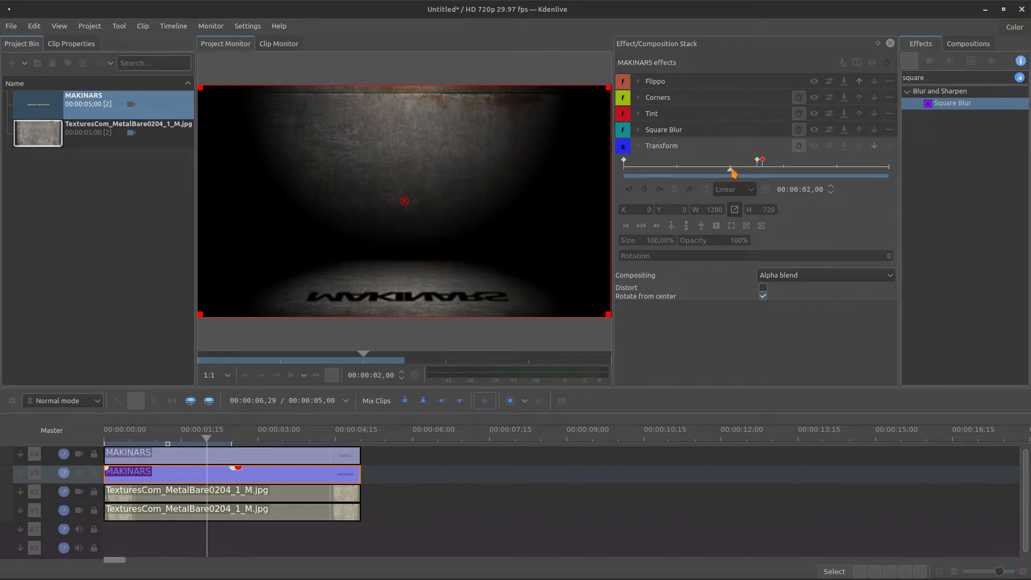
click(644, 190)
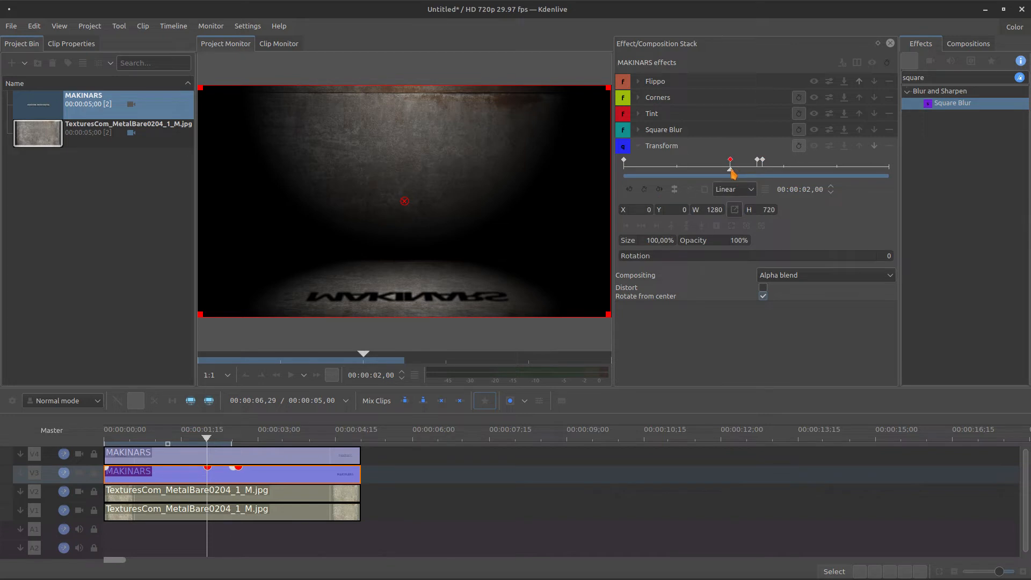
Set the V3 shadow's Transform Y to 119 on the 00:00:00,00 keyframe and to -43 on the 00:00:02,15 keyframe
drag(733, 173, 626, 179)
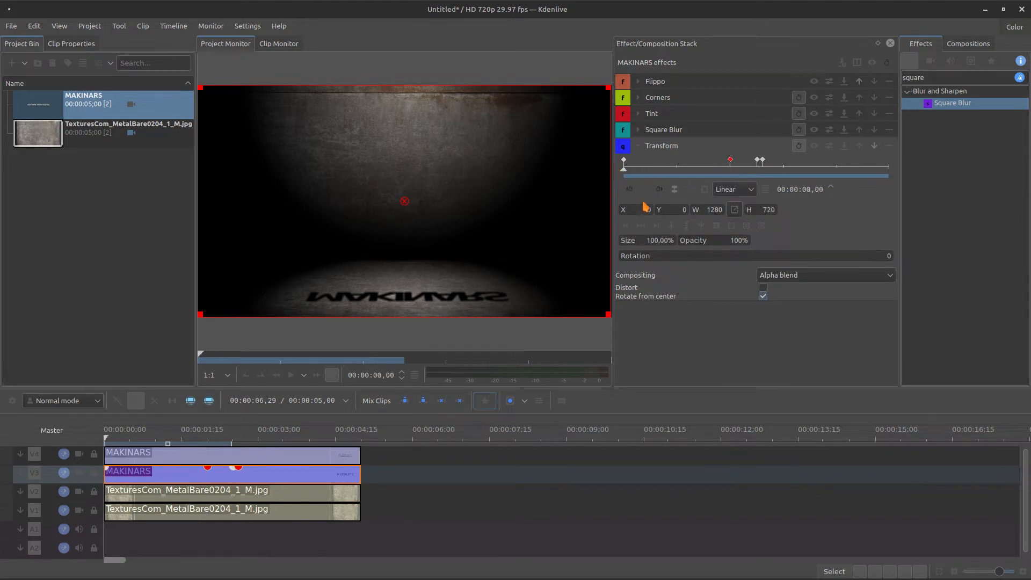
drag(664, 215, 729, 218)
drag(692, 174, 760, 185)
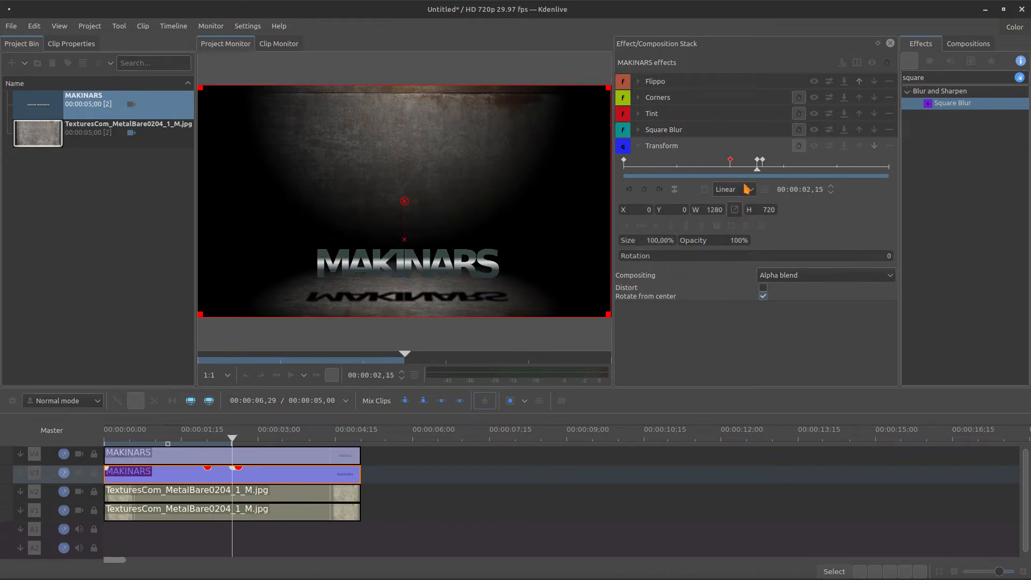
drag(669, 215, 643, 221)
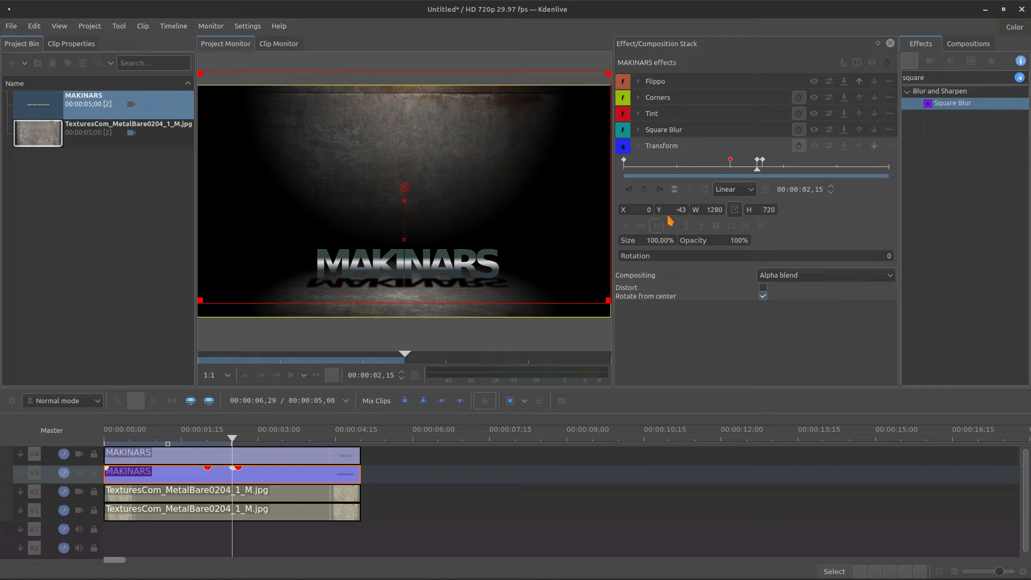
Narrow the shadow to width 1199 on its 00:00:02,15 Transform keyframe and centre it horizontally at X 40
drag(700, 170, 758, 172)
drag(698, 214, 675, 222)
click(643, 228)
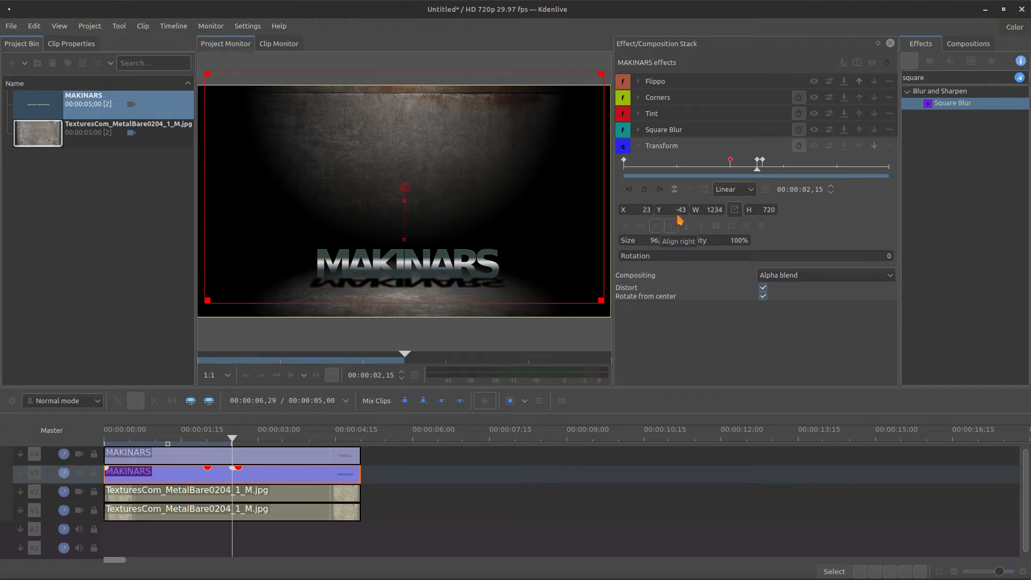
drag(698, 215, 671, 216)
click(646, 229)
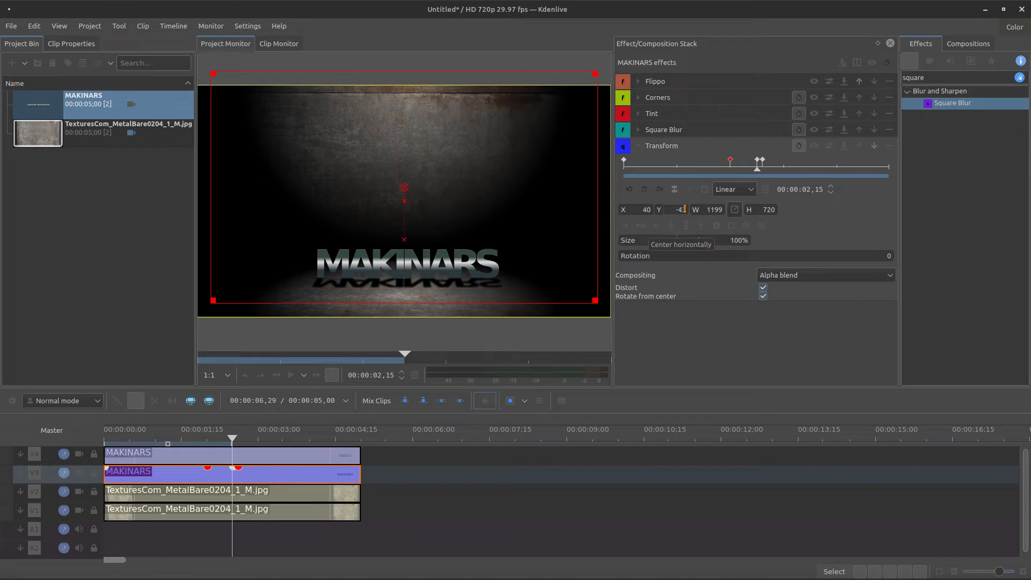
On the shadow's 00:00:02,18 Transform keyframe, set Y to -20 and width to 1250, and centre it horizontally at X 15
click(761, 171)
click(762, 171)
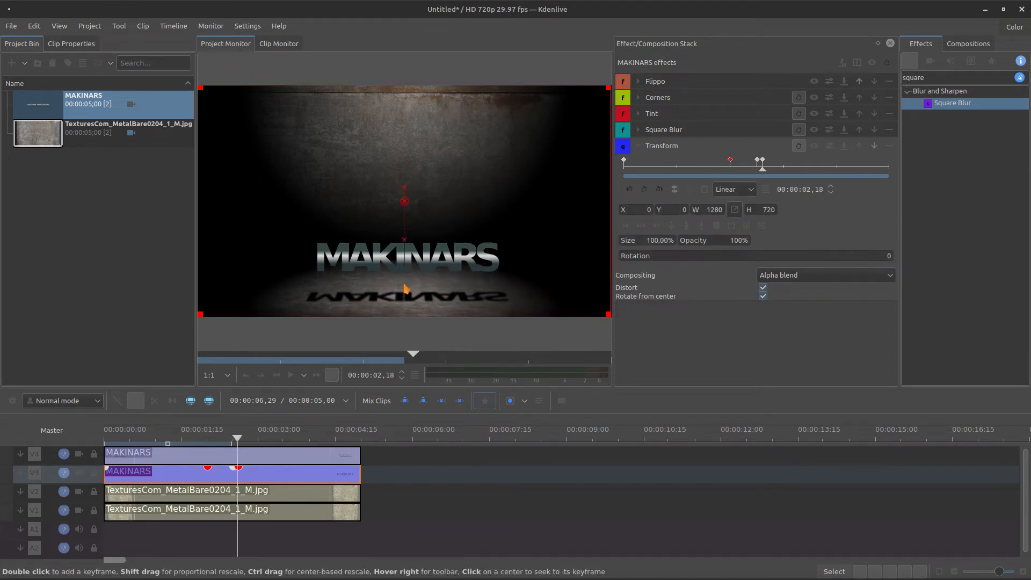
drag(660, 210, 649, 221)
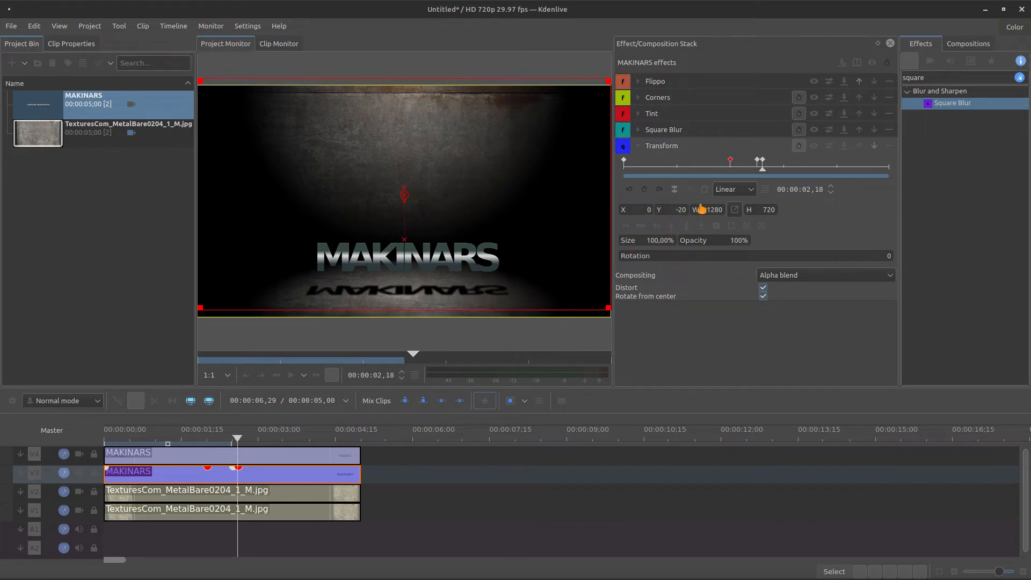
drag(696, 213, 676, 213)
click(644, 226)
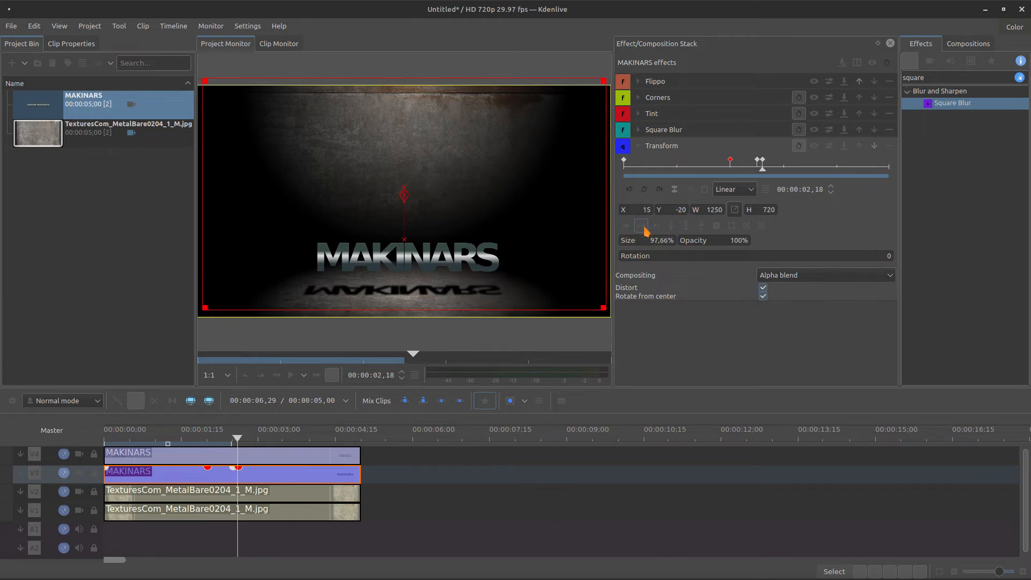
Play back the shadow's motion and lower the shadow out of the frame on its 00:00:02,00 Transform keyframe
drag(761, 170, 636, 179)
key(space)
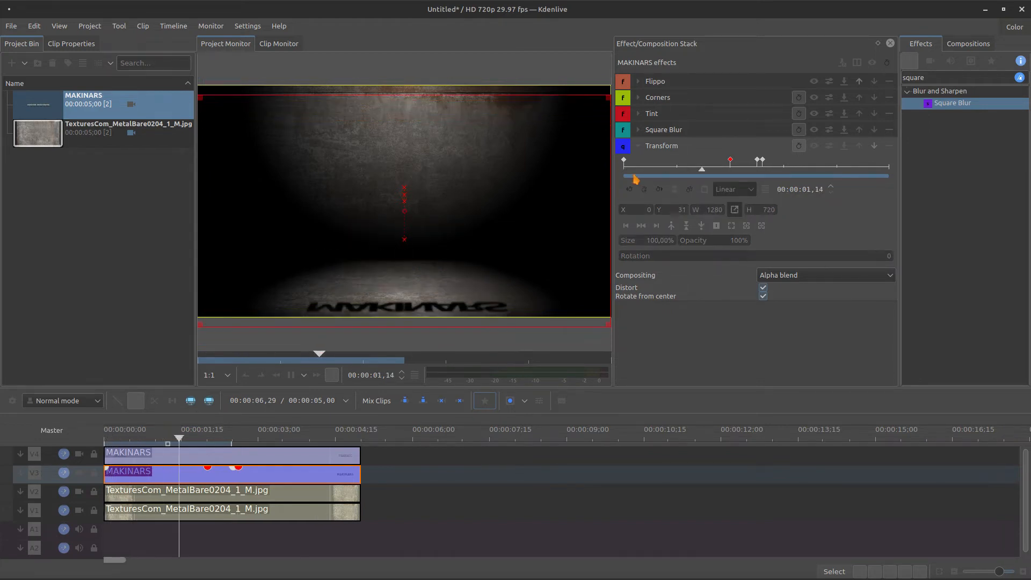
drag(687, 171, 733, 197)
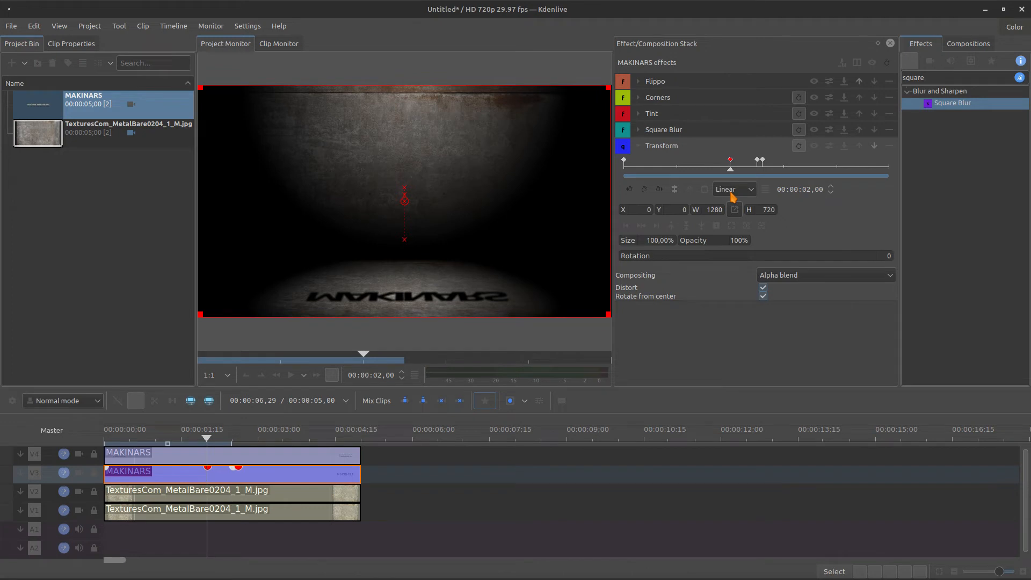
drag(684, 211, 621, 196)
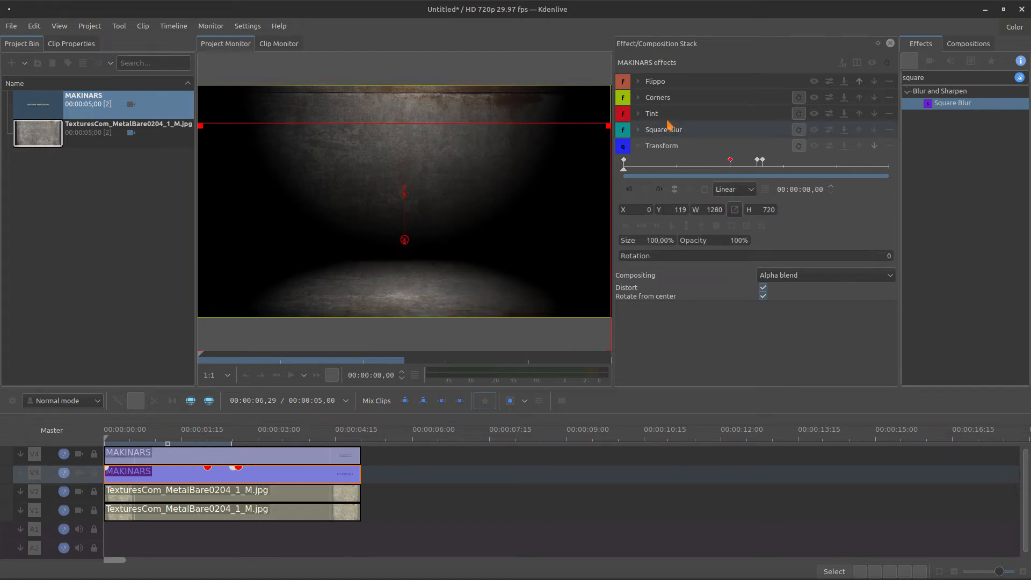
click(637, 147)
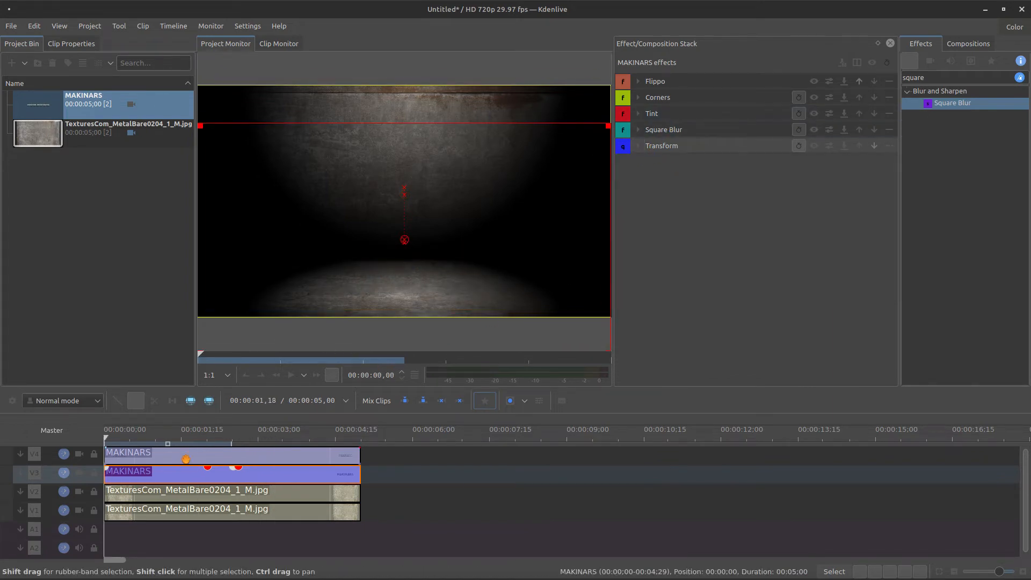
Insert a video track above V4 and place TexturesCom_MetalBare0204_1_M.jpg at its start
right_click(89, 461)
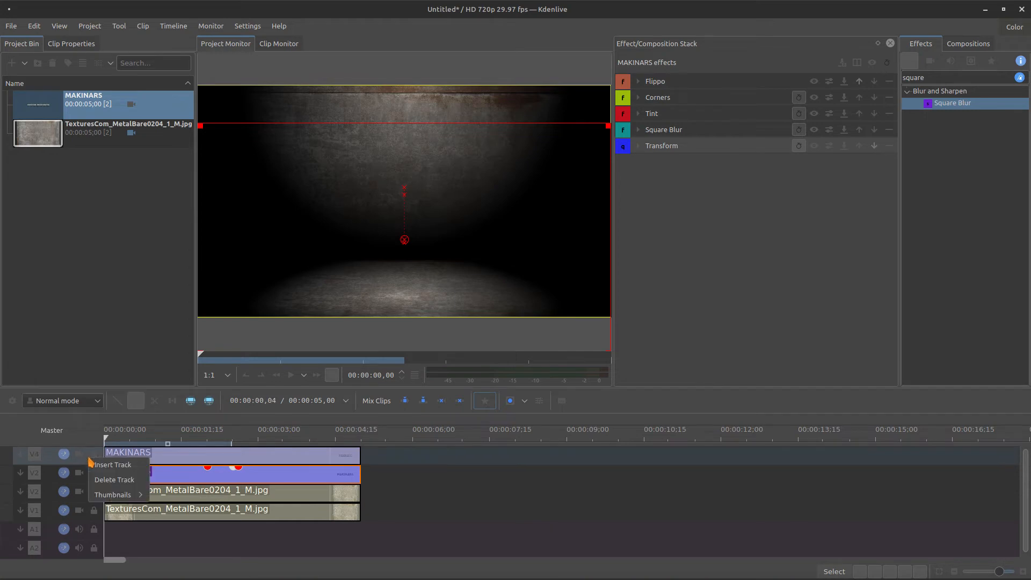
click(104, 468)
click(652, 304)
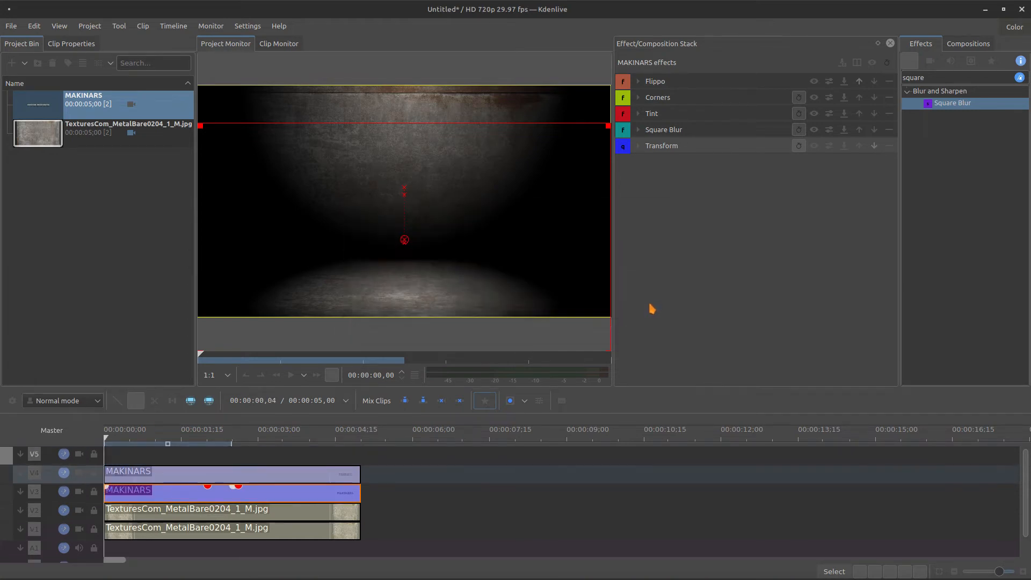
drag(49, 141, 110, 464)
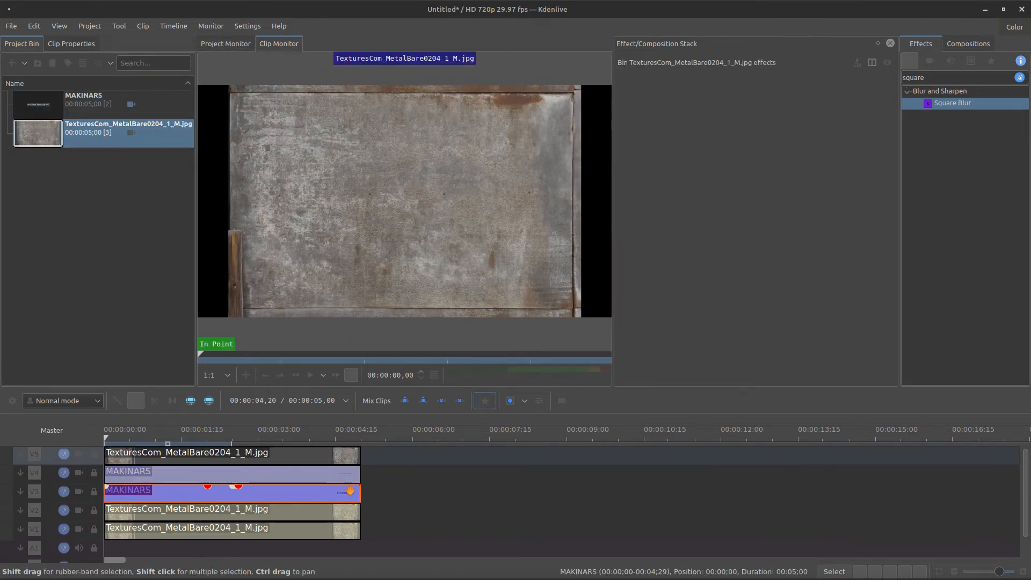
Add a composition to the V5 texture clip, change it from Wipe to Overlay, and preview the blended frame at 00:00:02,18
click(359, 469)
click(333, 462)
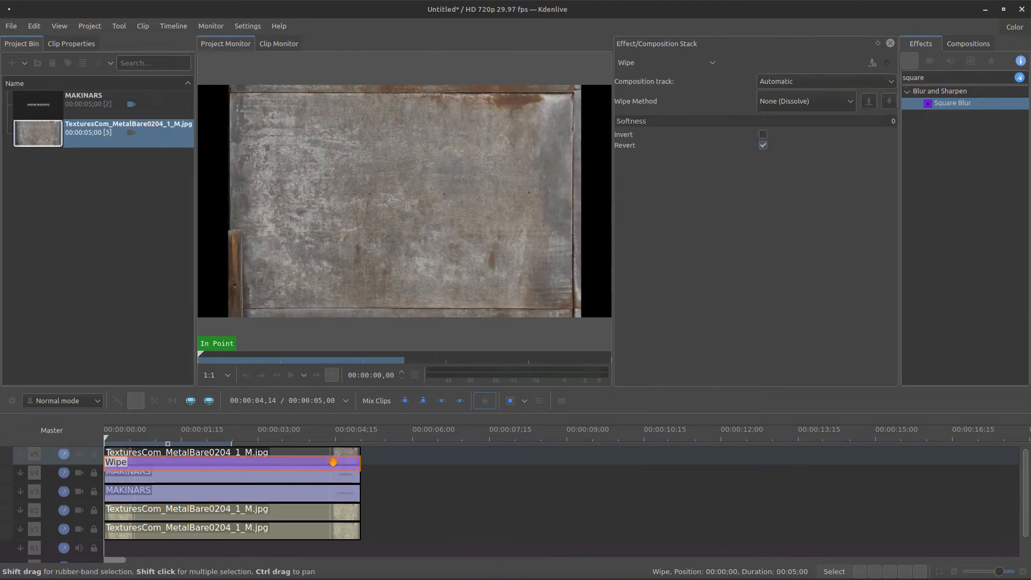
click(666, 62)
scroll(709, 150, up, 1)
click(689, 133)
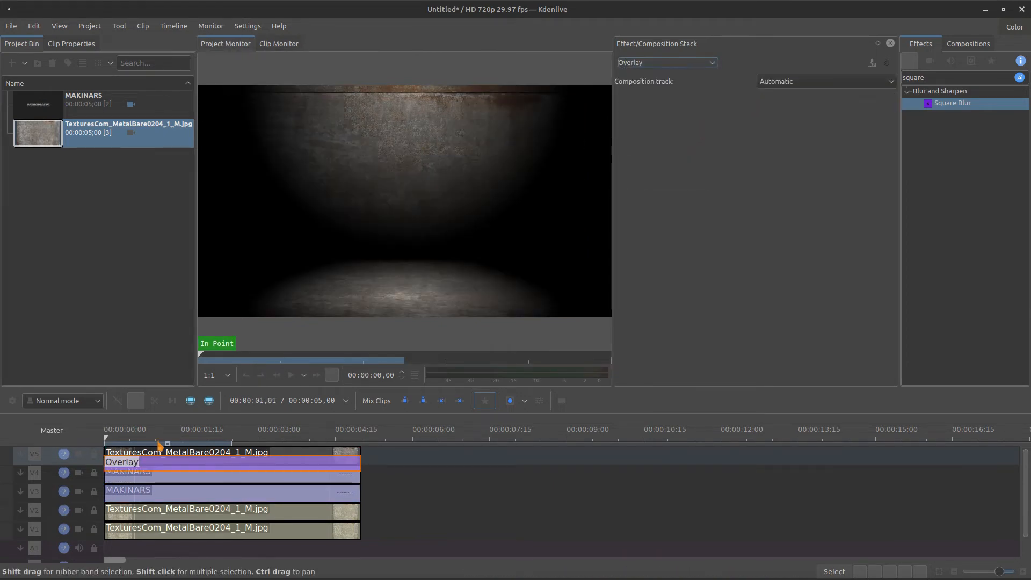
drag(159, 446, 238, 451)
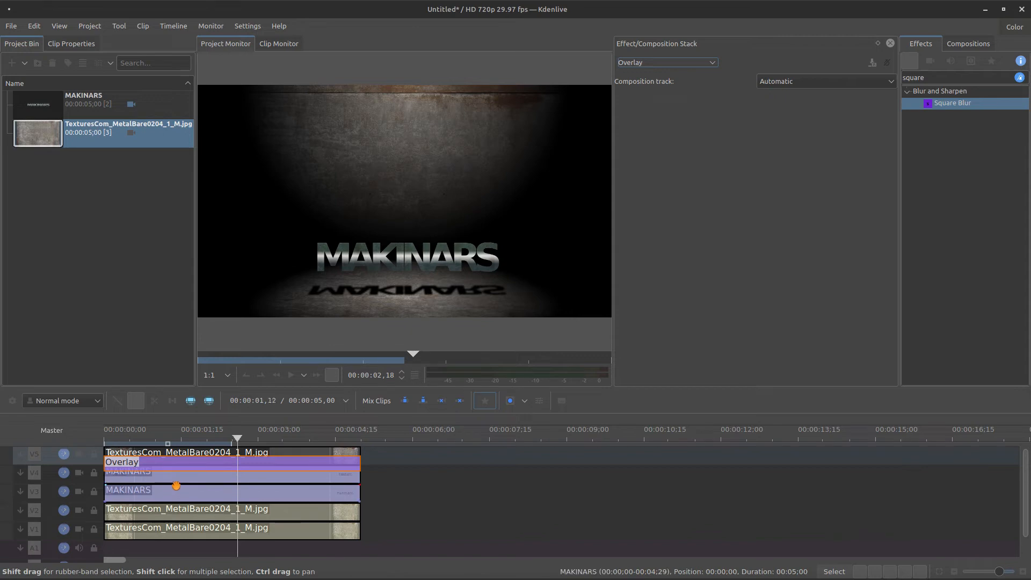
Insert two more video tracks, V6 and V7, above V5 and enlarge the timeline area
click(80, 455)
click(83, 460)
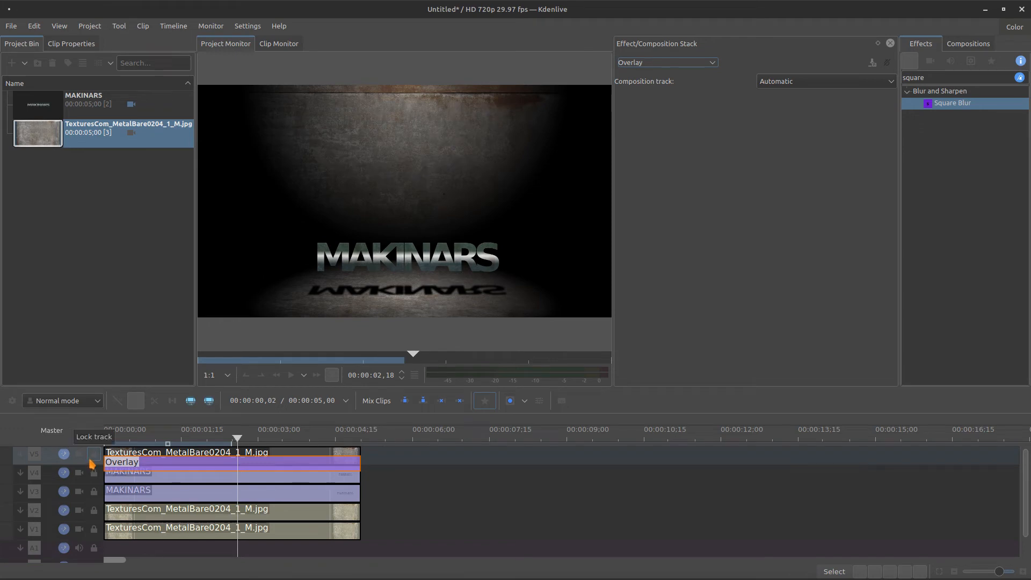
right_click(90, 465)
click(99, 465)
click(629, 304)
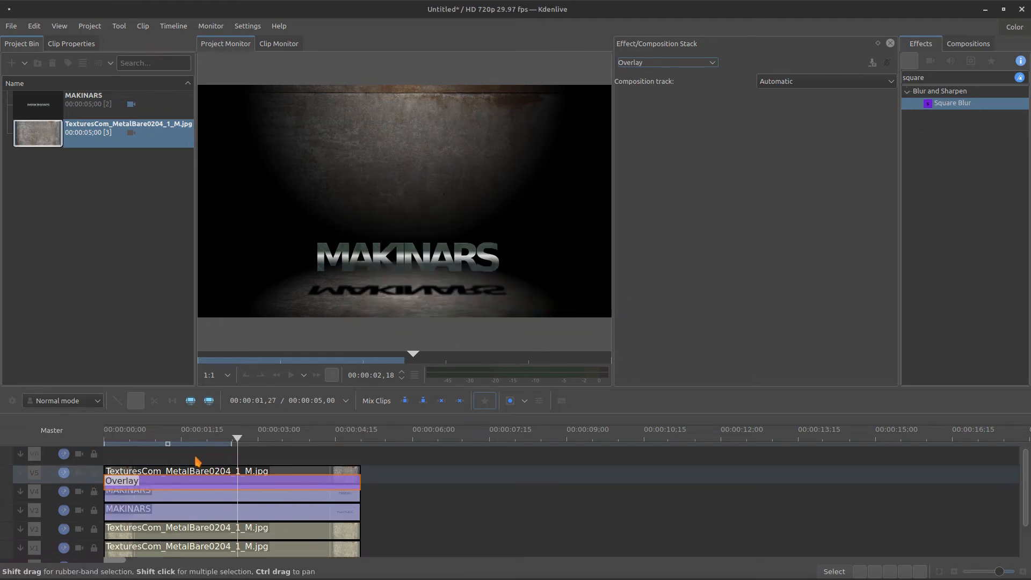
drag(662, 379, 661, 353)
right_click(83, 438)
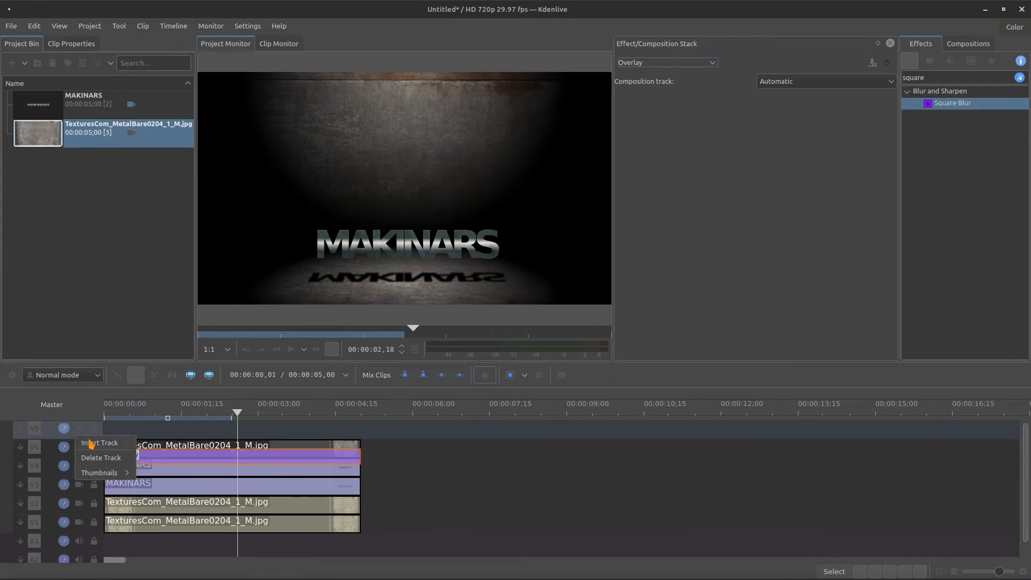
click(91, 443)
click(649, 304)
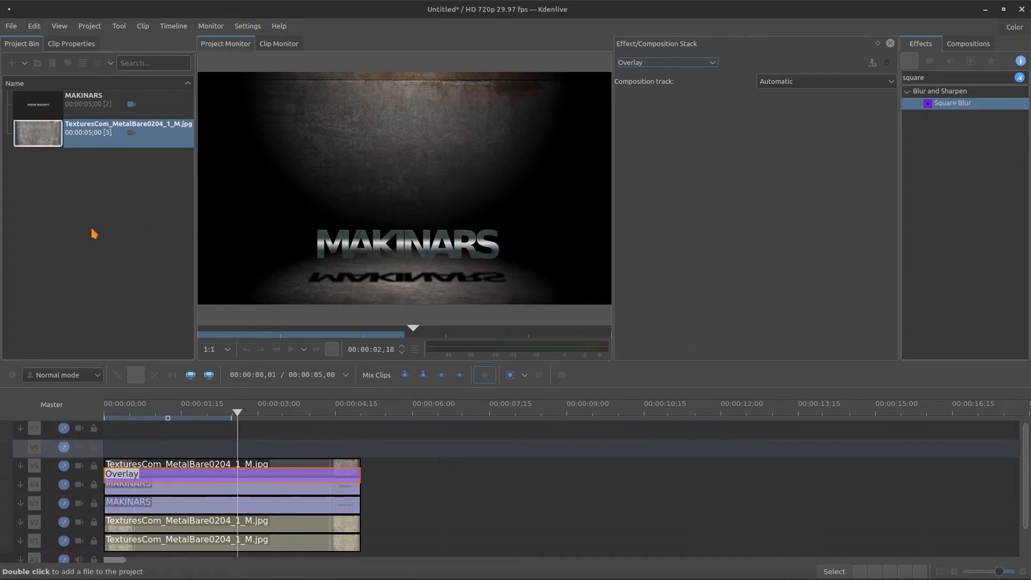
Import Lightning - 28067.mp4, place it on V4 after the existing clips at 00:00:05,06, and play it
drag(1, 220, 79, 249)
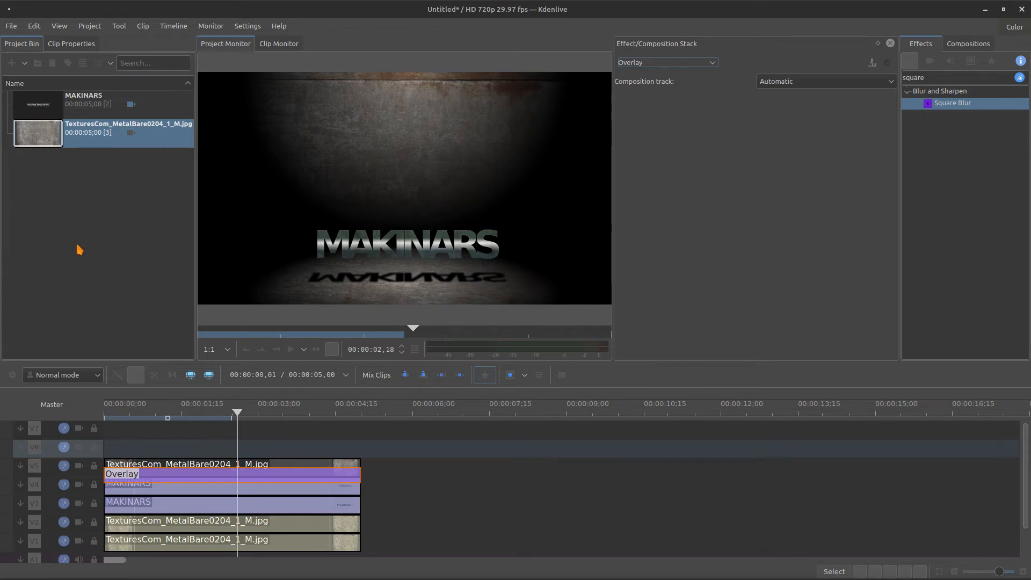
click(40, 104)
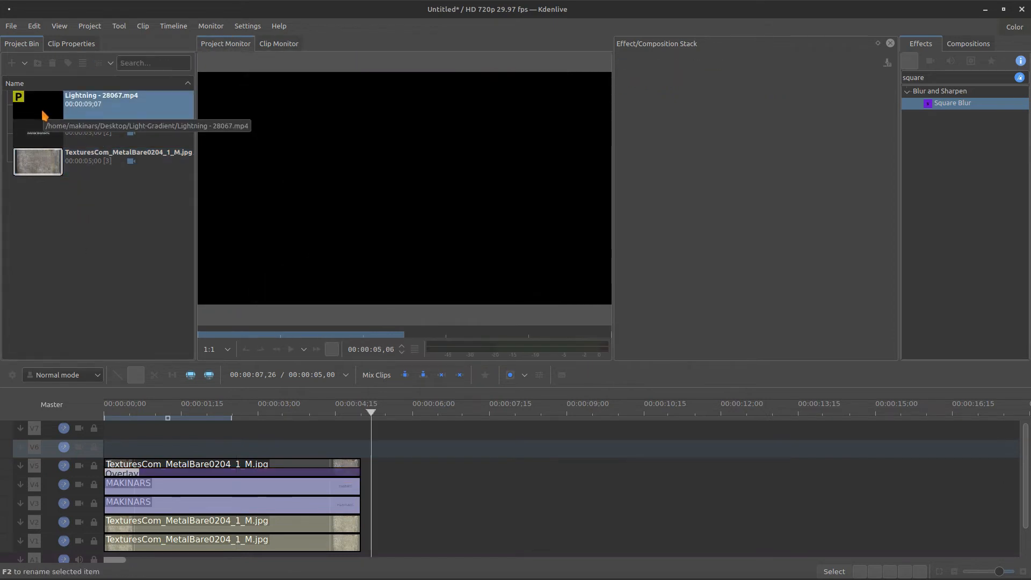
drag(40, 104, 386, 472)
key(space)
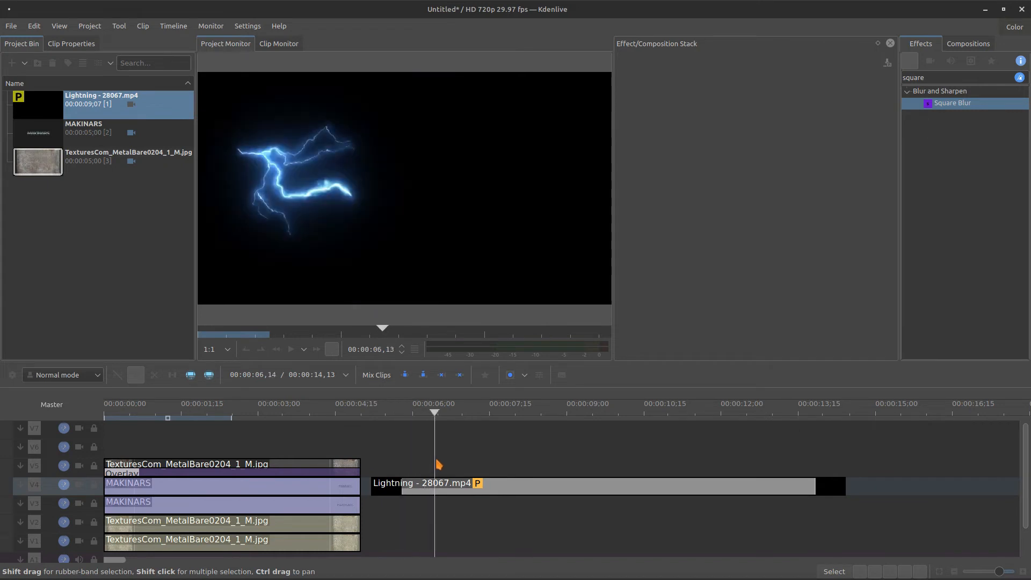
Trim the lightning clip to the part between 00:00:06,09 and 00:00:07,05, deleting the remainder
mouse_move(439, 469)
mouse_down()
mouse_move(766, 453)
mouse_move(426, 486)
mouse_move(387, 468)
mouse_move(440, 460)
mouse_move(426, 460)
mouse_up()
drag(373, 485, 428, 485)
drag(456, 489, 473, 494)
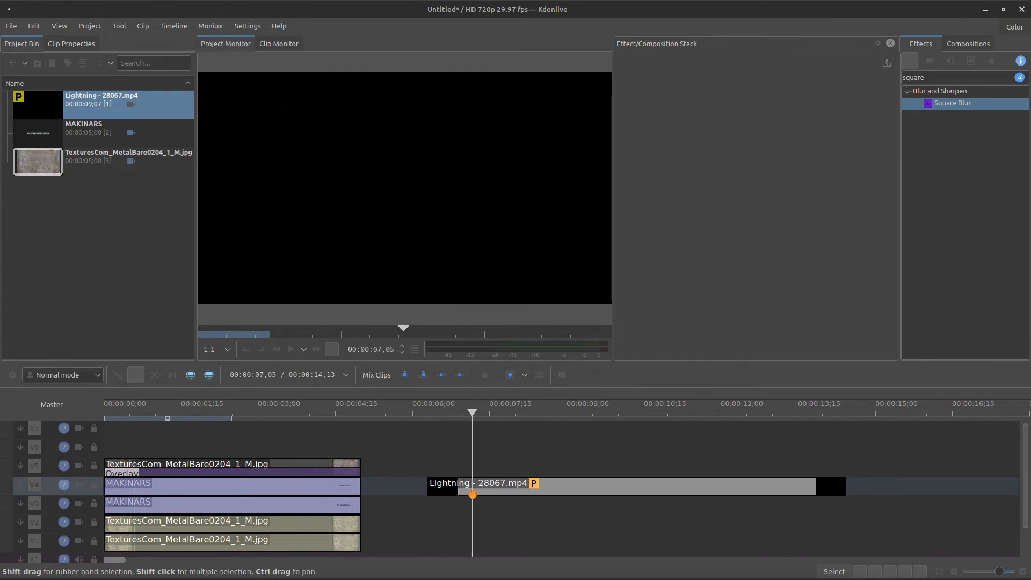
key(shift+r)
click(507, 487)
key(Delete)
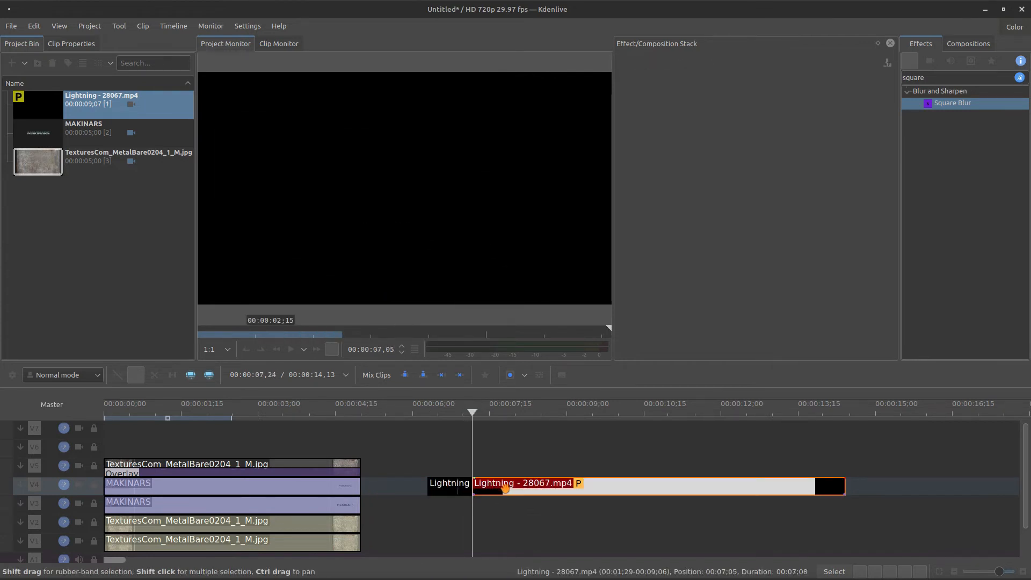
Add a Transform effect to the trimmed lightning clip with rotation -70 and size 20%
click(445, 487)
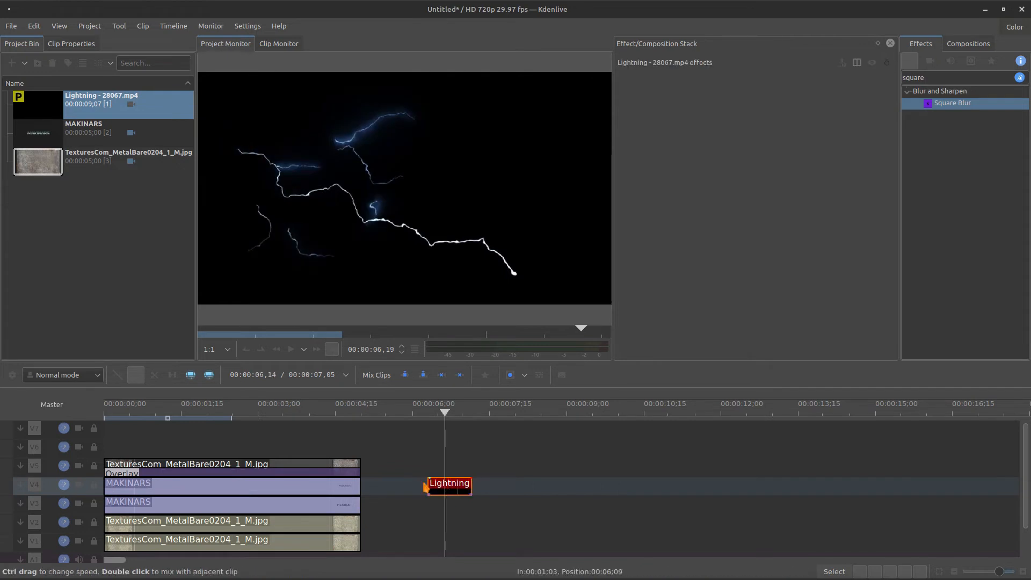
click(485, 374)
drag(479, 402, 441, 486)
click(442, 424)
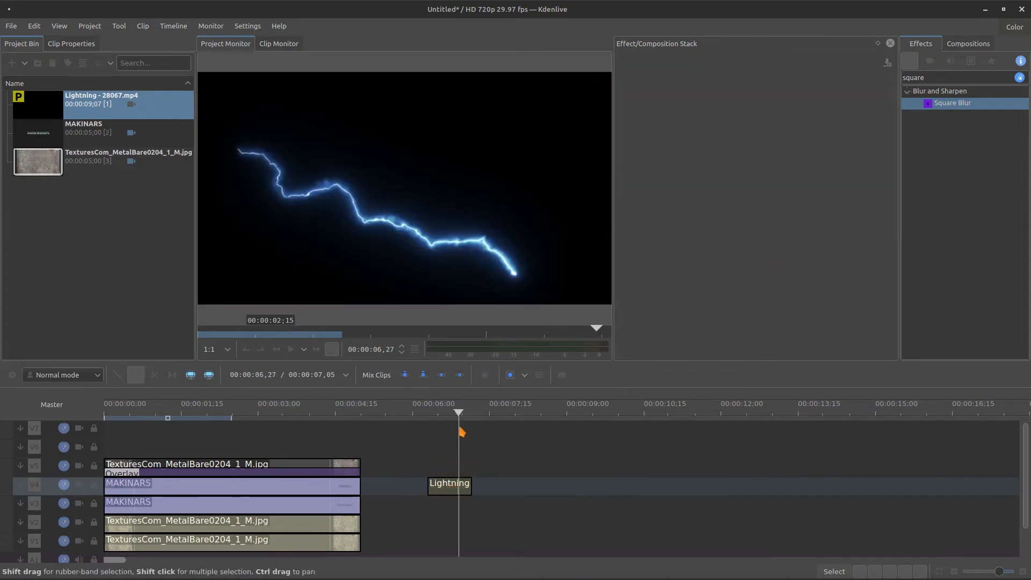
click(450, 485)
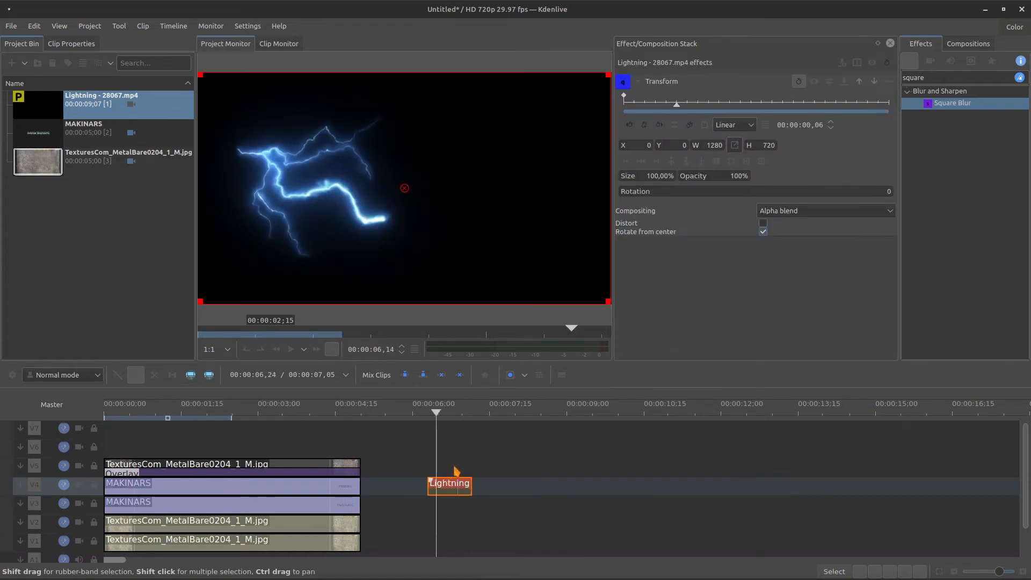
drag(656, 200, 704, 190)
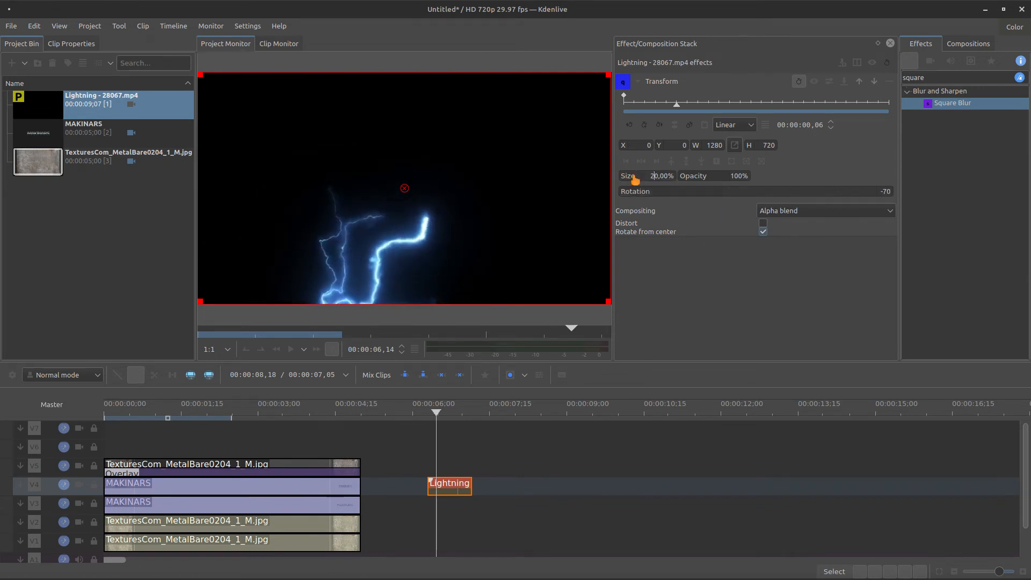
key(Return)
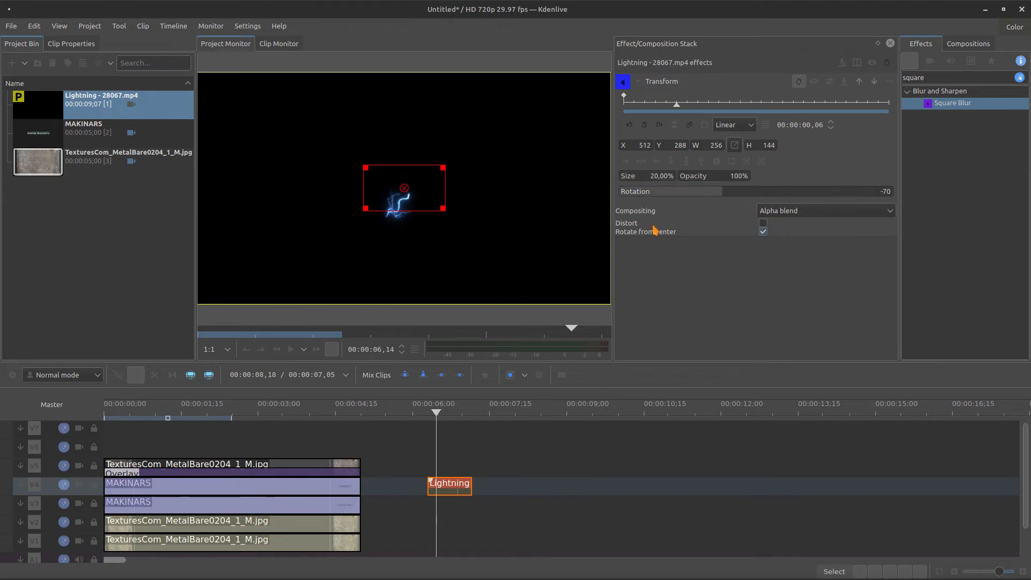
Move the lightning clip to track V6 so that it starts at 00:00:02,15, when the title lands
drag(432, 489, 328, 440)
mouse_move(243, 446)
mouse_down()
mouse_move(216, 451)
mouse_move(241, 458)
mouse_up()
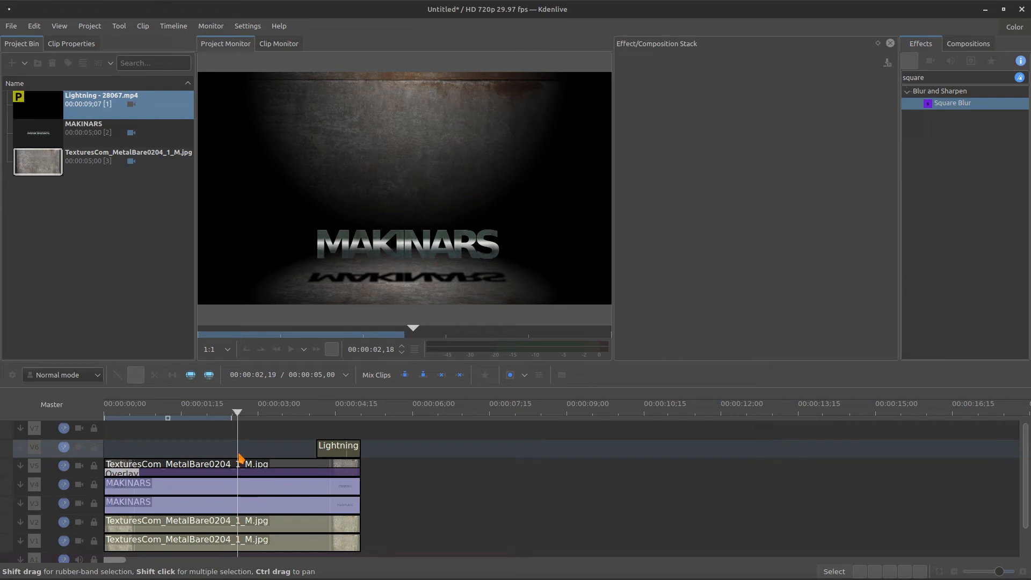
key(Left)
key(Left)
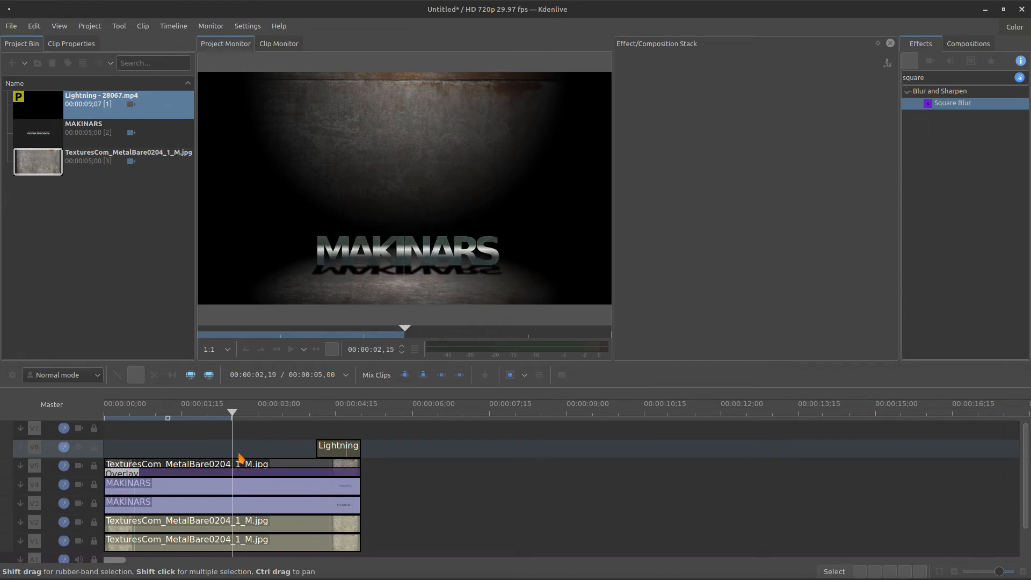
drag(332, 448, 248, 449)
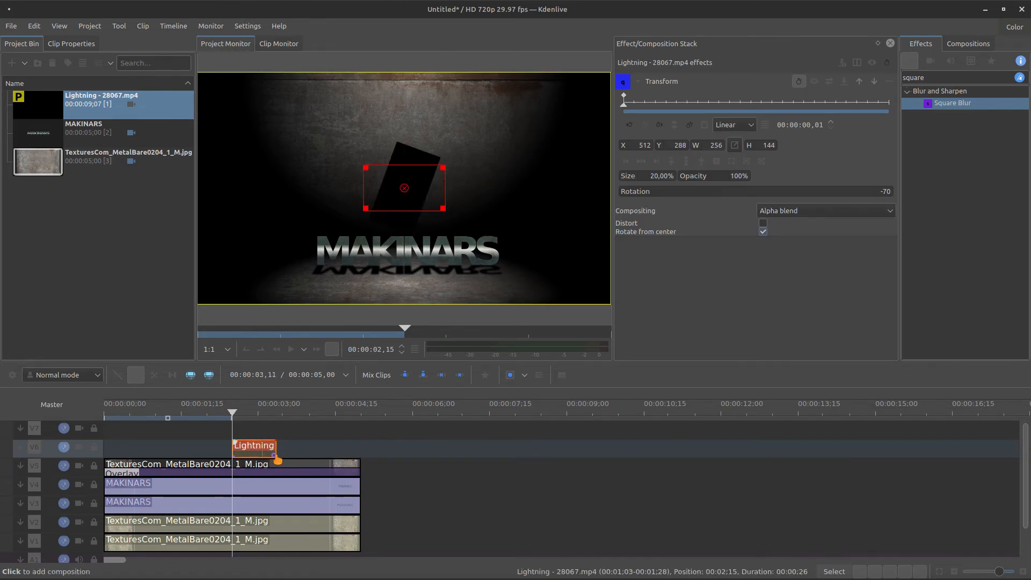
Add a composition to the lightning clip on V6, change its type to Cairo Blend and set the blend mode to Add
click(272, 455)
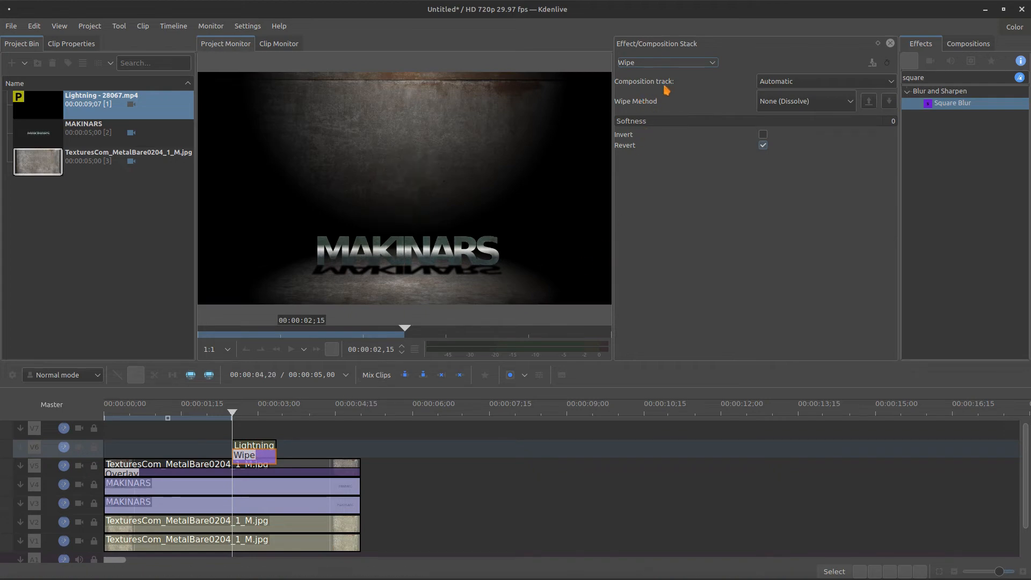
click(677, 63)
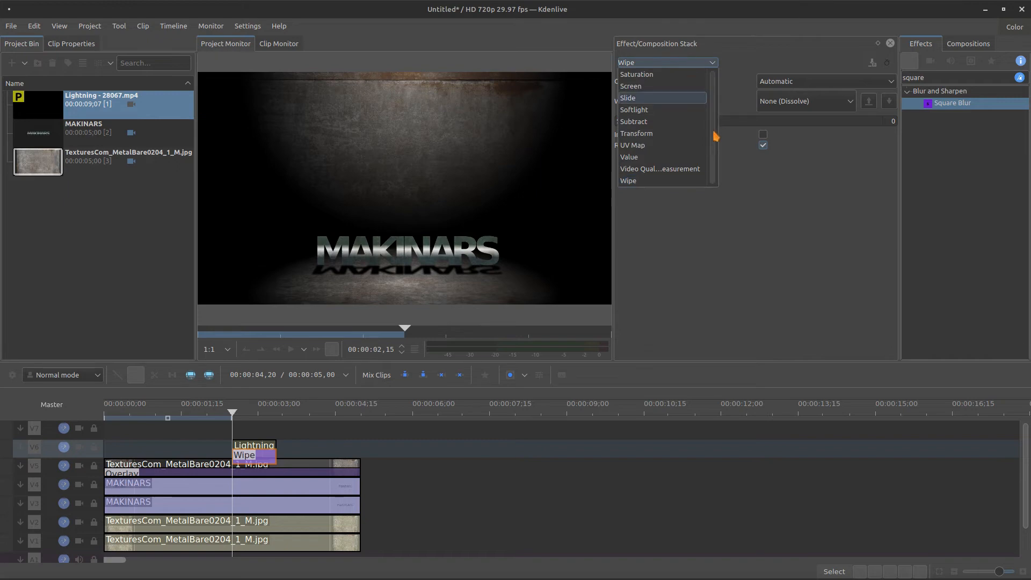
drag(714, 161, 736, 73)
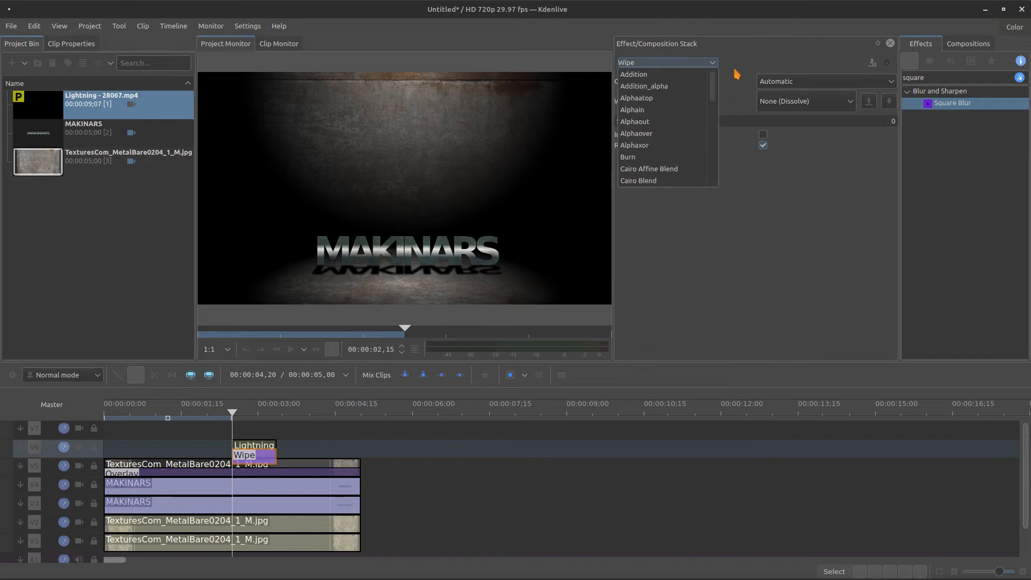
click(657, 181)
click(790, 166)
click(785, 189)
Set the composition track of the lightning clip's Cairo Blend to V2
click(238, 443)
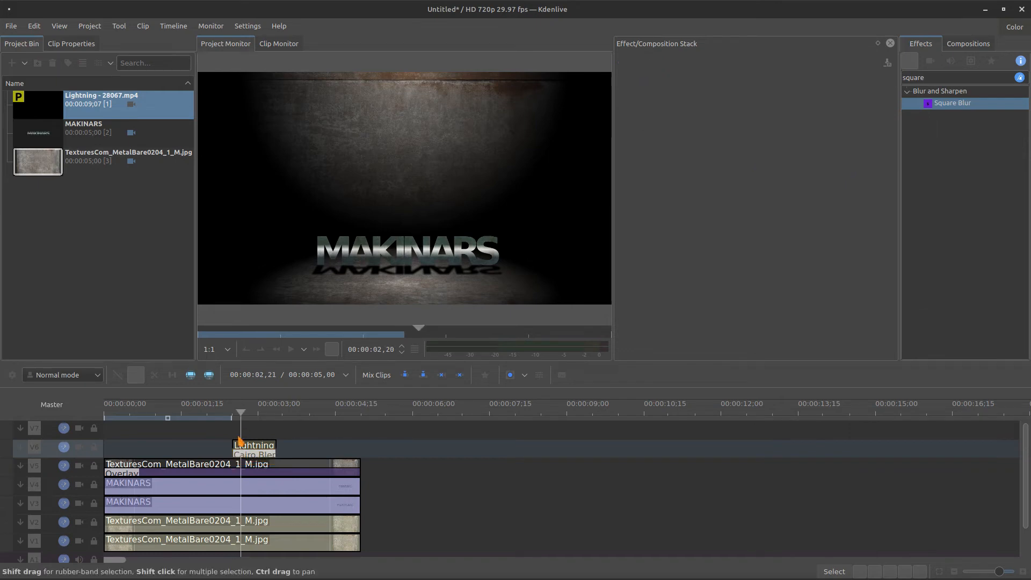
click(251, 455)
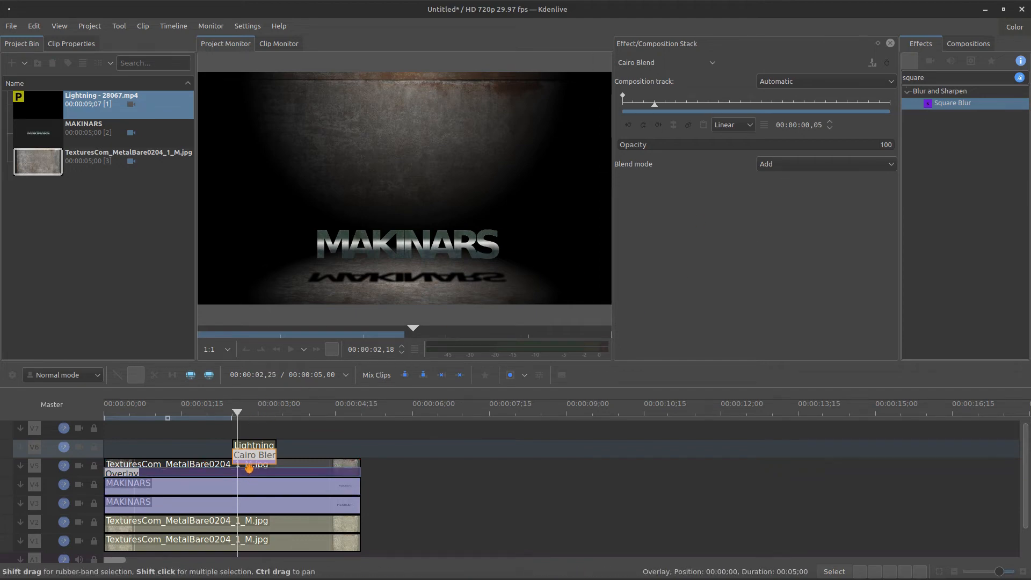
click(790, 81)
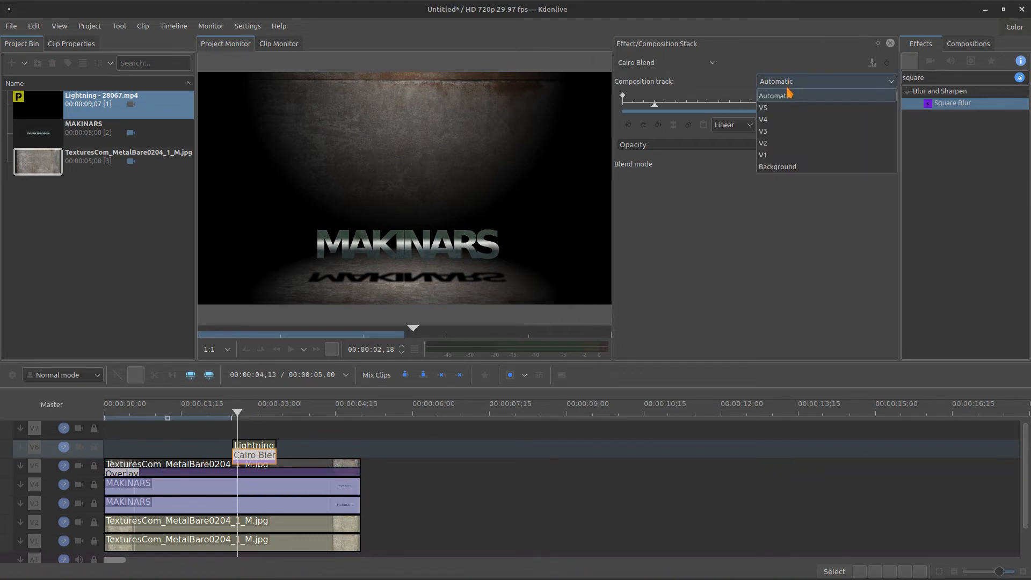
click(770, 143)
Move the lightning in the frame to the lower end of the title's final S, at about X 847, Y 459
click(236, 446)
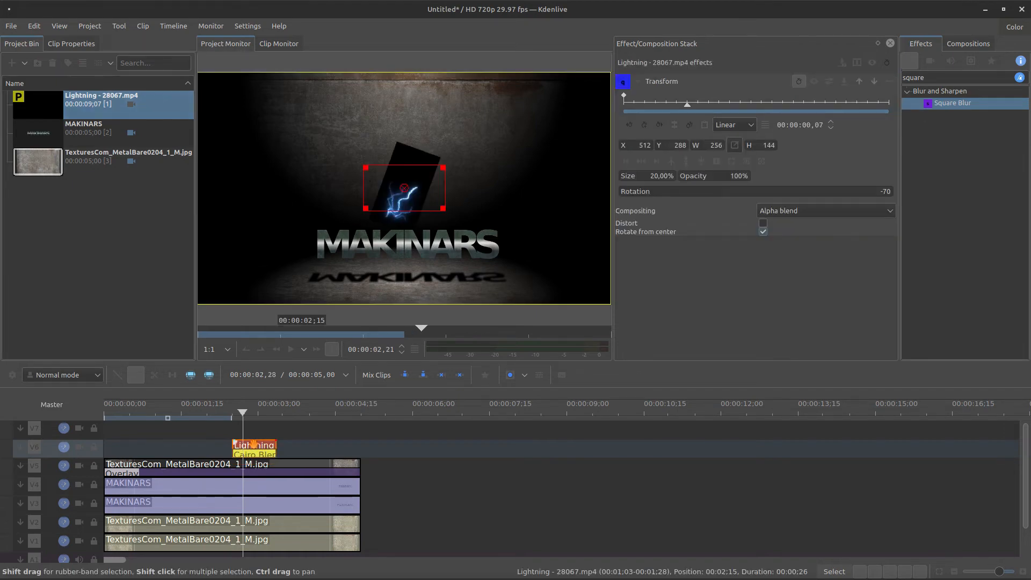
drag(405, 191, 408, 147)
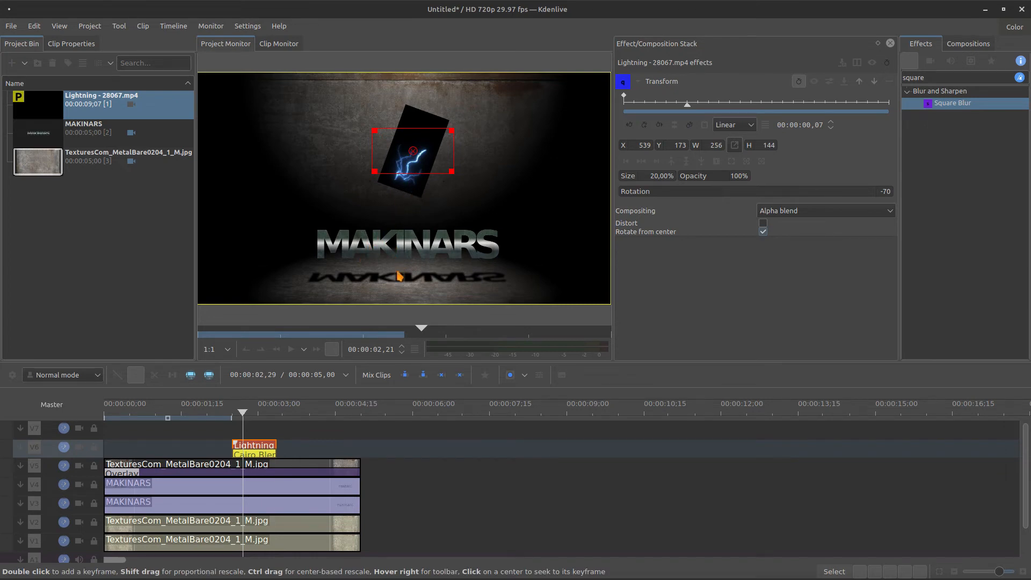
drag(412, 150, 514, 244)
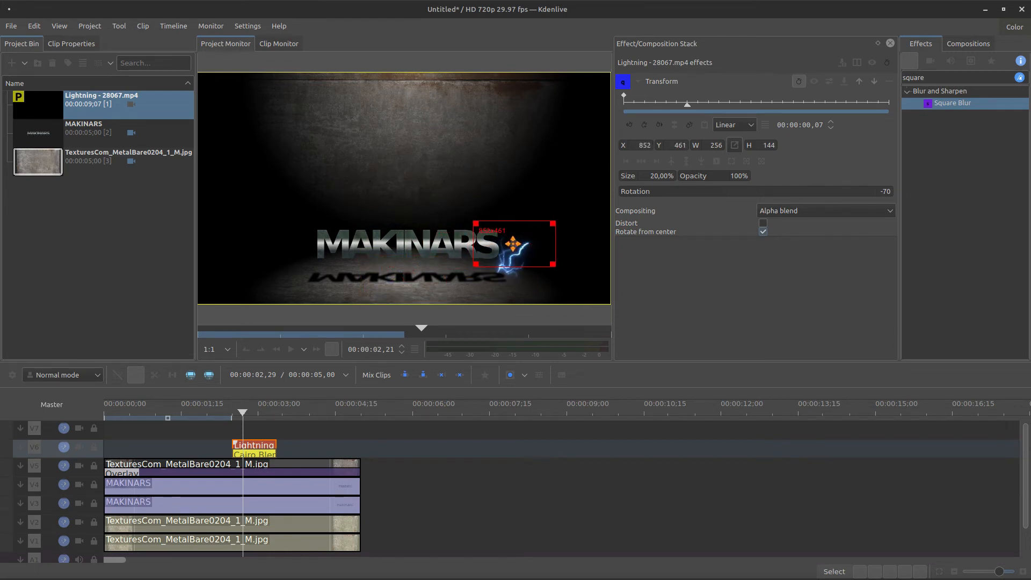
click(236, 433)
click(239, 435)
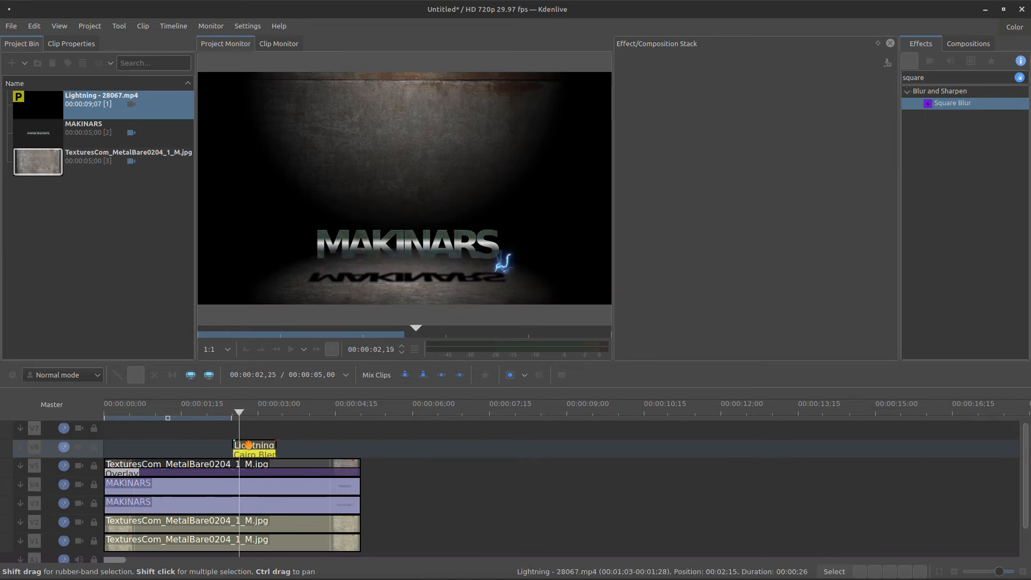
Trim two frames from the start of the lightning clip so it begins at 00:00:02,17
key(Left)
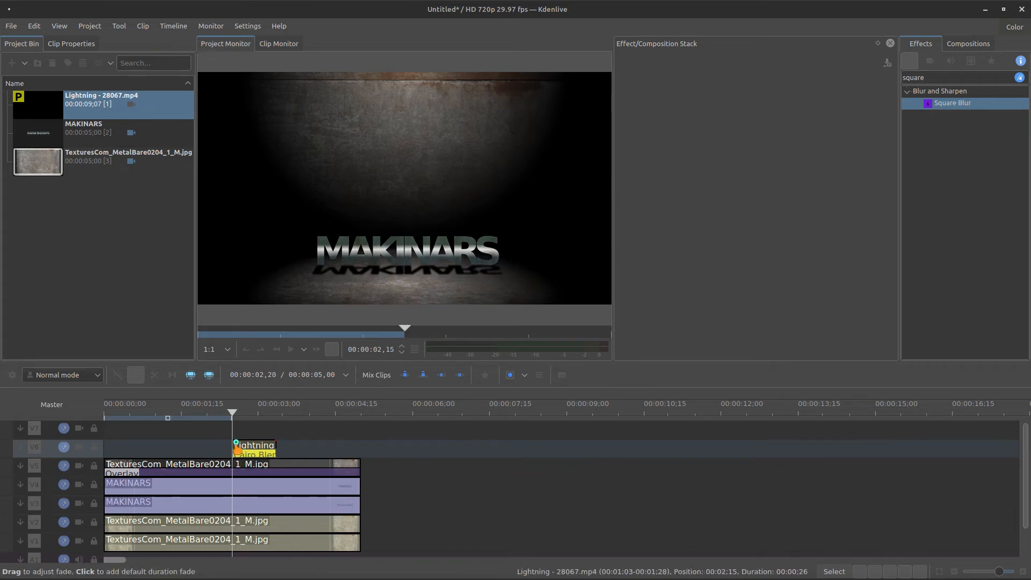
click(1022, 572)
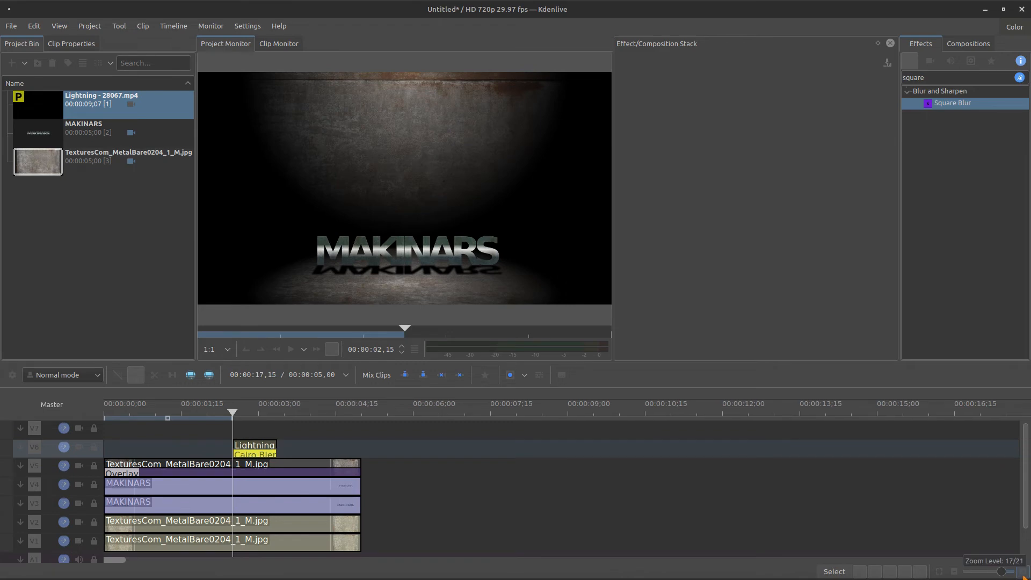
click(1023, 573)
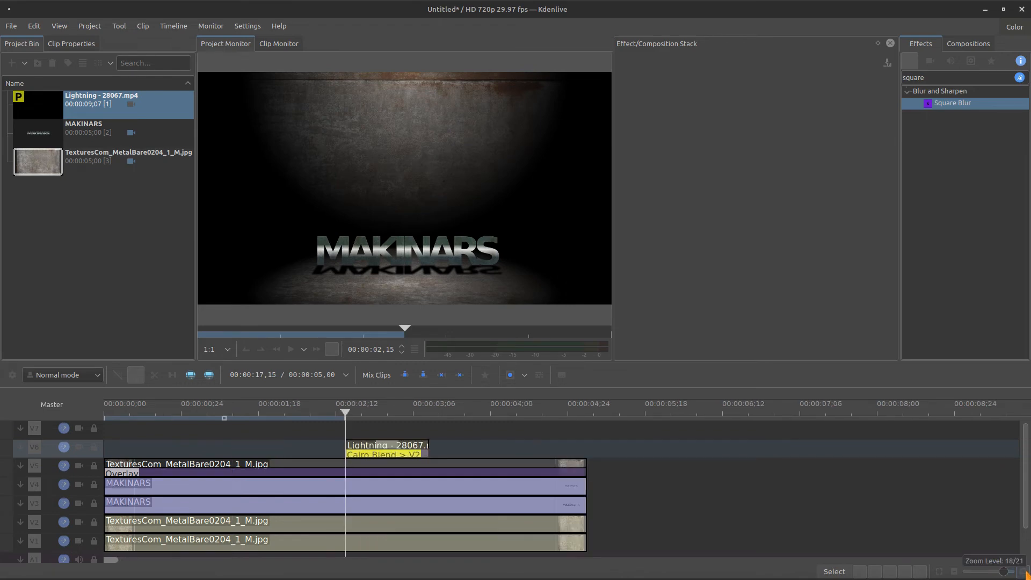
click(1023, 573)
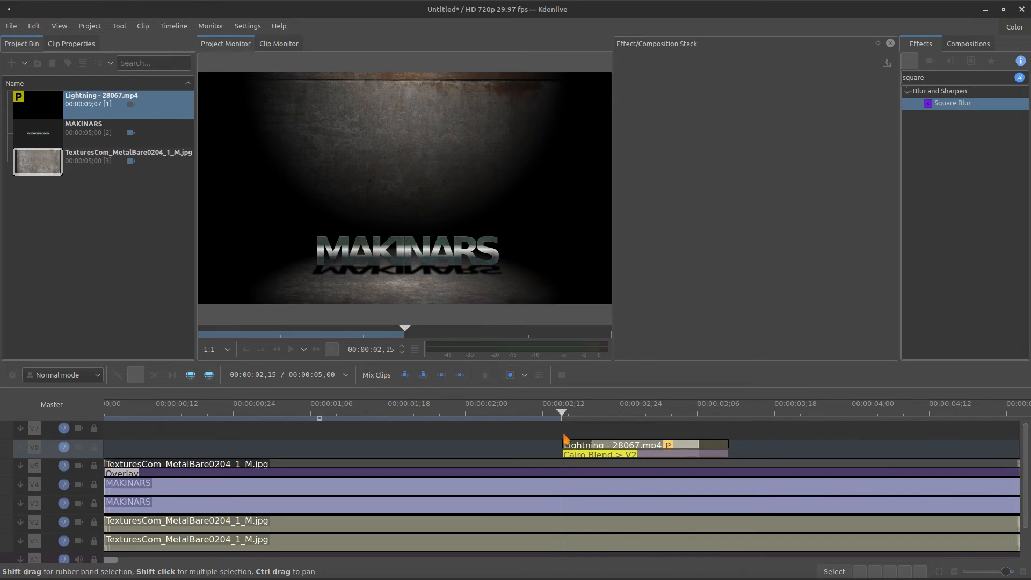
drag(569, 432, 579, 437)
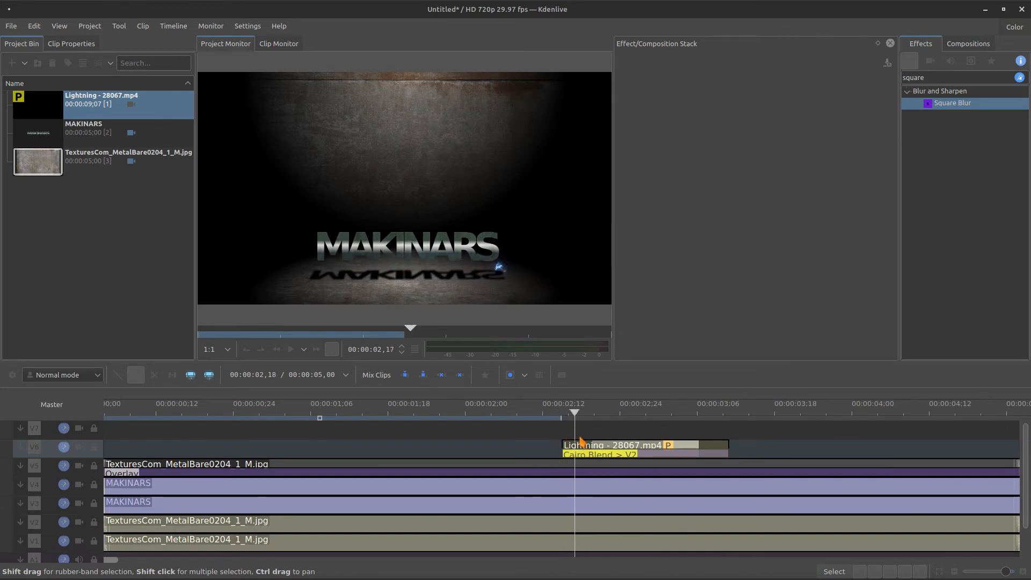
drag(575, 439, 588, 444)
Move the trimmed lightning clip back so that it starts at 00:00:02,15
key(Left)
key(Left)
key(Left)
key(Left)
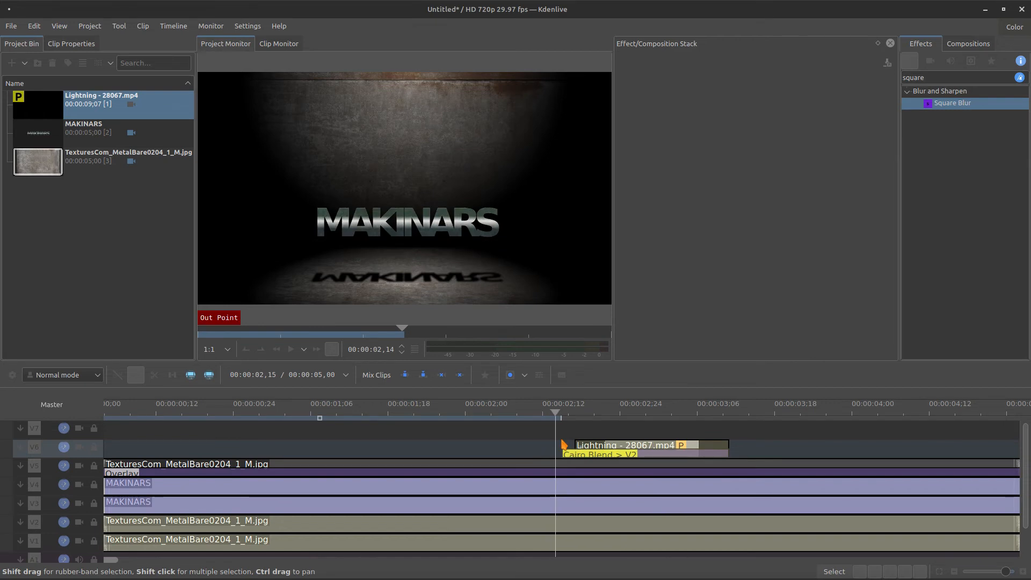
key(Right)
key(Right)
drag(574, 441, 560, 441)
Shorten the Cairo Blend composition to the end of the lightning clip and preview the impact
click(578, 454)
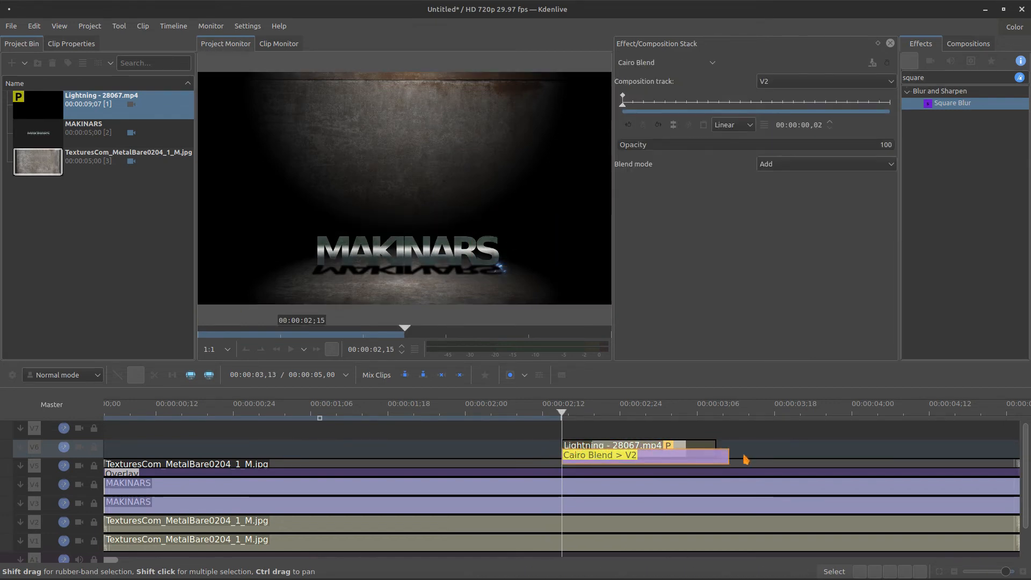
drag(729, 456, 715, 456)
click(556, 429)
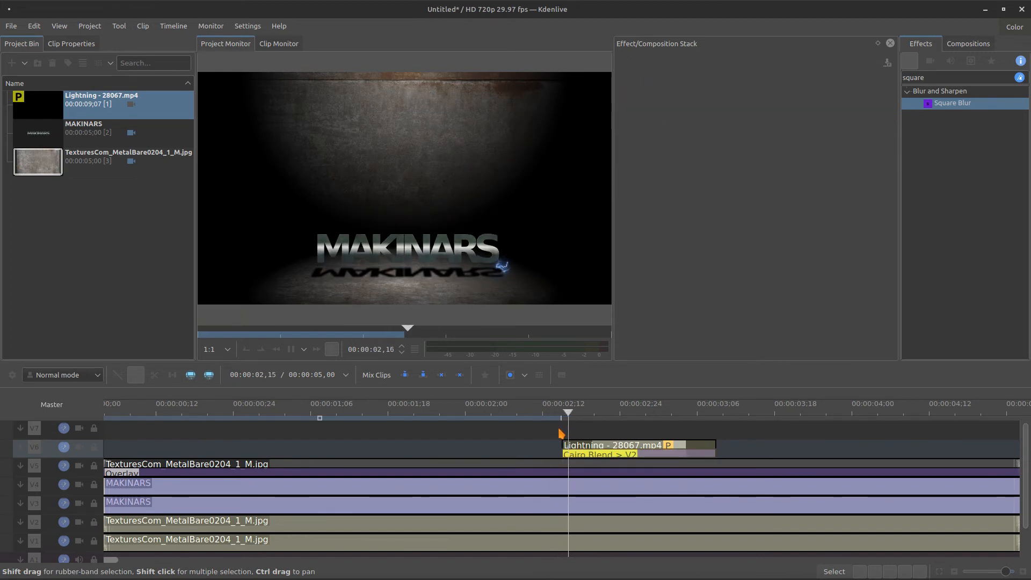
key(space)
key(Left)
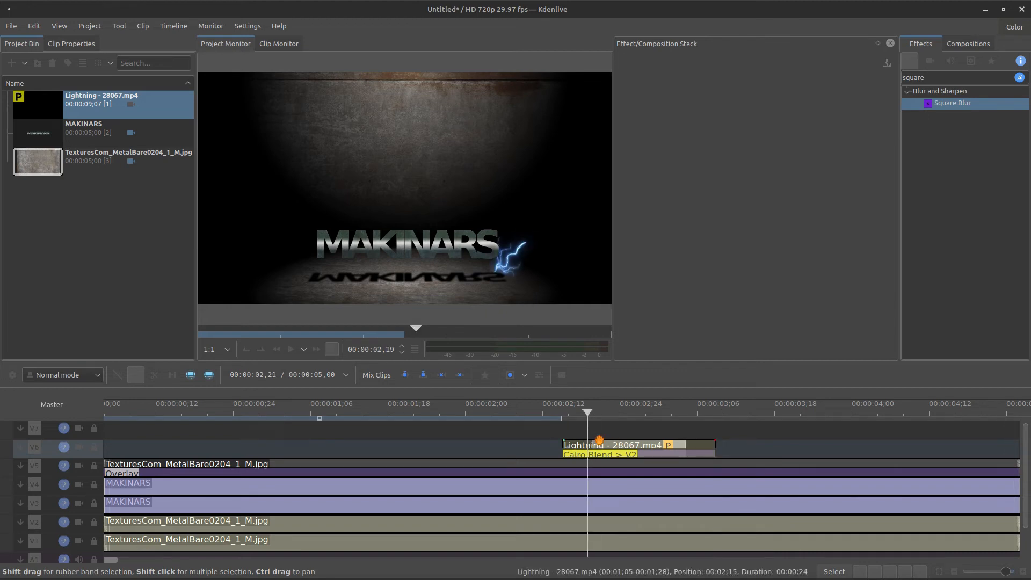
Change the speed of the lightning clip on V6 to 200%
click(596, 442)
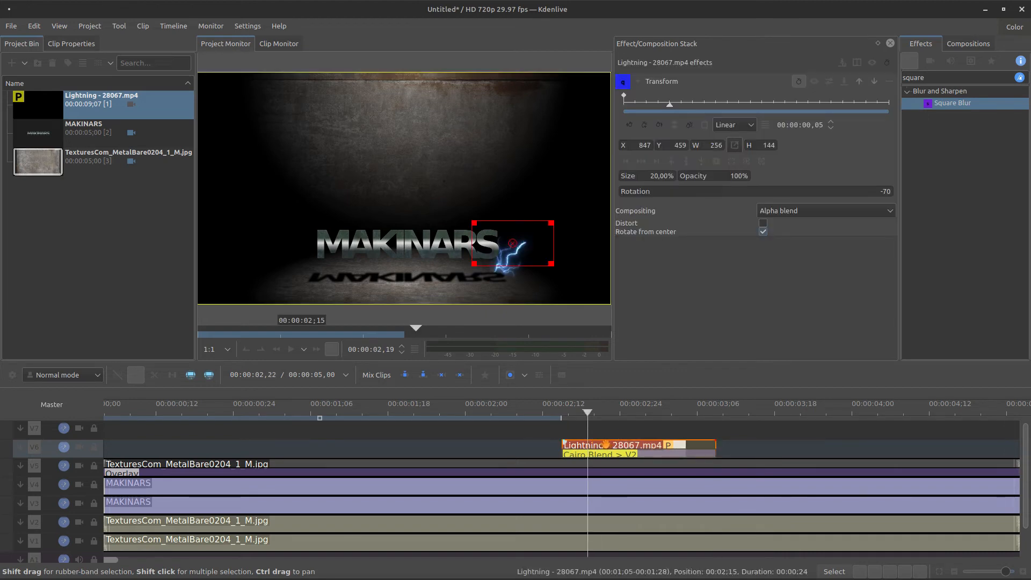
right_click(606, 444)
click(680, 360)
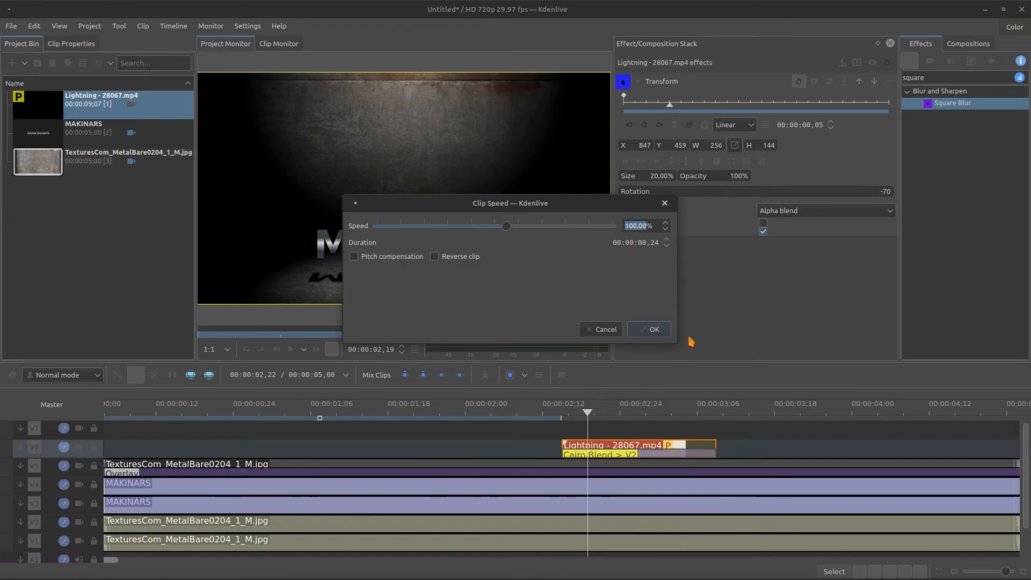
text(200)
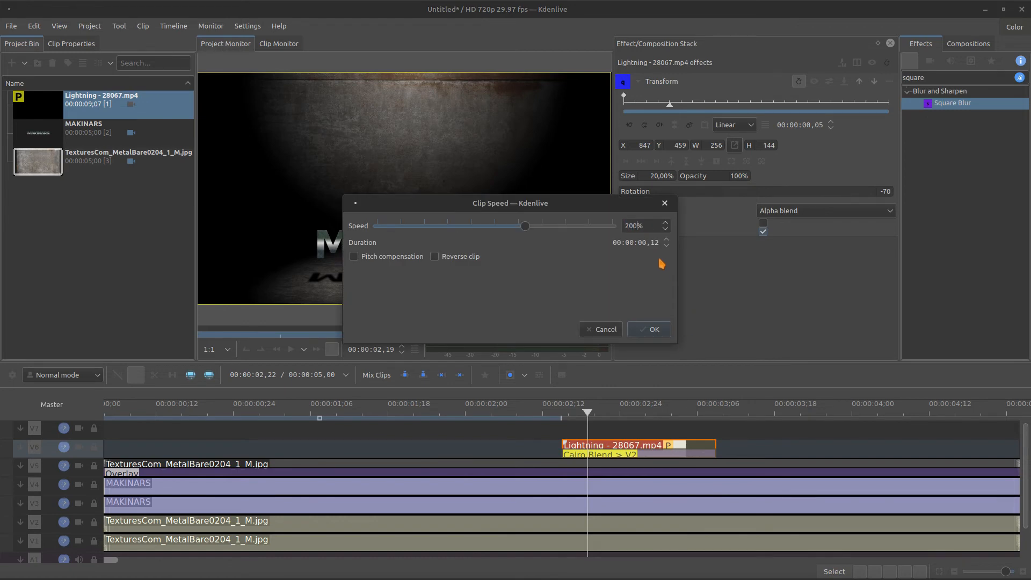
click(653, 329)
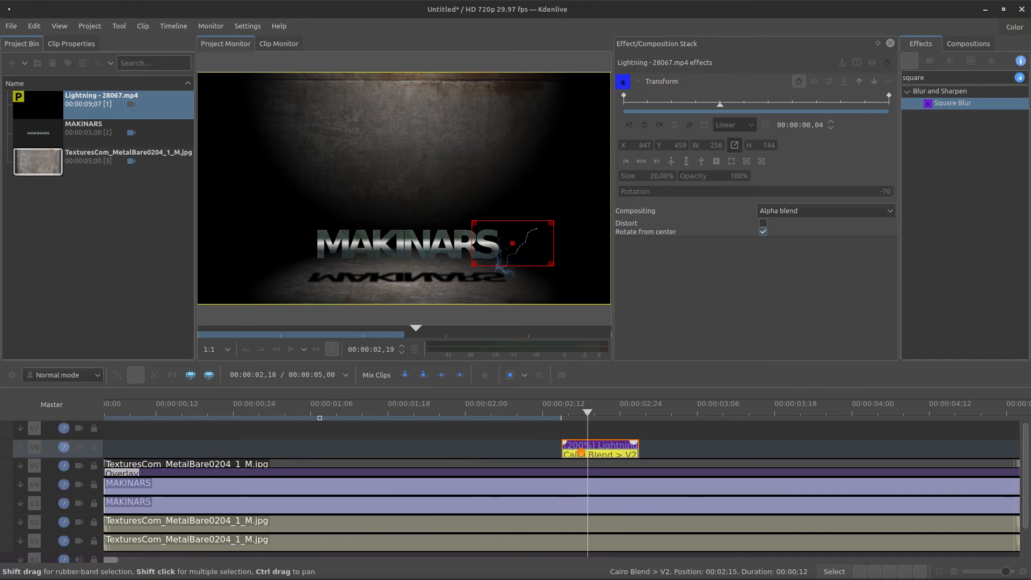
Copy the lightning clip with its composition, paste it on V7 and align it to start at 00:00:02,15
drag(607, 454, 607, 456)
right_click(616, 444)
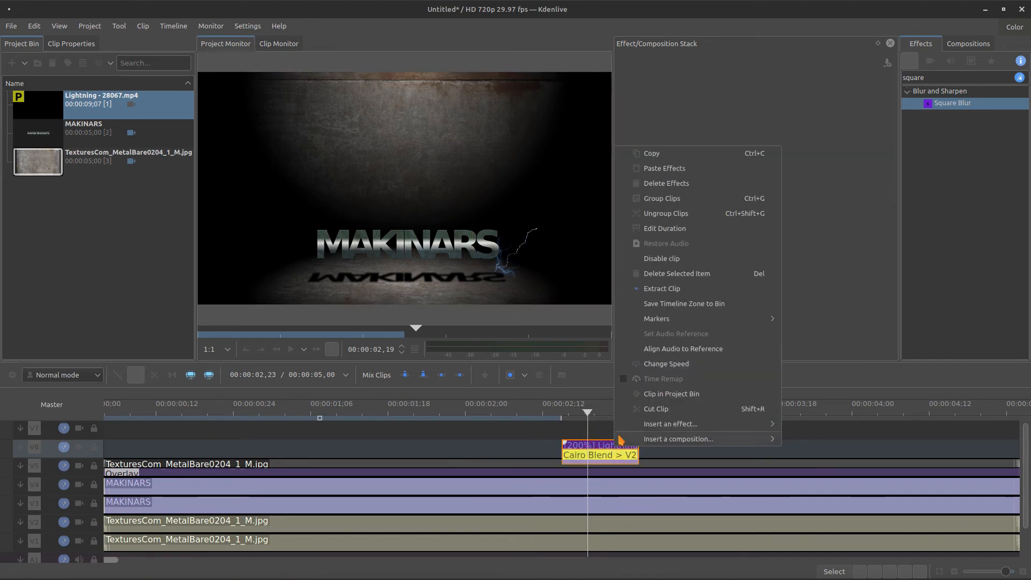
click(656, 156)
right_click(702, 423)
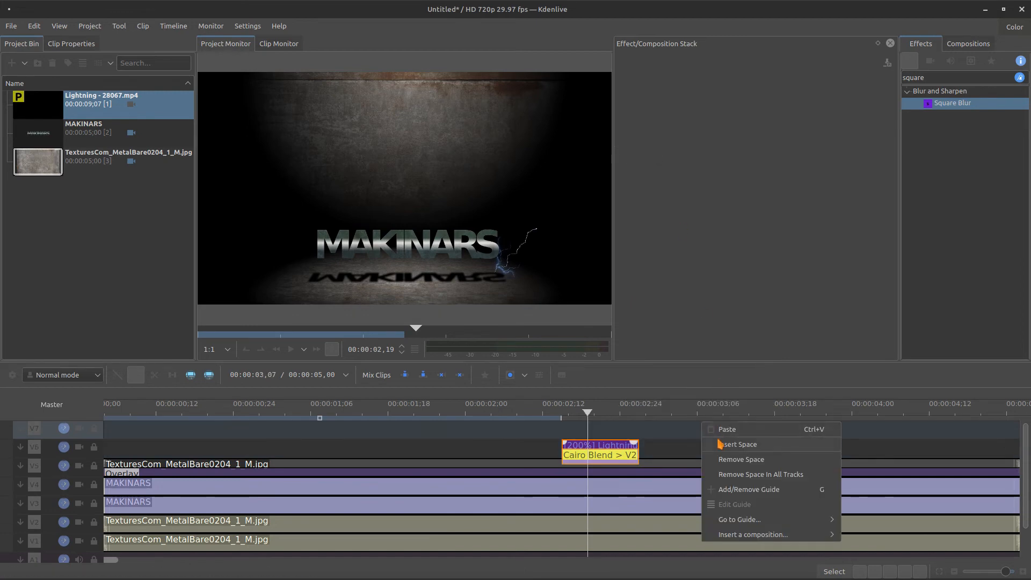
click(710, 429)
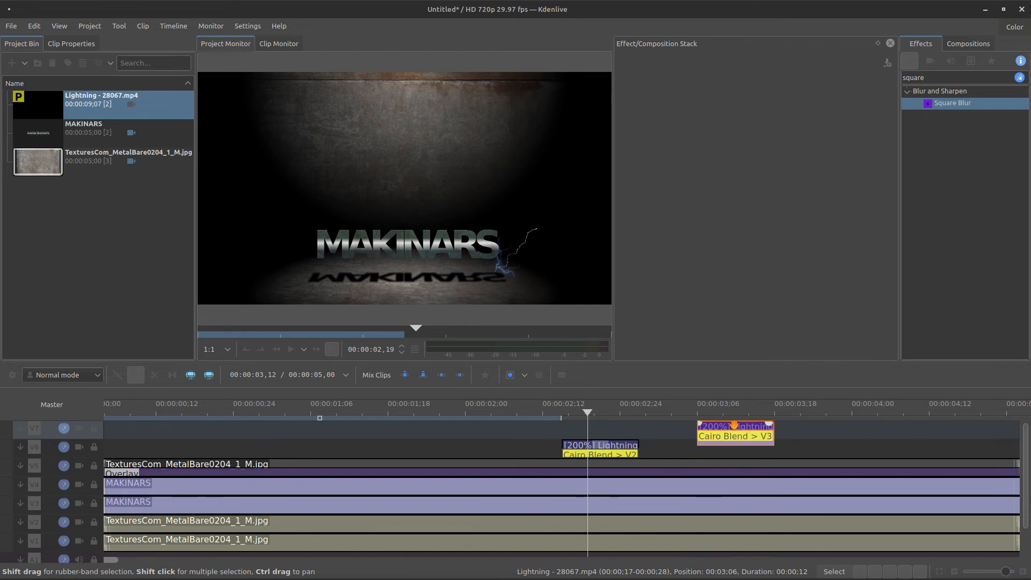
drag(734, 425, 599, 436)
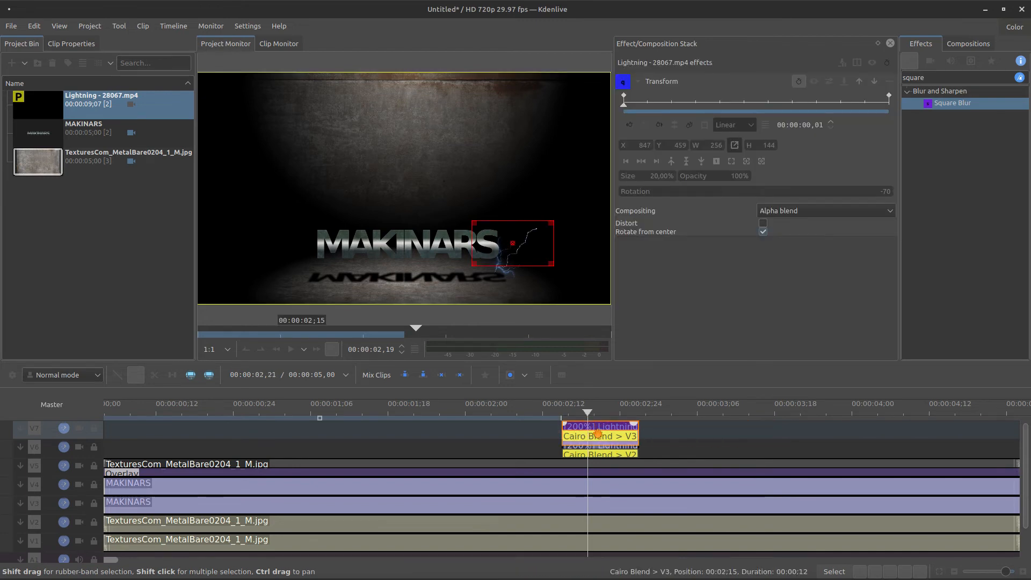
Delete the end keyframe of the V7 lightning copy's Transform effect and move the lightning horizontally to the middle of the title
click(599, 437)
key(Right)
key(Right)
click(591, 427)
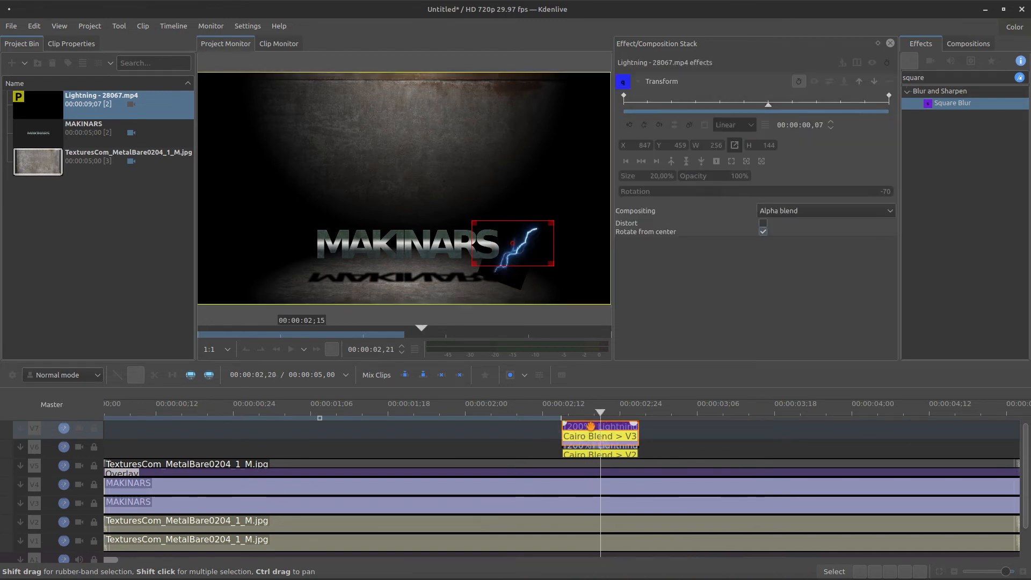
drag(689, 101, 624, 105)
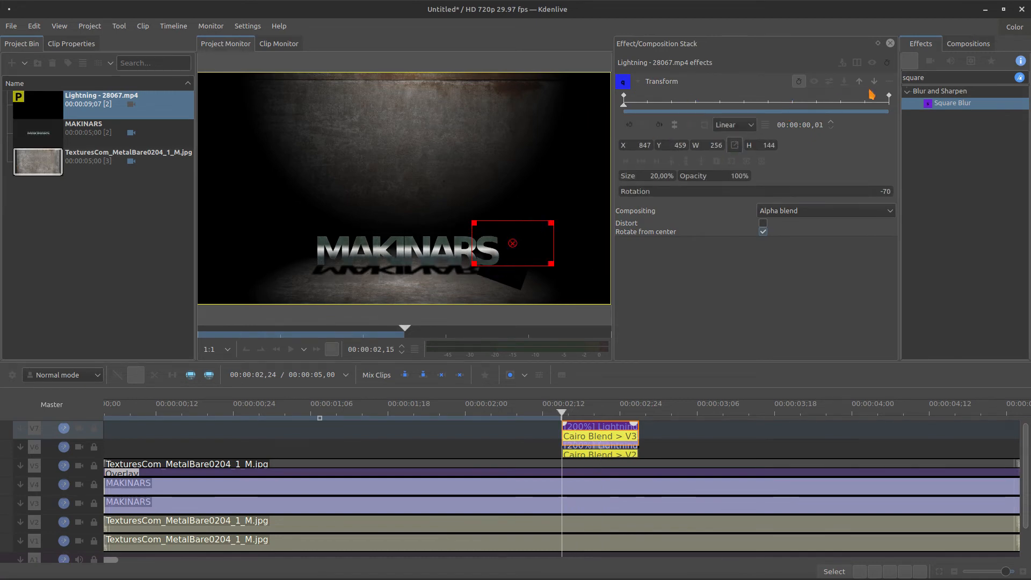
click(890, 100)
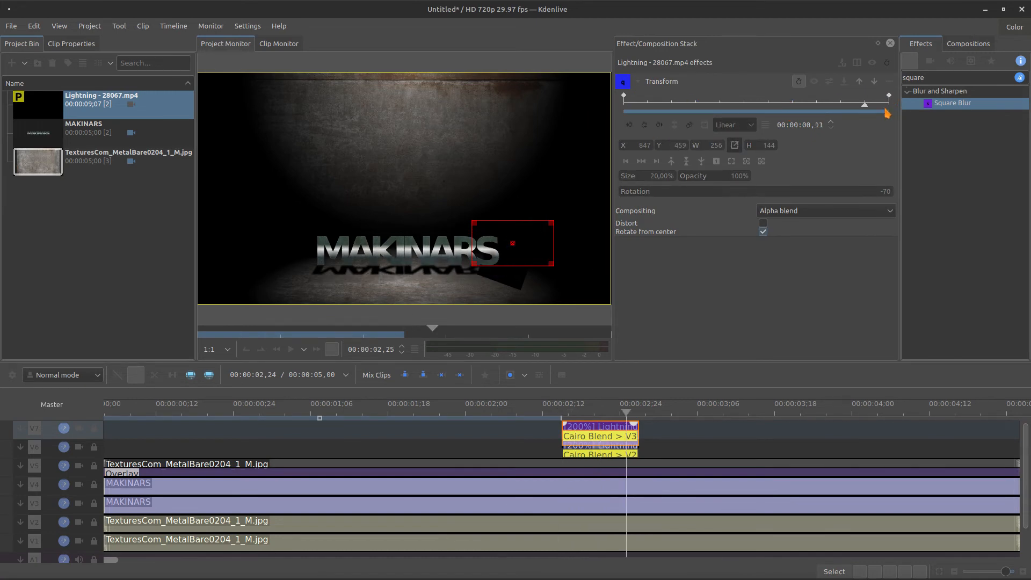
click(644, 126)
drag(865, 107, 898, 102)
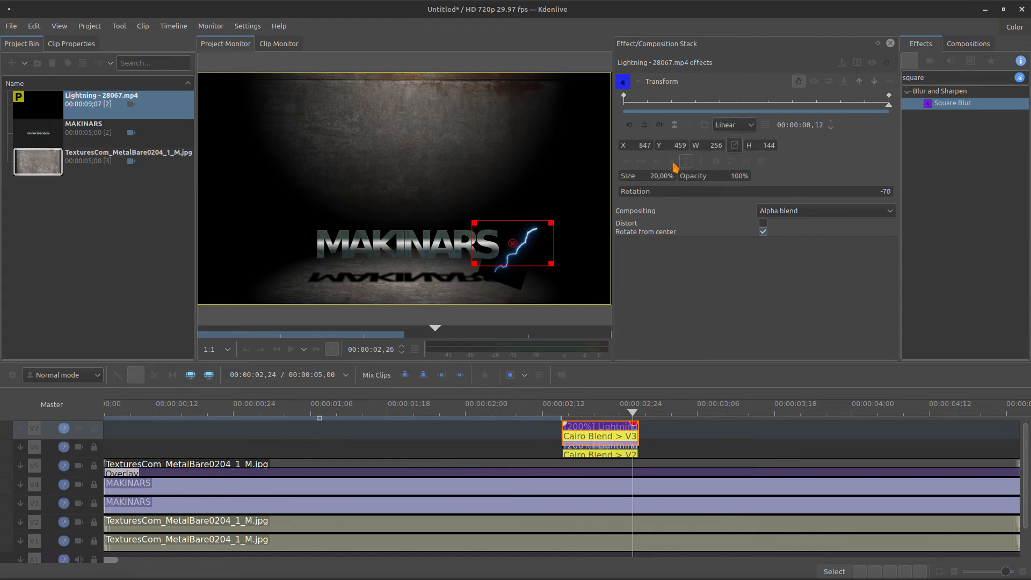
click(643, 160)
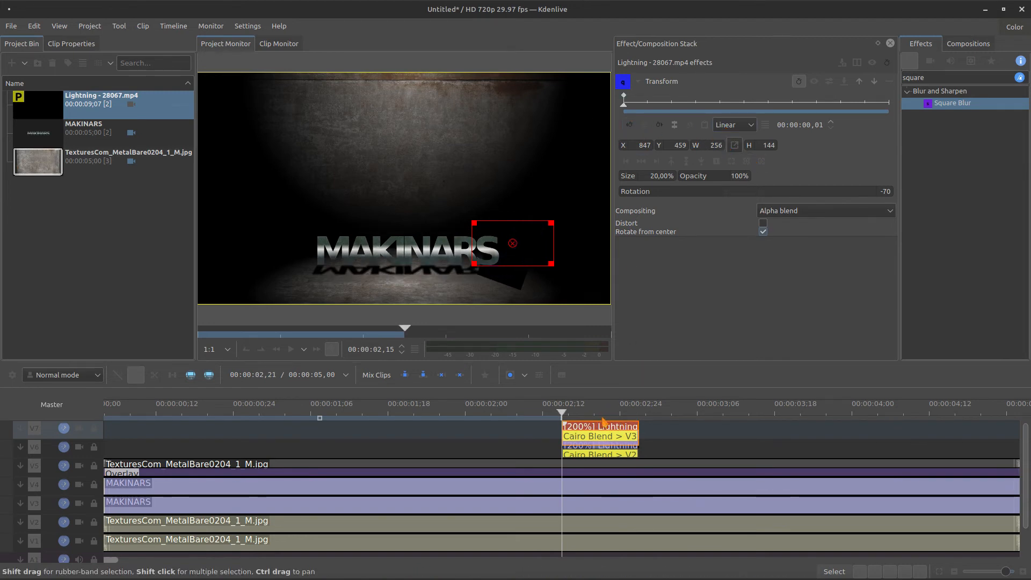
drag(623, 146, 409, 178)
Set the composition track of the V7 lightning copy's Cairo Blend to V2 and check the frames after impact
click(628, 440)
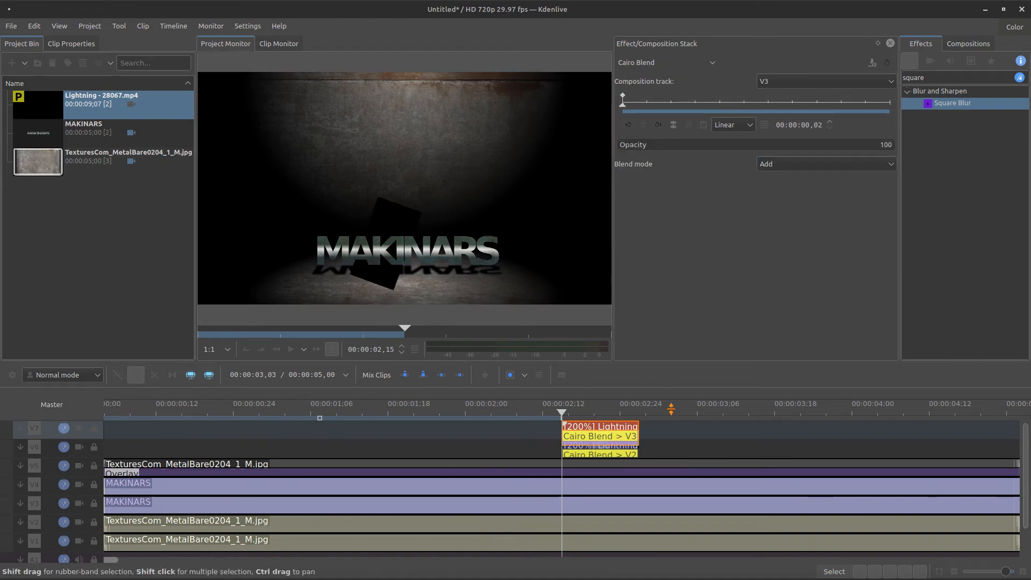
click(781, 82)
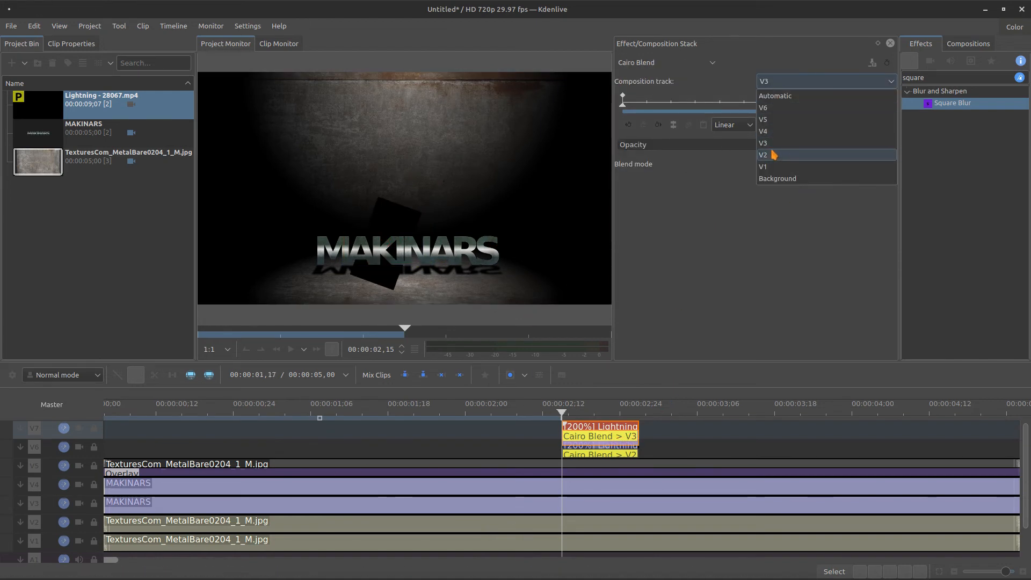
click(769, 155)
click(569, 414)
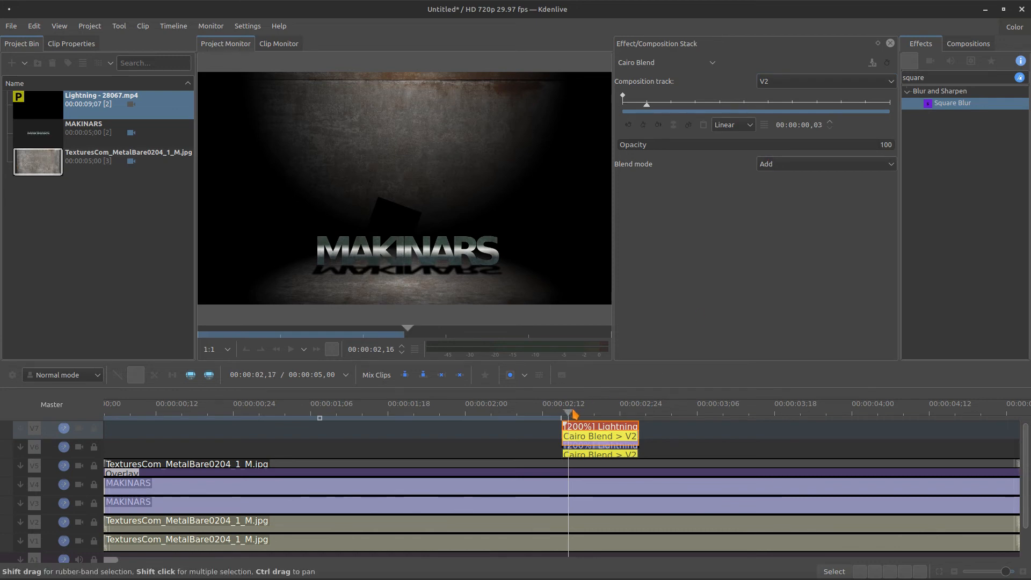
Rotate the V7 lightning clip to -136 and move it to X 170, Y 459, beside the title's left edge
click(575, 429)
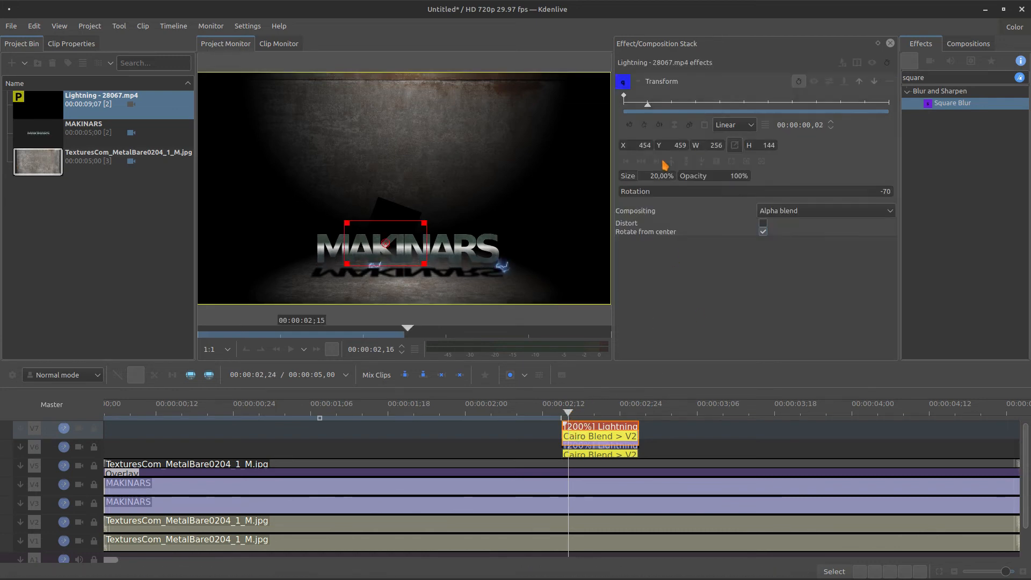
mouse_move(648, 108)
mouse_down()
mouse_move(625, 107)
mouse_move(667, 111)
mouse_up()
drag(649, 143, 518, 162)
drag(720, 195, 685, 196)
drag(625, 147, 556, 163)
drag(282, 246, 302, 275)
key(Right)
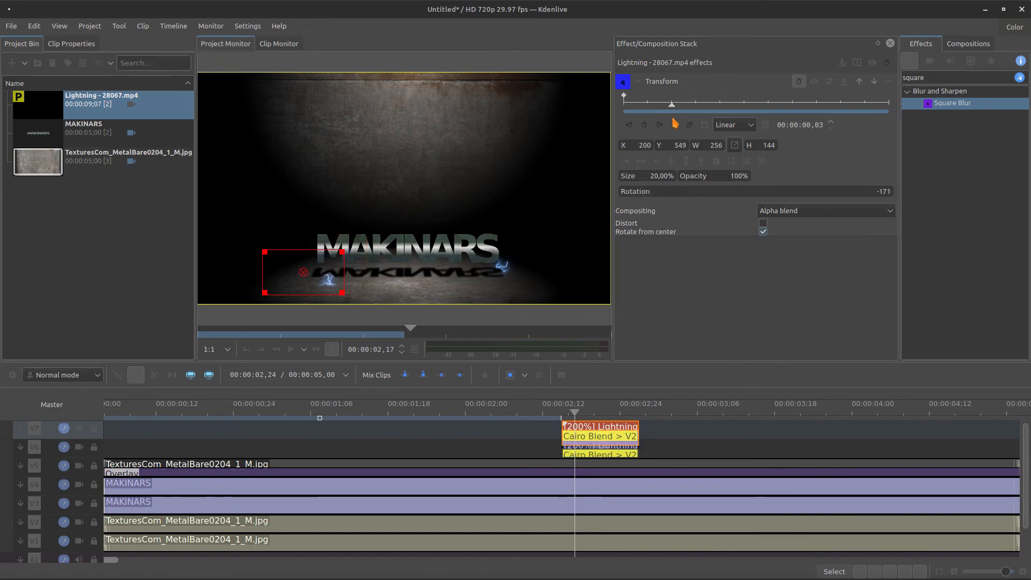
drag(306, 274, 299, 251)
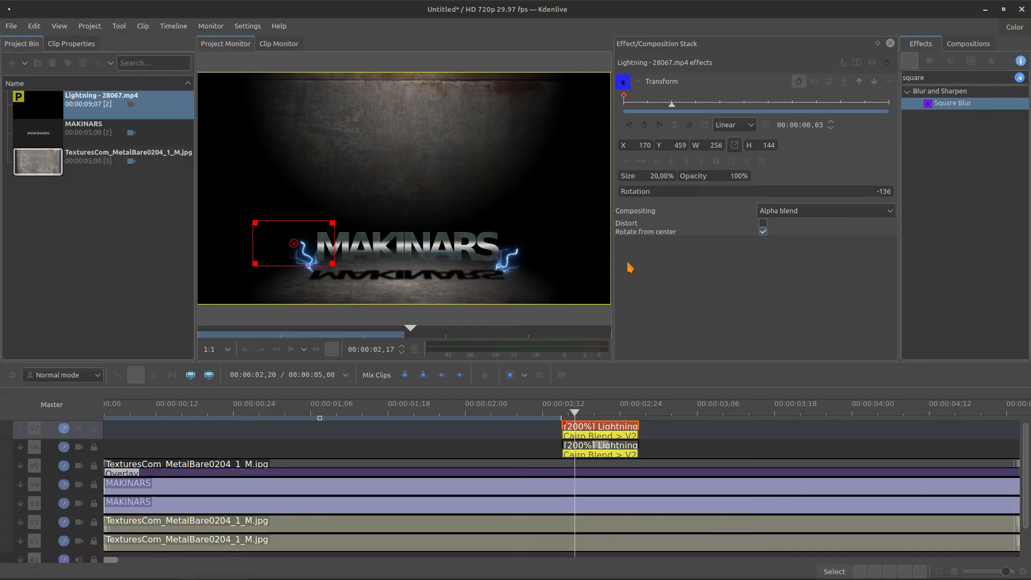
Import the ca-pads WAV and metal-impact AIFF sound files into the project bin
drag(1006, 571, 1003, 576)
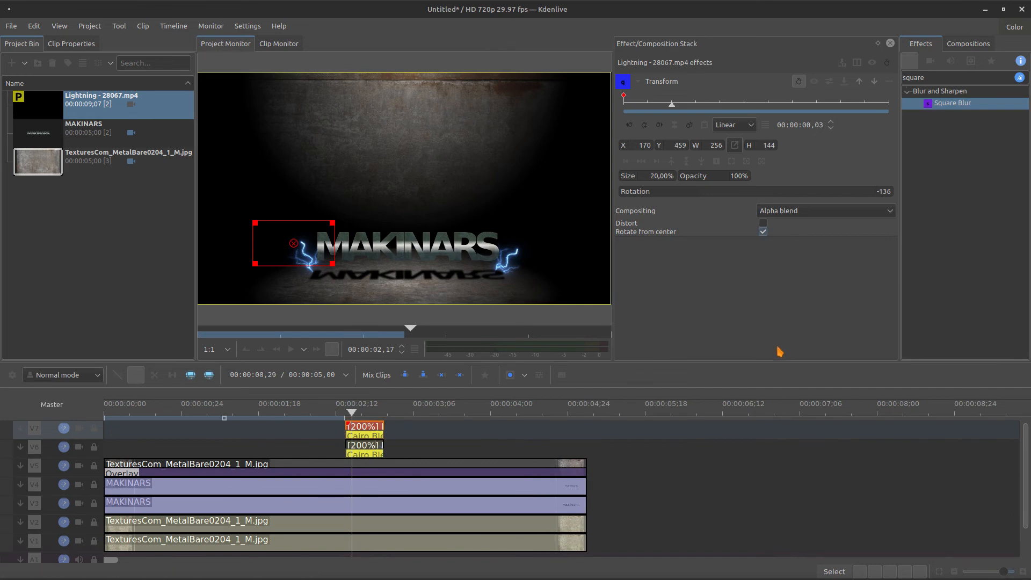
drag(767, 359, 776, 327)
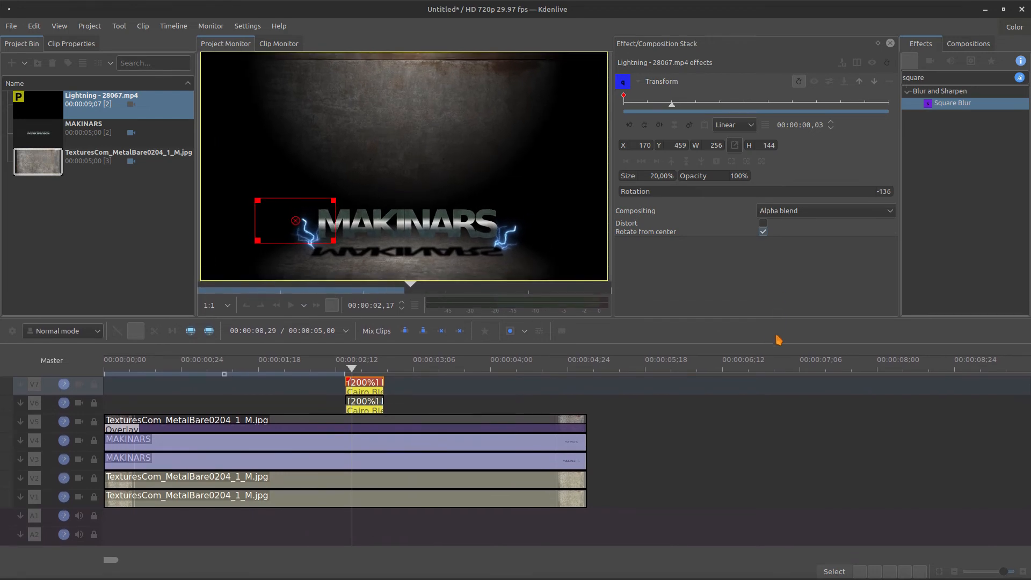
drag(246, 404, 56, 421)
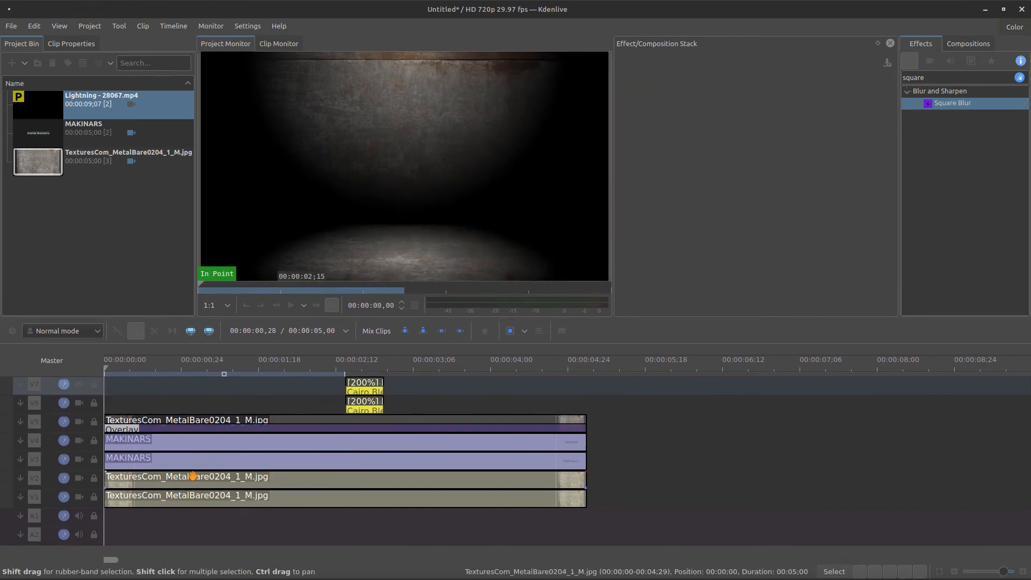
drag(132, 410, 102, 440)
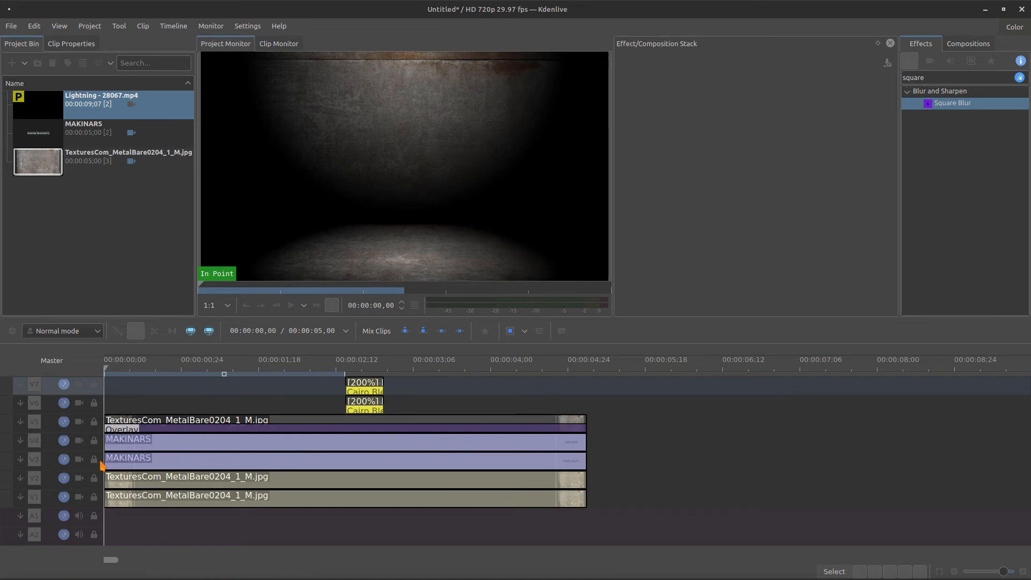
drag(2, 235, 46, 257)
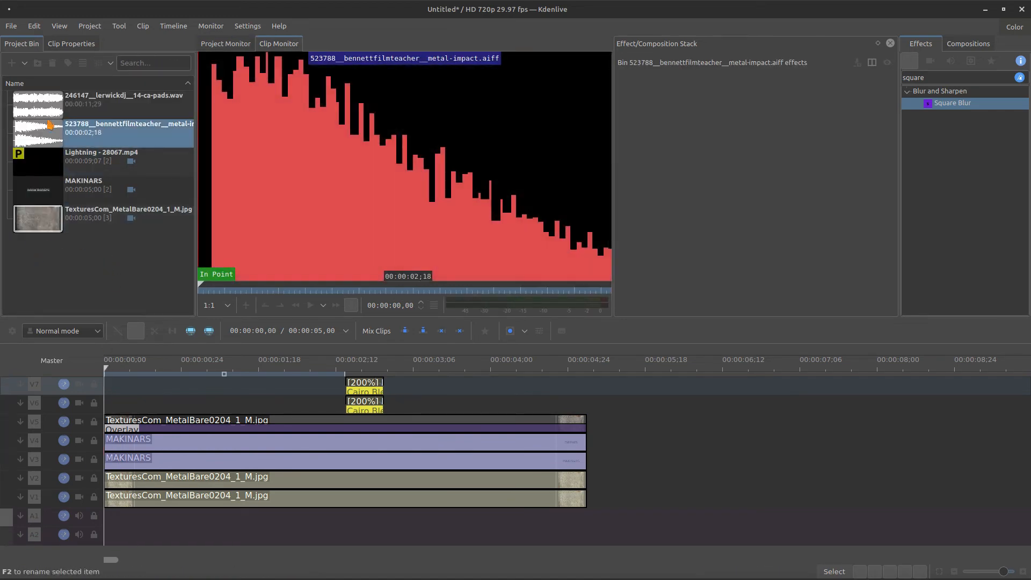
Create a bin folder named audio and move both sound files into it
click(38, 63)
text(s)
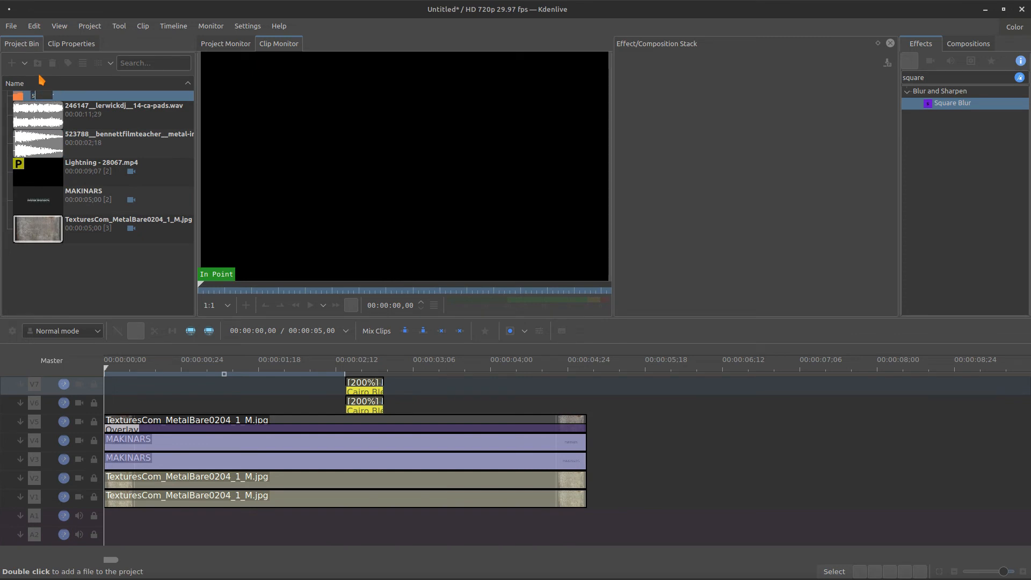
key(Return)
click(36, 115)
click(40, 141)
ctrl+click(40, 121)
drag(40, 122, 30, 94)
Place the metal-impact sound on A1 and align its start with the lightning clips
drag(55, 141, 317, 518)
drag(329, 394, 349, 395)
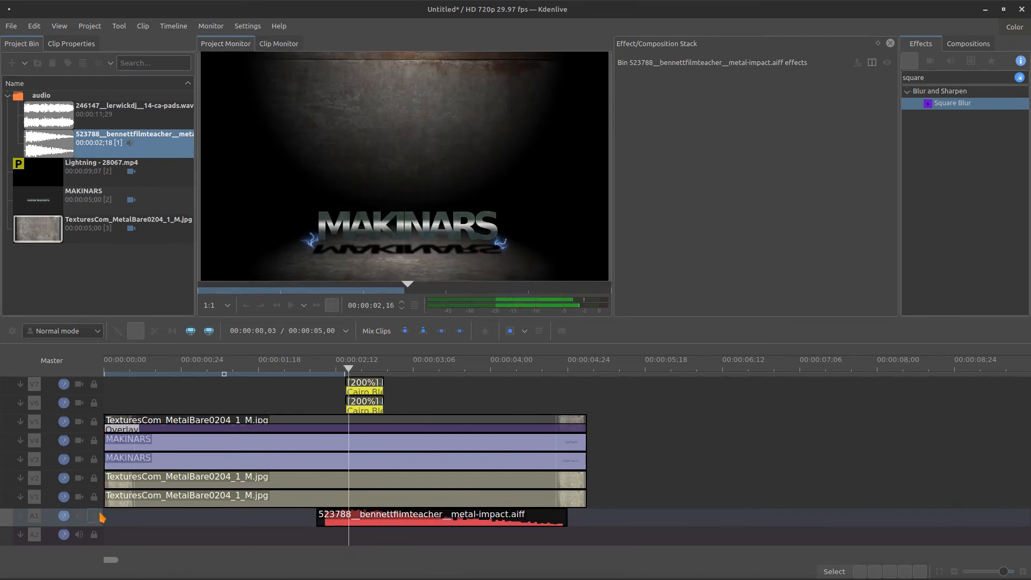
click(350, 373)
drag(359, 524, 390, 525)
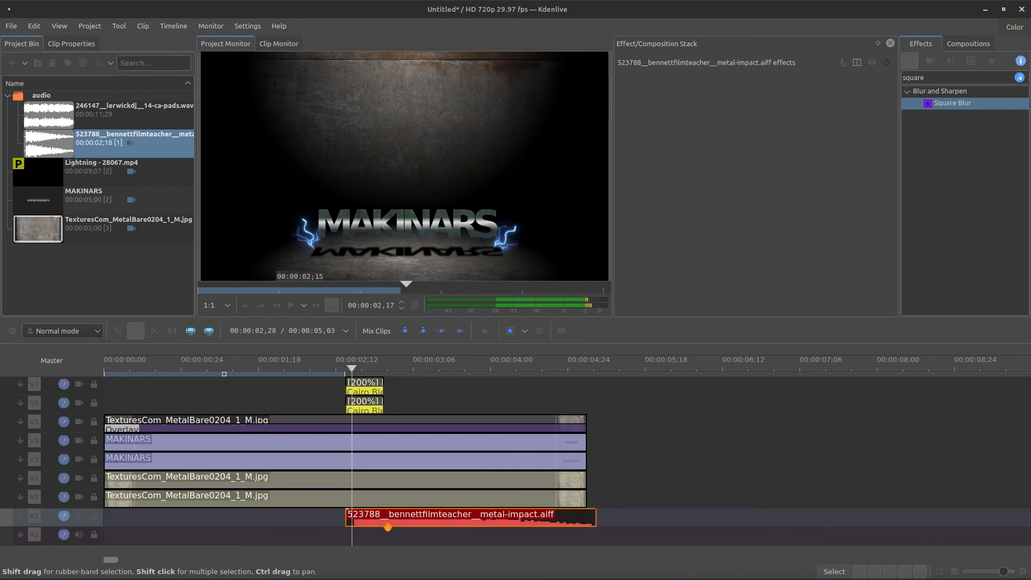
Rename the metal-impact sound in the bin as hit
click(51, 123)
click(120, 142)
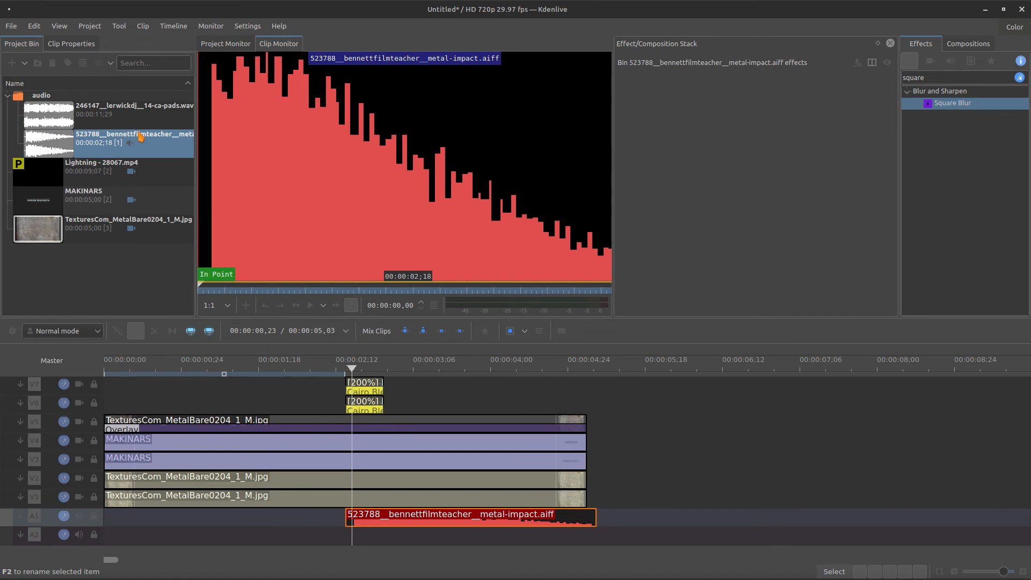
right_click(138, 137)
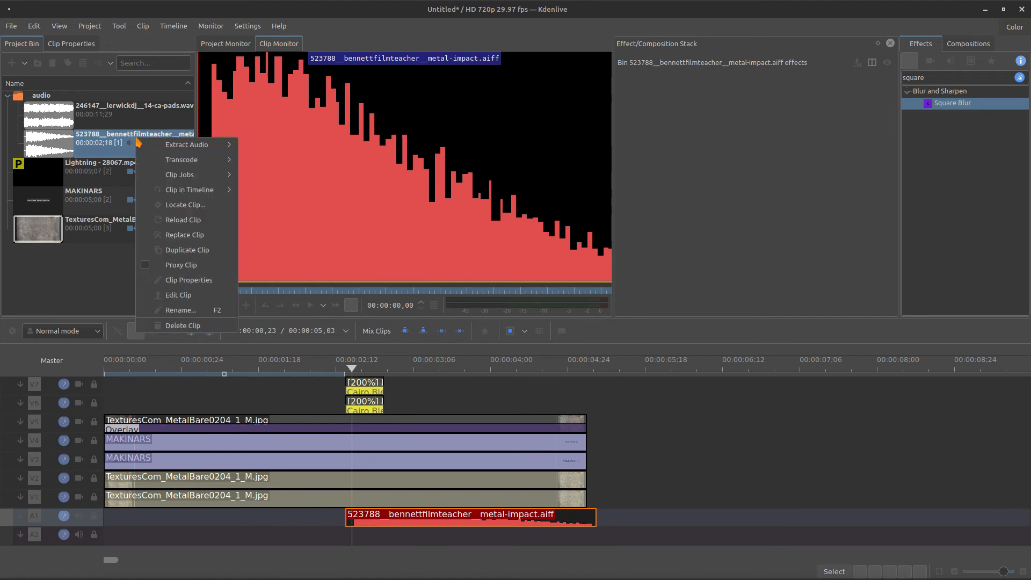
click(217, 310)
text(hit)
key(Return)
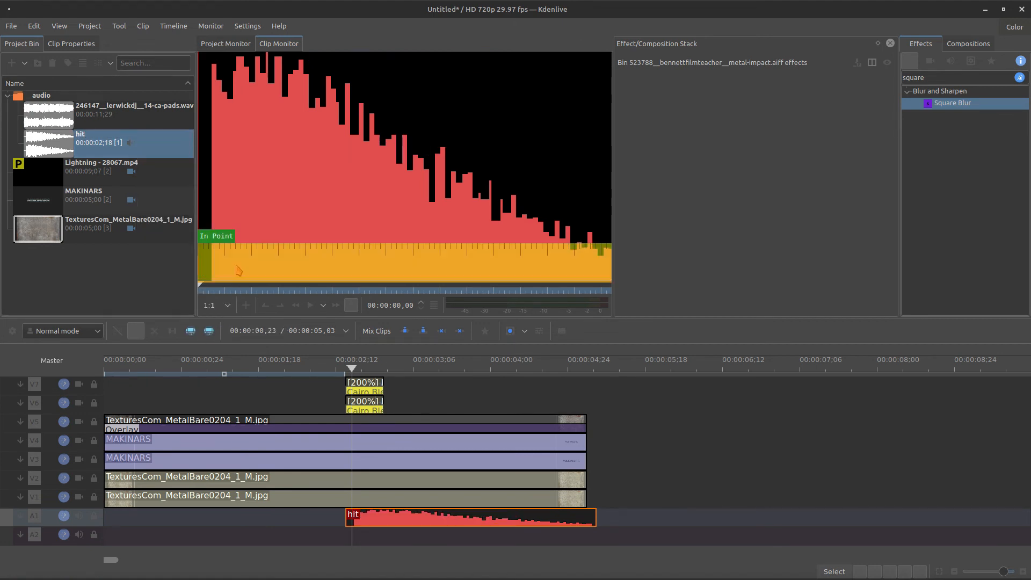
Rename the ca-pads sound in the bin as bg
click(116, 116)
right_click(115, 116)
click(191, 288)
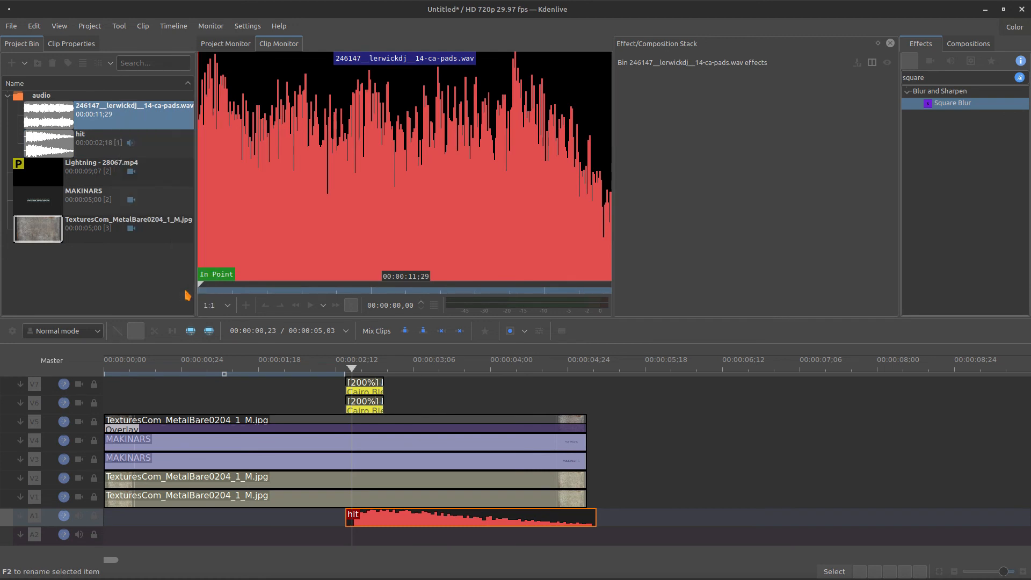
text(bg)
key(Return)
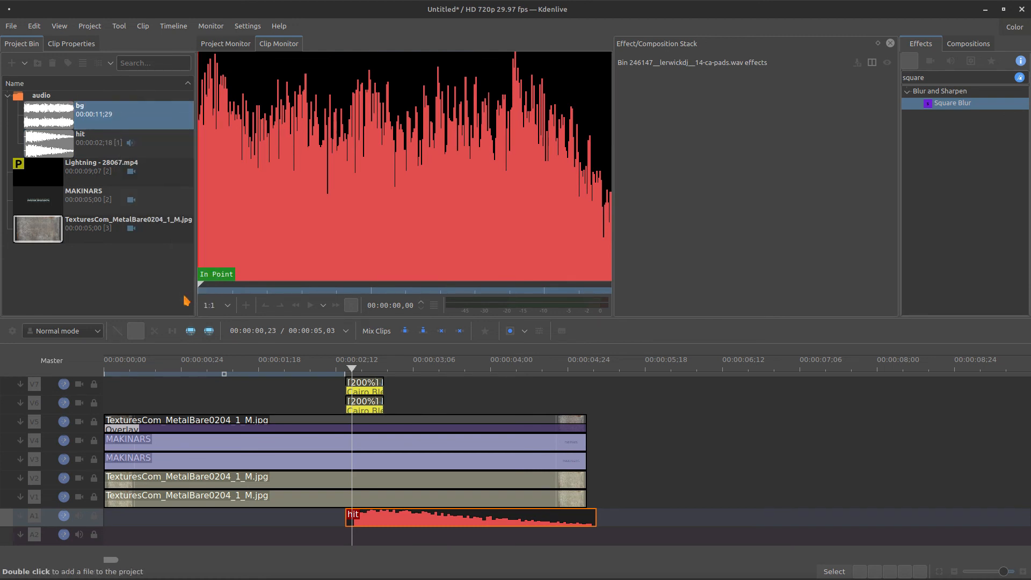
Place the bg sound on A2 from the timeline start, trimmed to end at 00:00:05,07 with a fade-out
drag(67, 110, 108, 554)
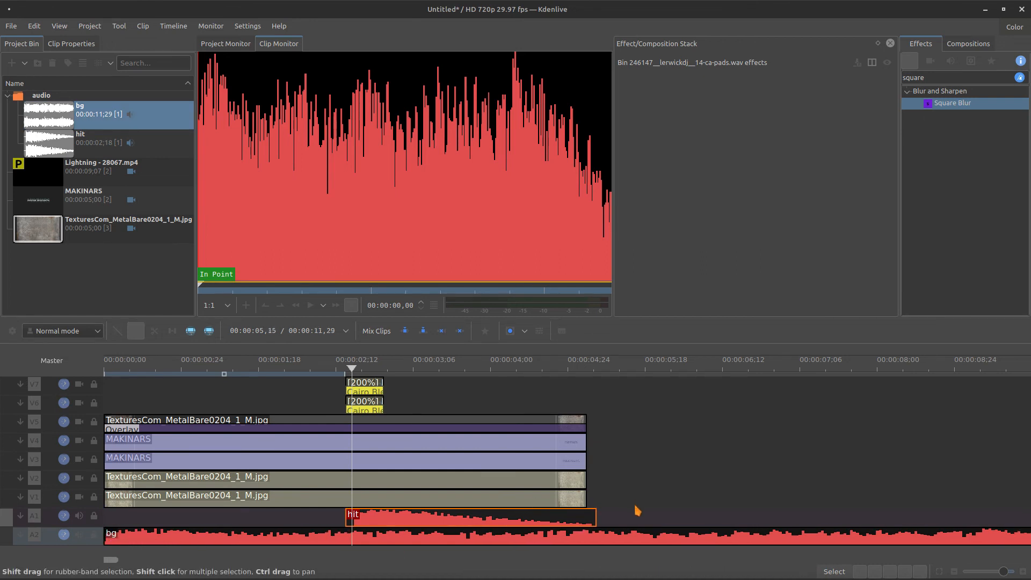
click(612, 518)
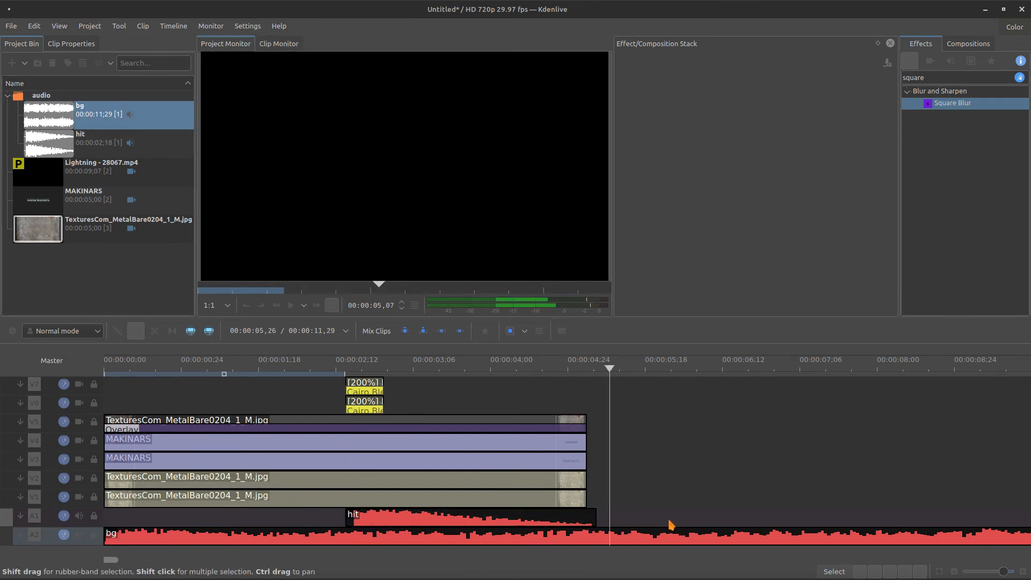
key(shift+r)
click(655, 540)
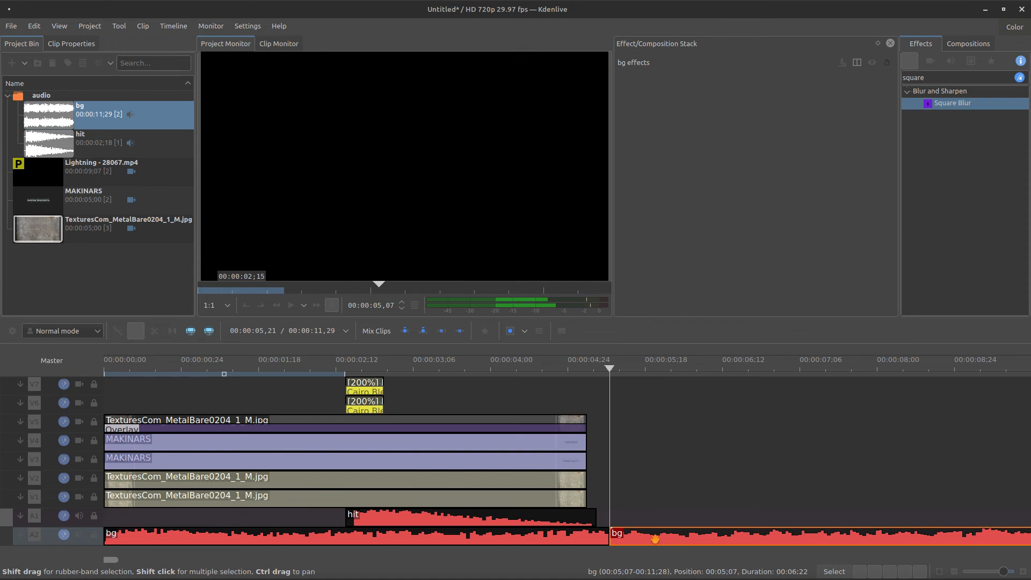
key(Delete)
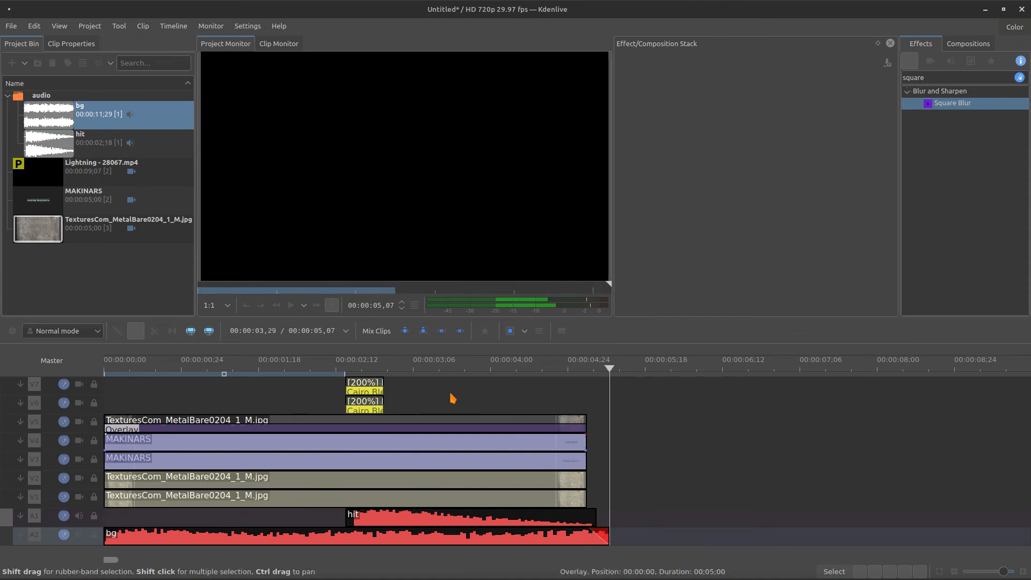
Add the Color Effect to the metal texture clip on V5 and set its type to esses
click(330, 398)
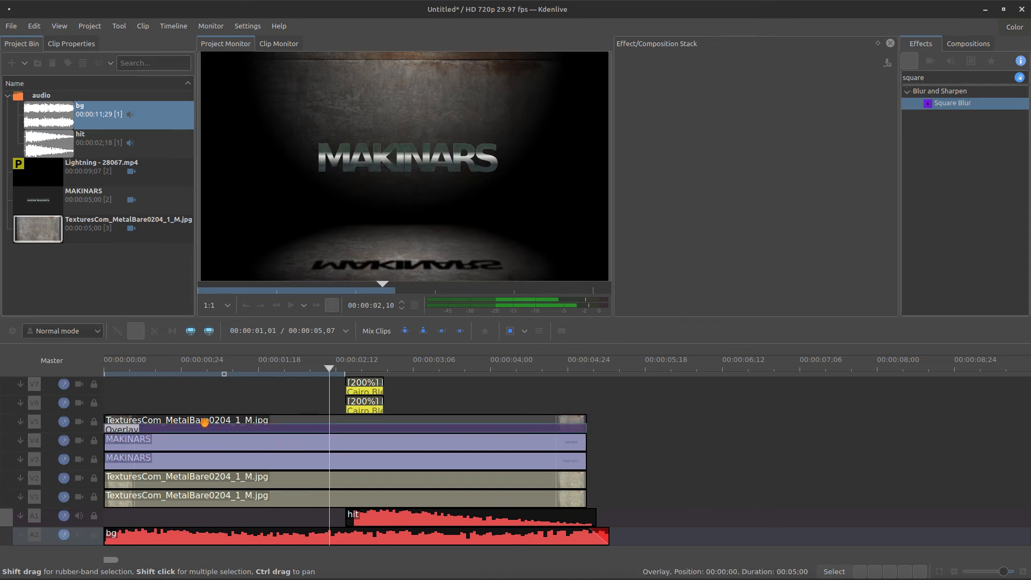
click(259, 419)
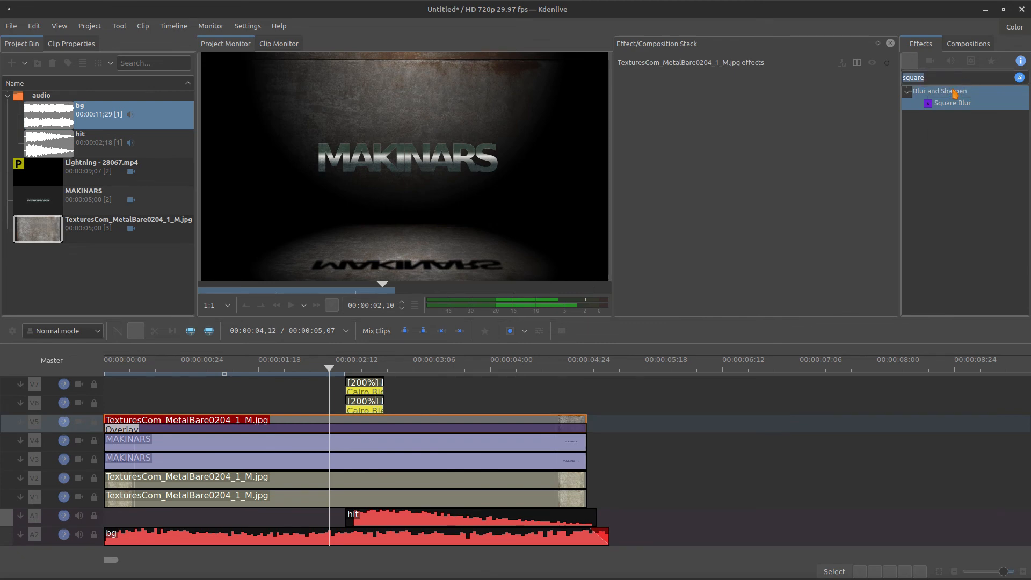
text(color effe)
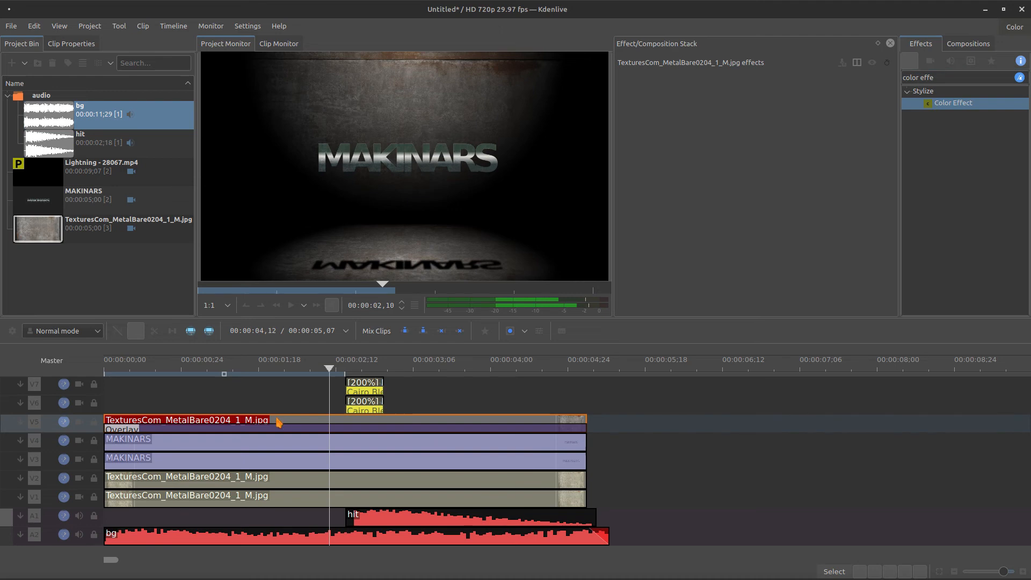
drag(279, 422, 280, 424)
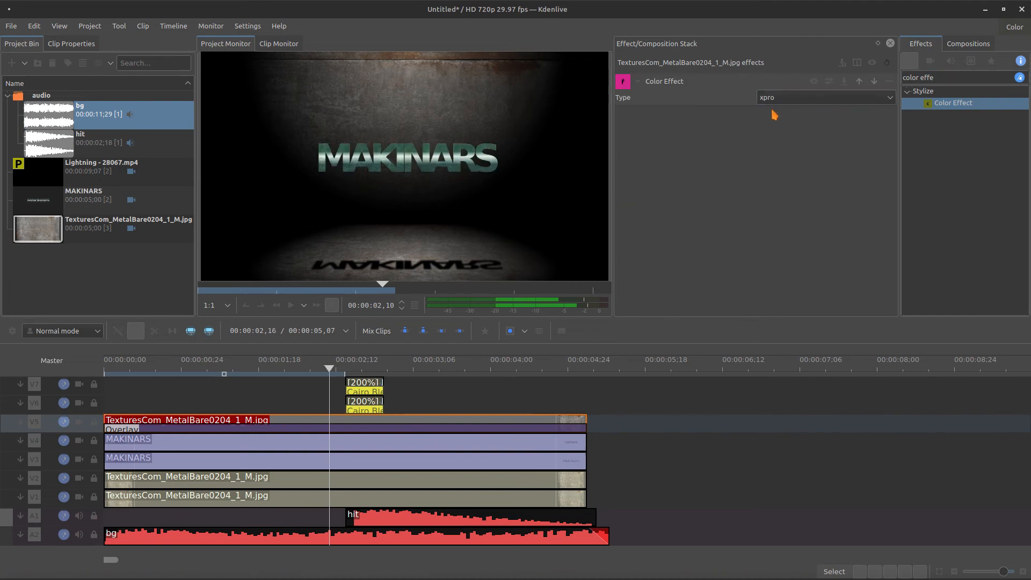
click(790, 102)
click(793, 185)
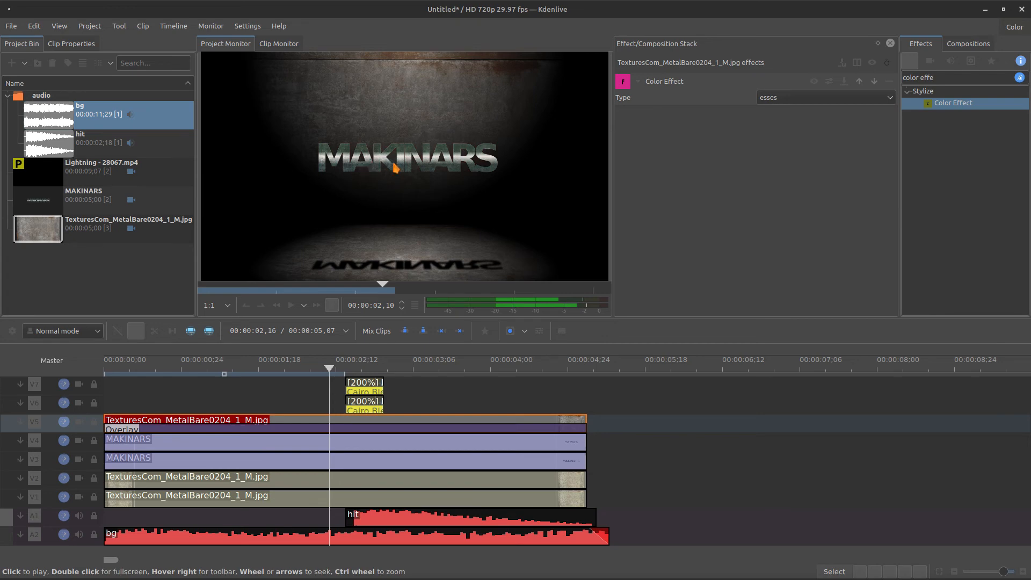
Compare the title with the Color Effect off and on, and collapse the effect's settings
click(814, 82)
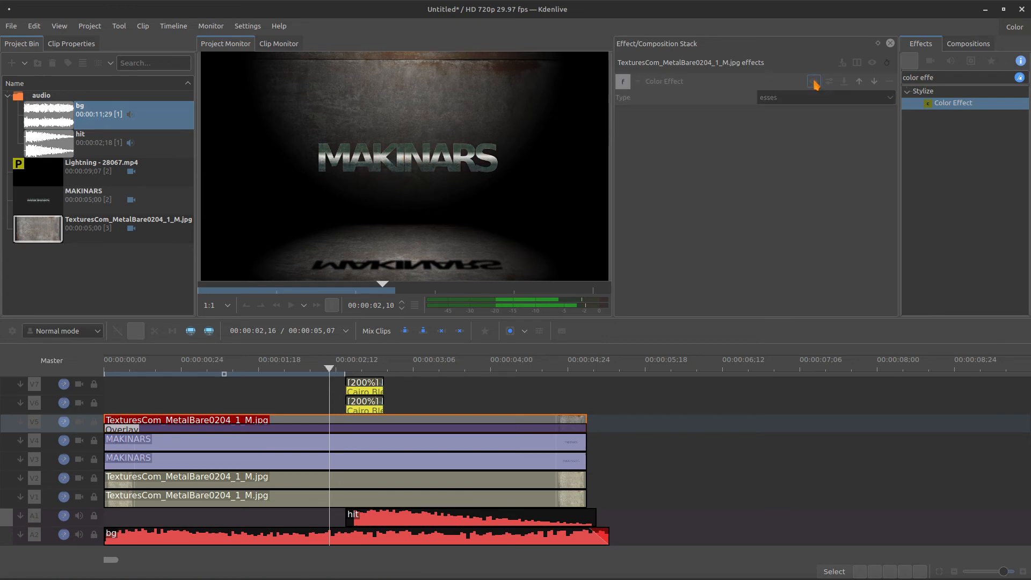
click(815, 82)
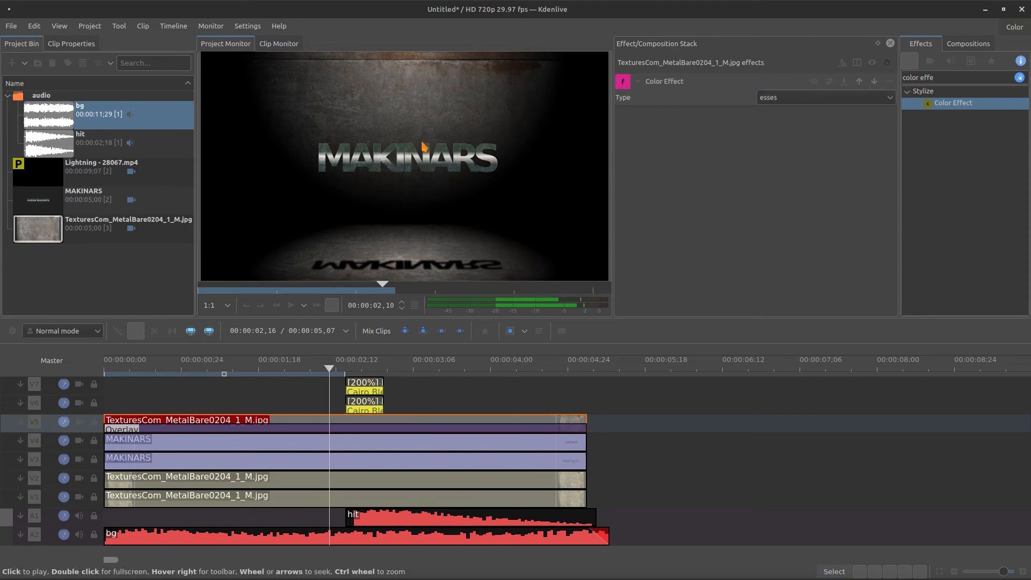
click(641, 80)
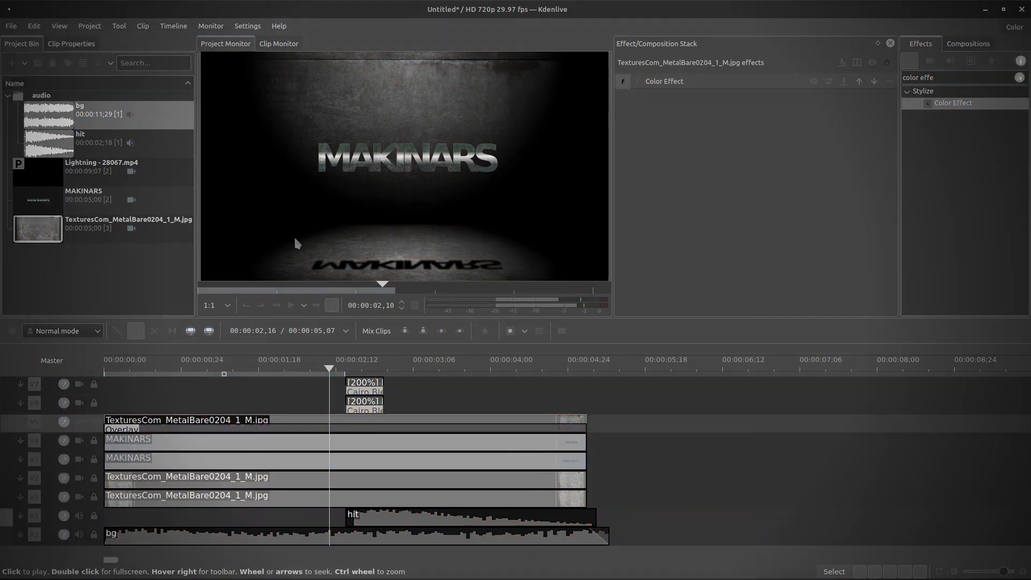
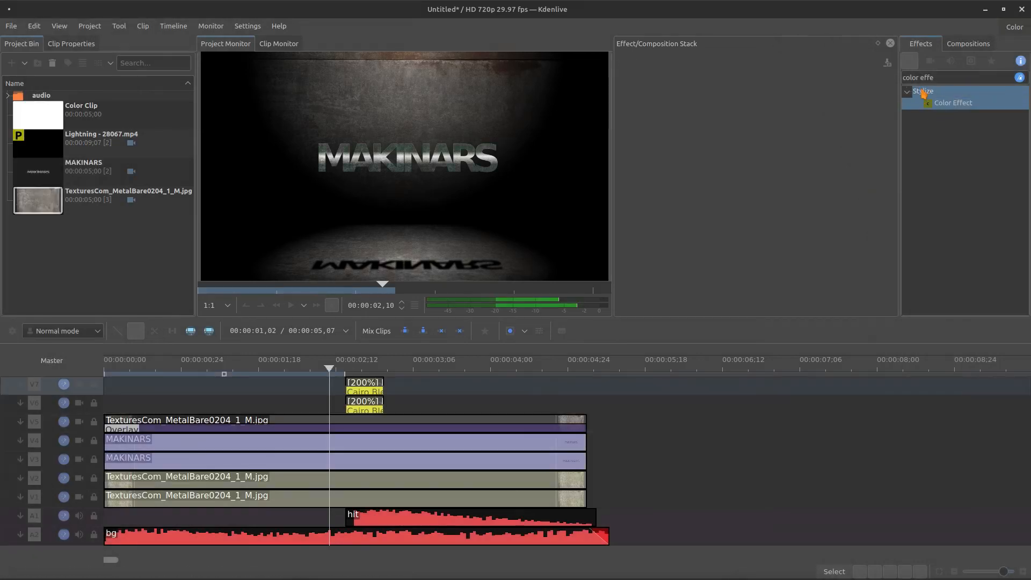
Add the Cairogradient effect to the Master with a Radial pattern and both start and end opacity at 1,000
key(ctrl+a)
text(cair)
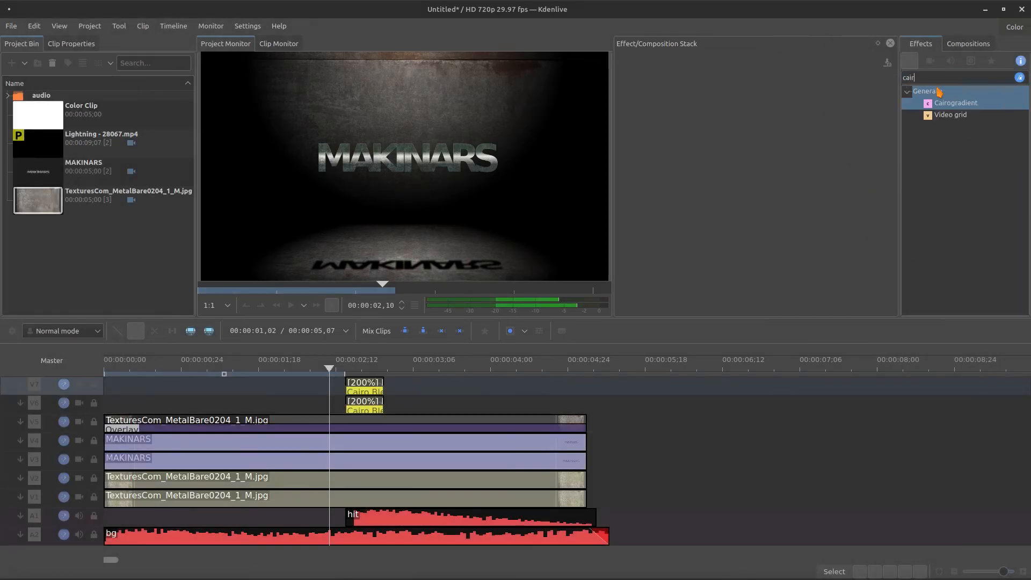
drag(718, 179, 78, 366)
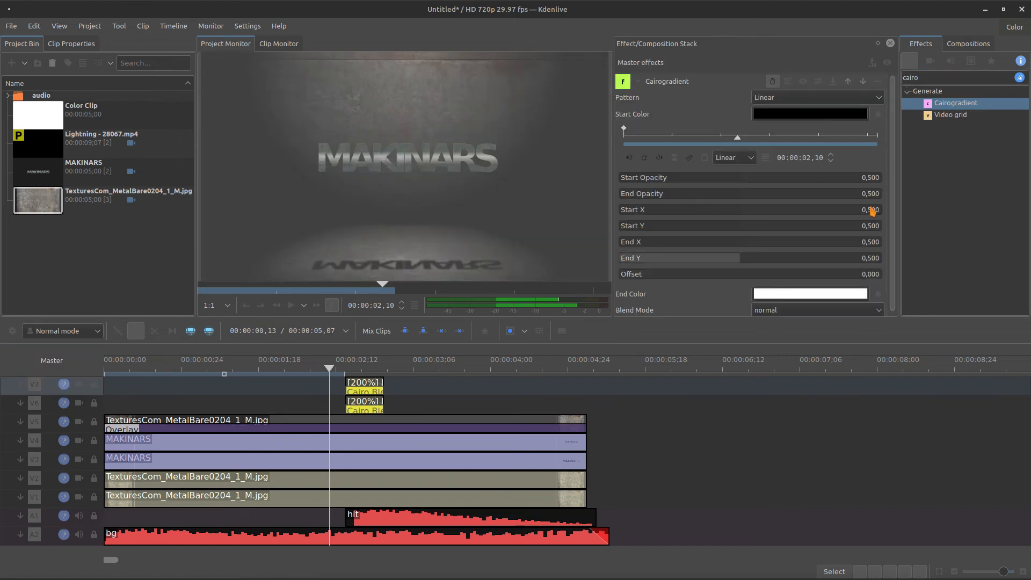
click(779, 98)
click(784, 128)
drag(752, 177, 881, 178)
click(881, 194)
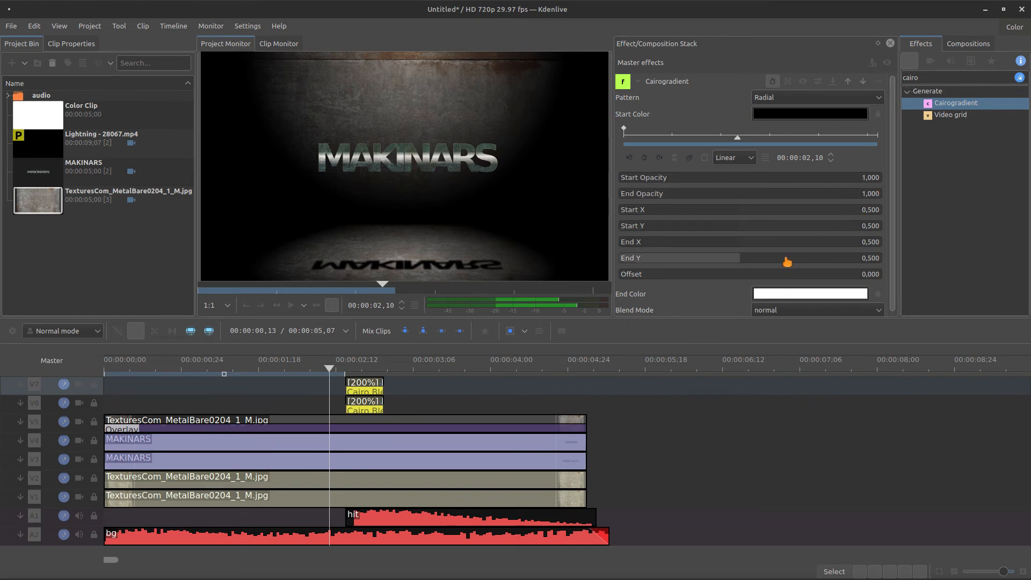
Set the Master Cairogradient's End Y to 1,000, End X to 0,357 and blend mode to multiply, and disable it at the impact frame for comparison
drag(761, 260, 884, 264)
mouse_move(720, 241)
mouse_down()
mouse_move(729, 241)
mouse_move(701, 243)
mouse_up()
click(836, 309)
click(807, 360)
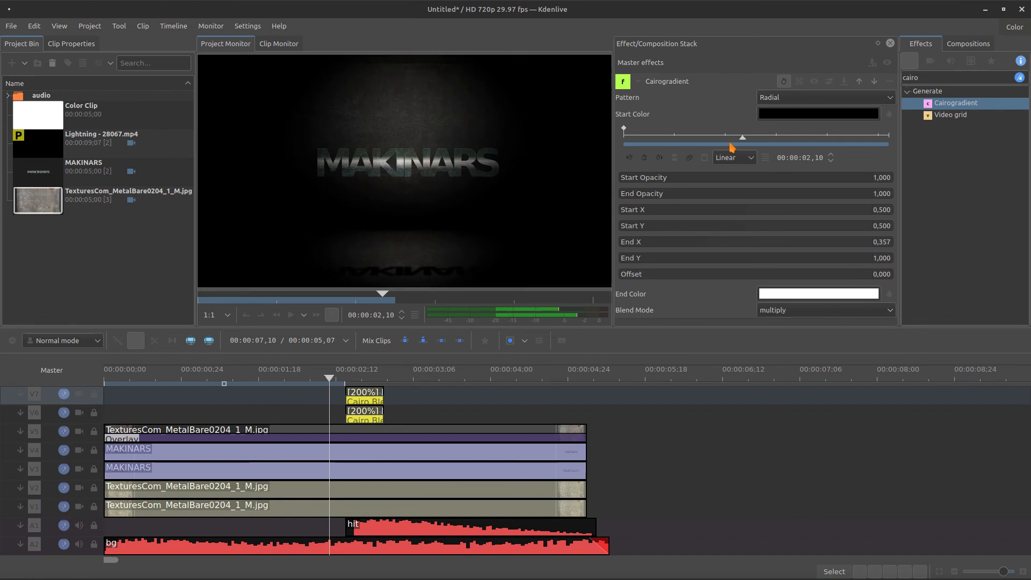
click(352, 382)
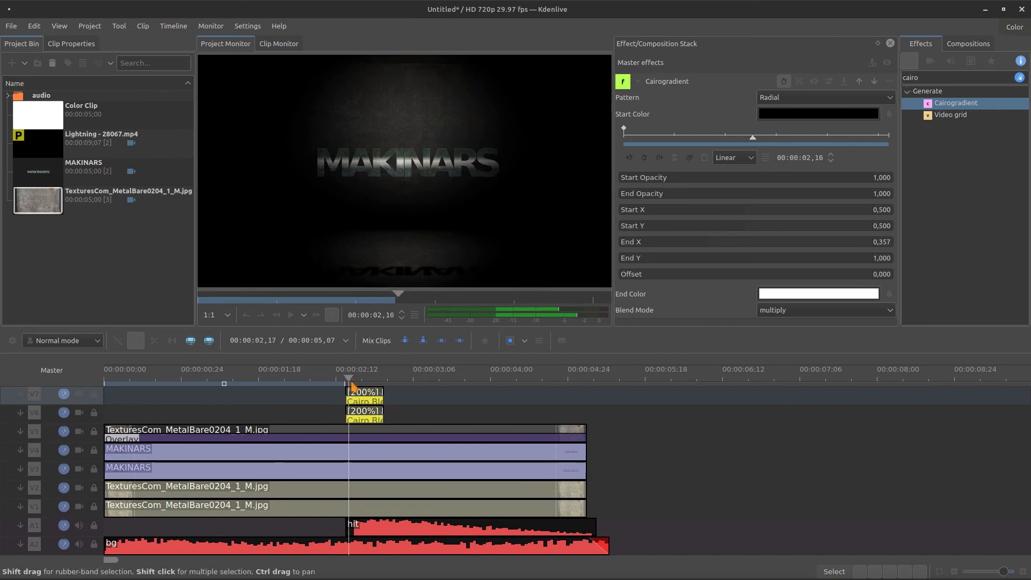
click(816, 81)
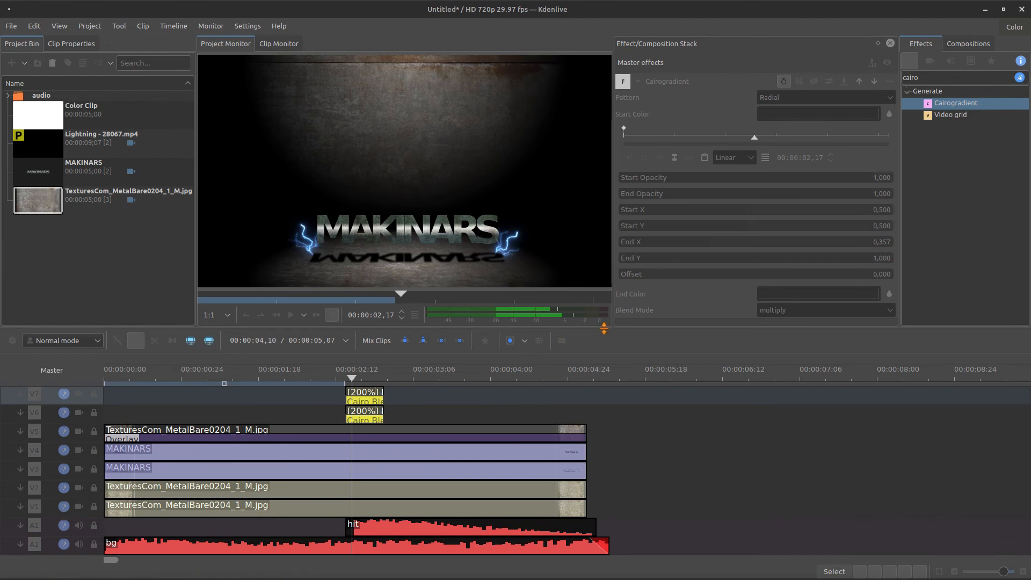
Mute the background audio track A2 and the hit audio track A1
drag(604, 328, 604, 317)
click(79, 533)
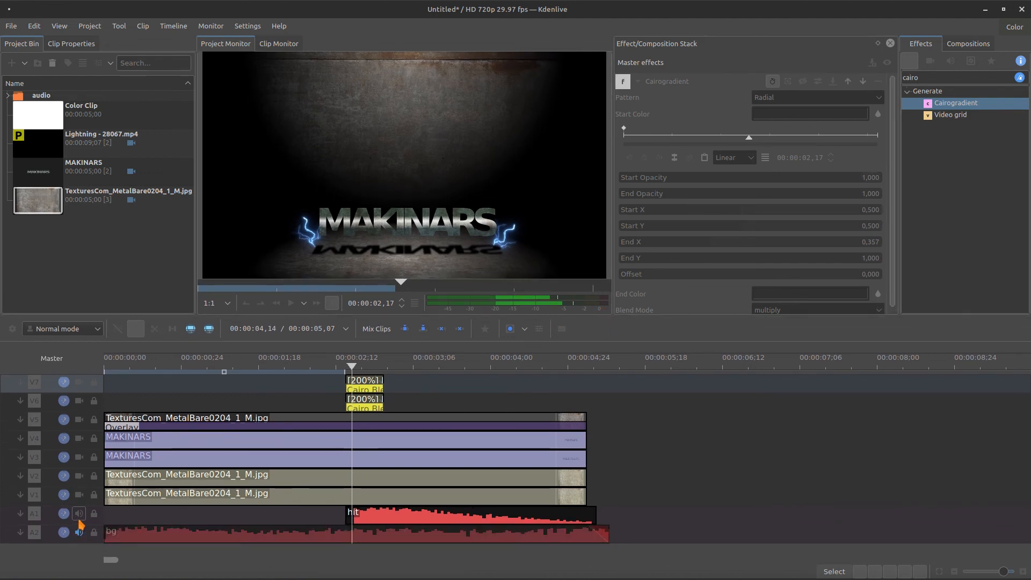
click(79, 515)
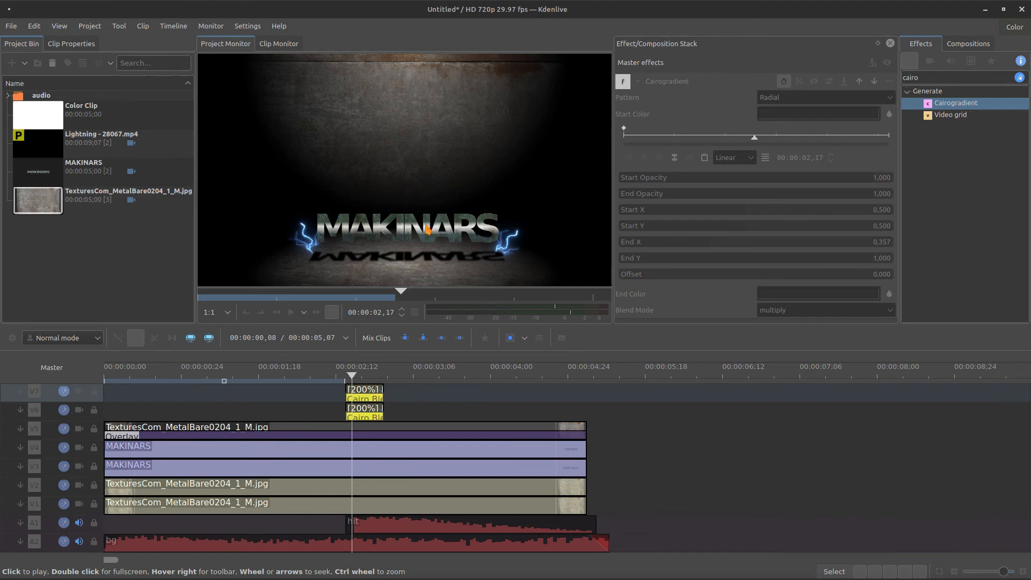
Restrict the Master Cairogradient effect to a zone from 00:00:02,15 to 00:00:02,27, matching the lightning clips
click(799, 81)
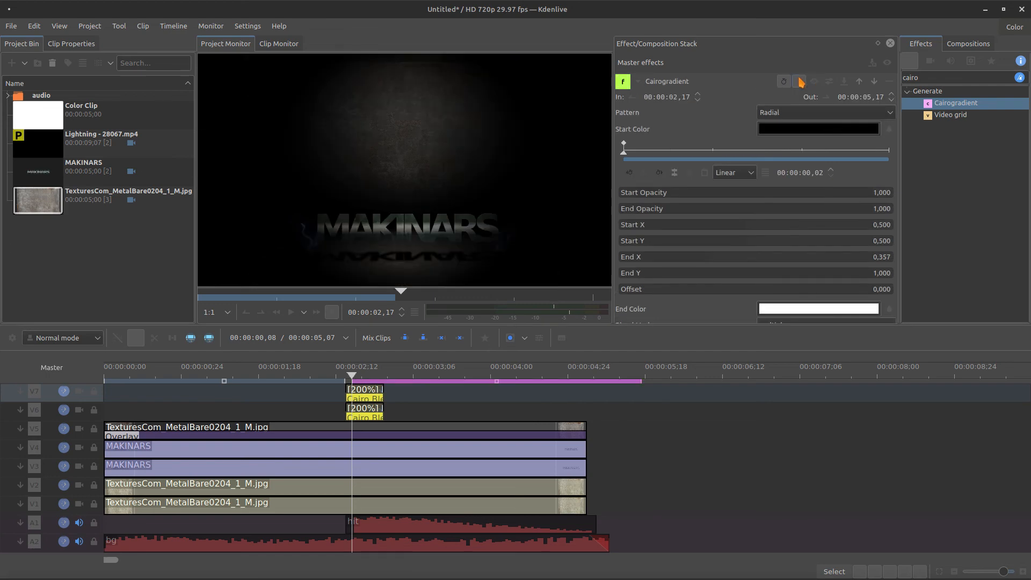
mouse_move(353, 375)
mouse_down()
mouse_move(320, 375)
mouse_move(346, 382)
mouse_up()
drag(639, 379, 329, 379)
click(363, 376)
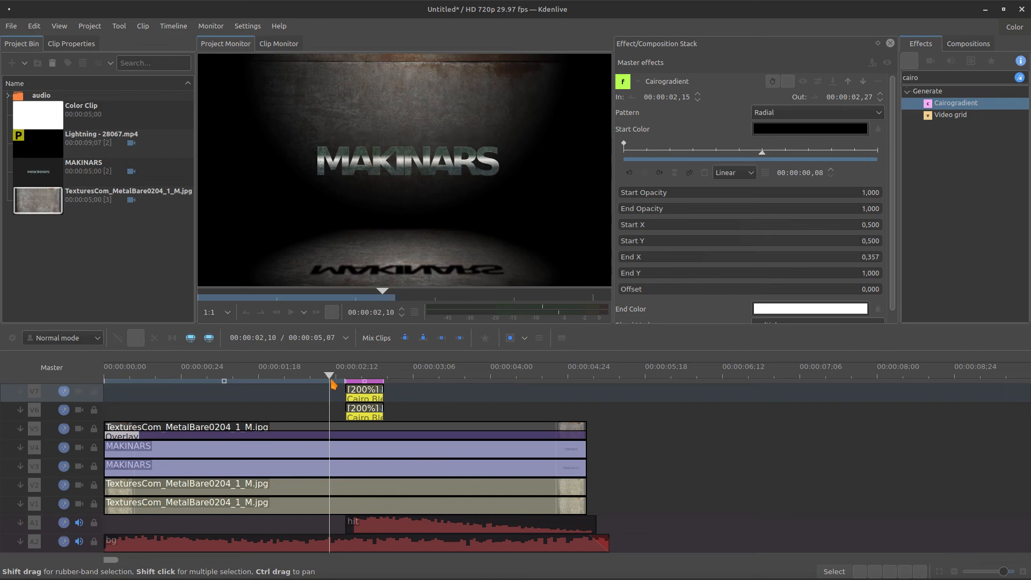
drag(333, 378, 349, 379)
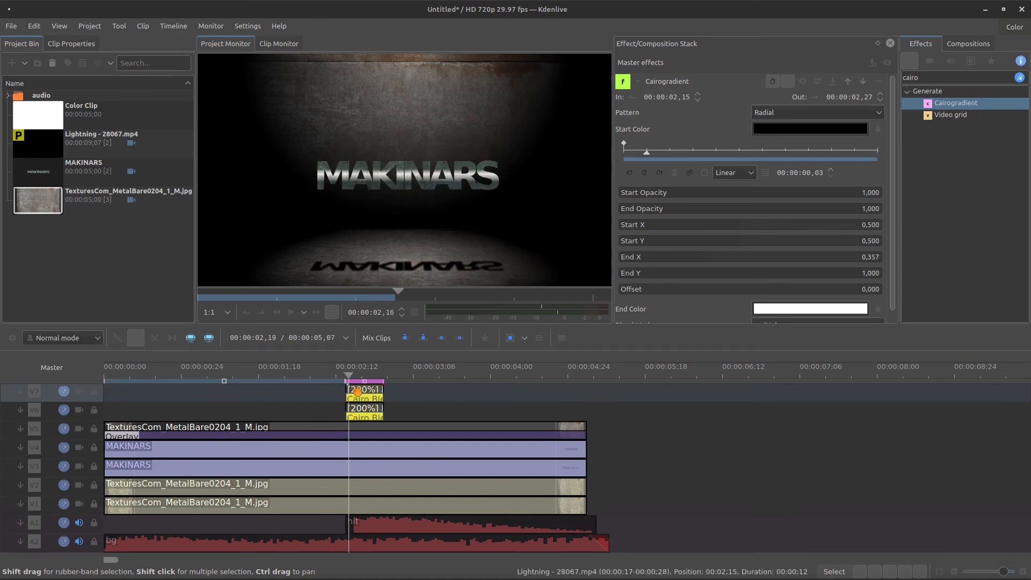
Set the Master Cairogradient's blend mode to overlay, End Color to light blue and End X to 0,000
scroll(884, 288, down, 1)
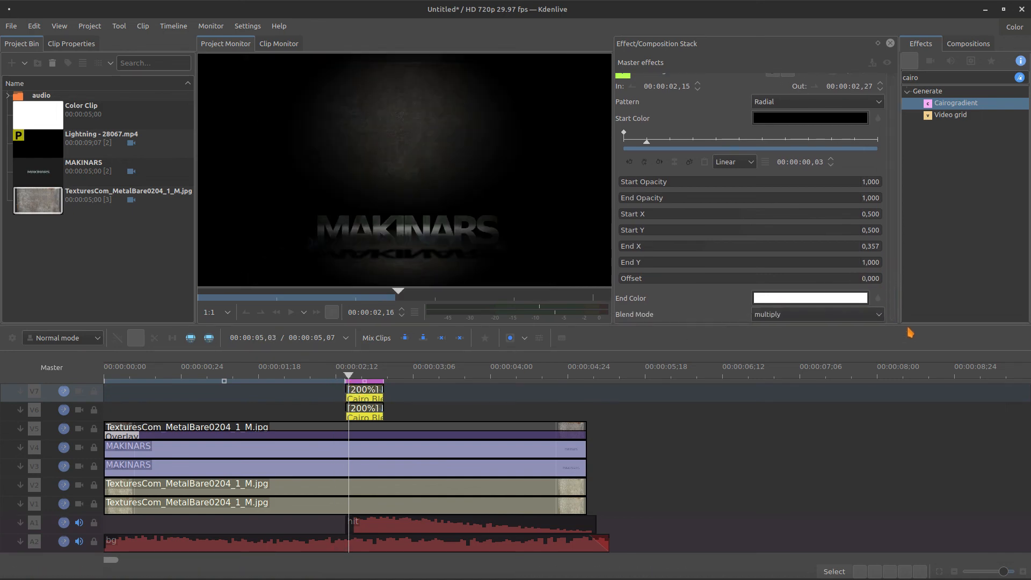
drag(906, 326, 906, 357)
scroll(793, 328, down, 2)
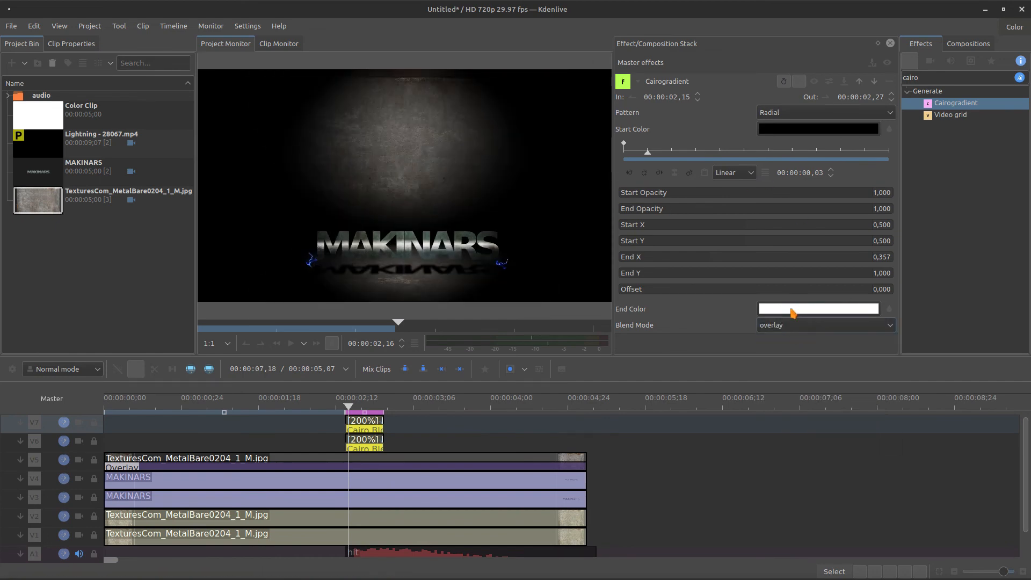
click(804, 311)
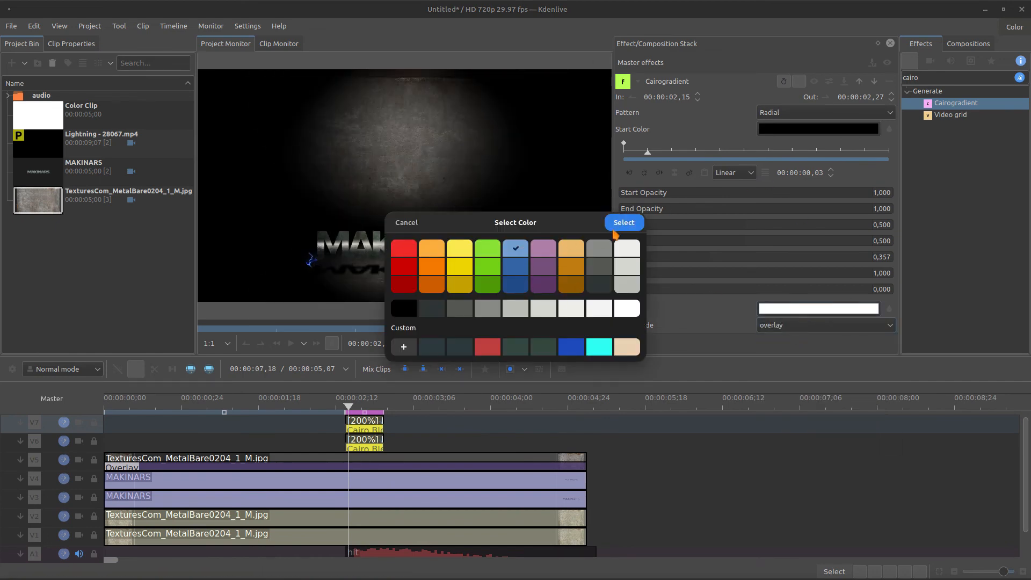
click(615, 230)
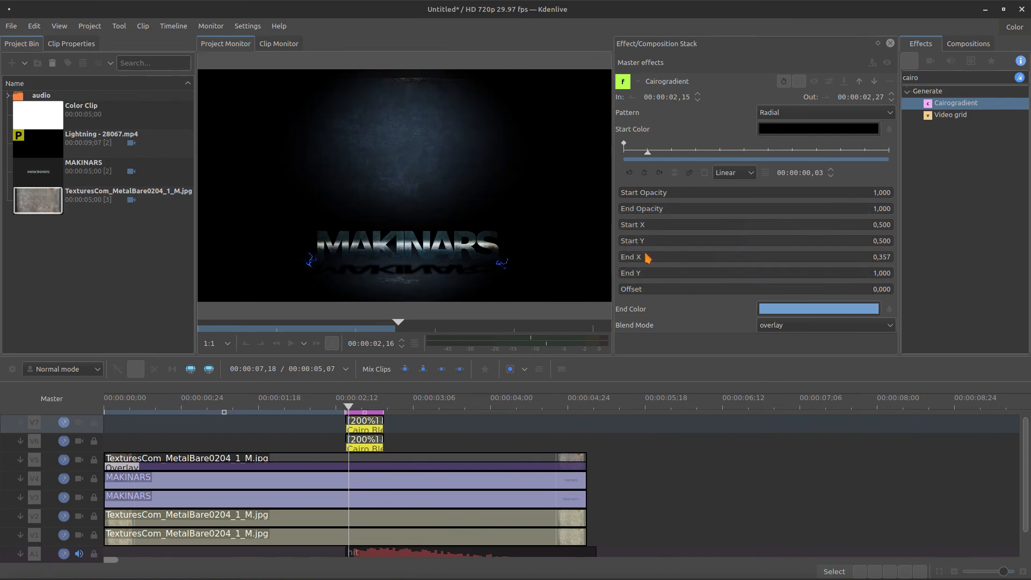
drag(651, 260, 617, 259)
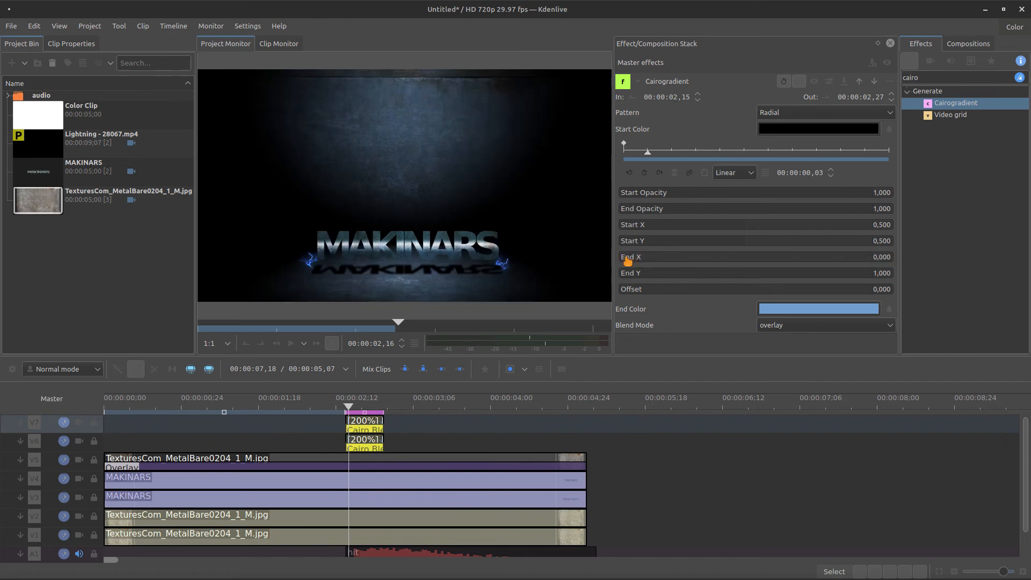
Keyframe the Cairogradient's start and end opacity at 0,000 on the first frame, and at 0,195 and 0,992 on frame 00:00:00,03
click(814, 82)
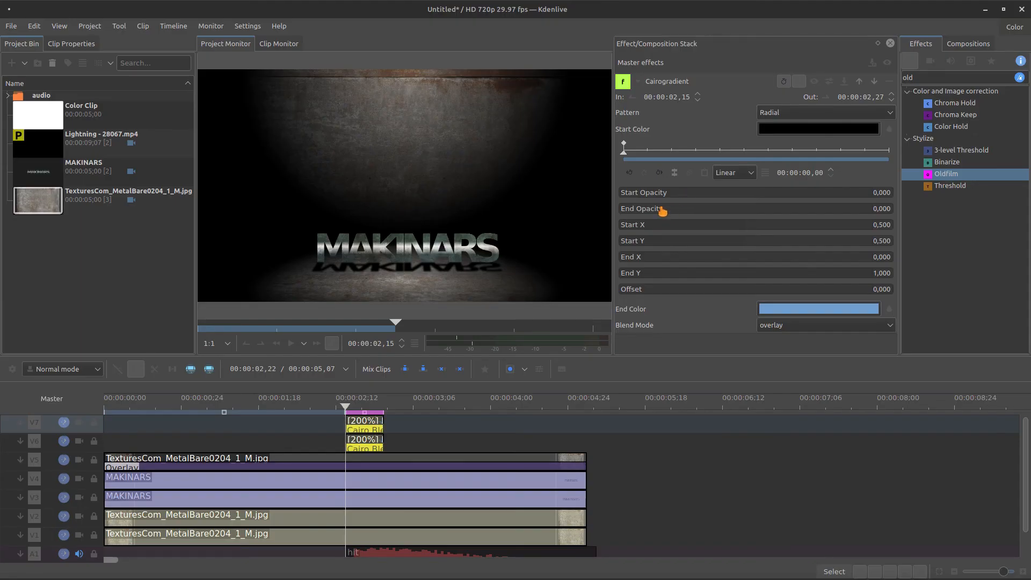
drag(665, 210, 606, 217)
scroll(632, 153, down, 2)
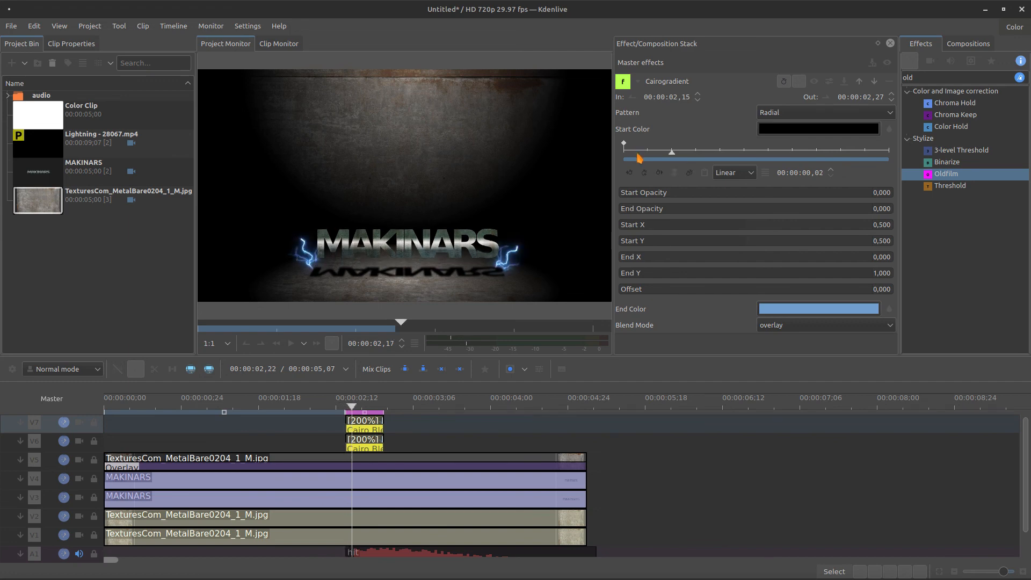
scroll(632, 152, down, 1)
scroll(632, 153, down, 1)
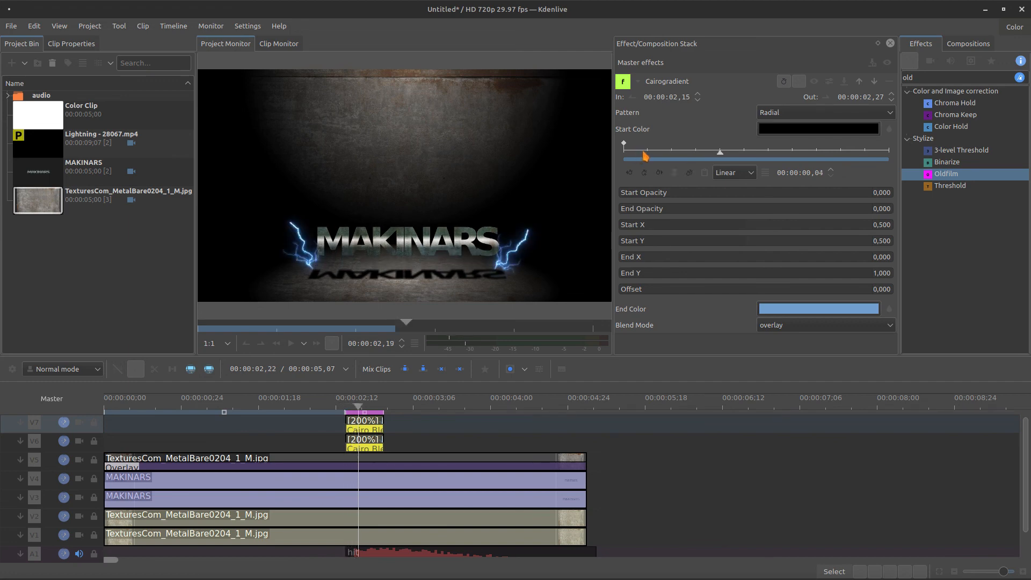
scroll(645, 156, up, 1)
click(675, 173)
click(671, 192)
drag(671, 209, 888, 209)
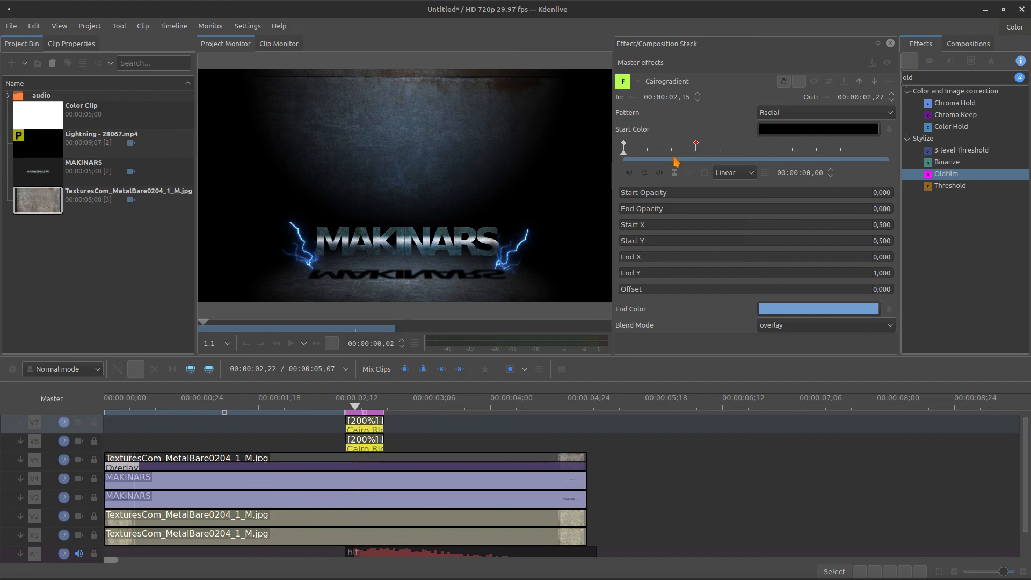
Step through the impact frames to review the blue gradient's fade-in
key(Home)
click(353, 406)
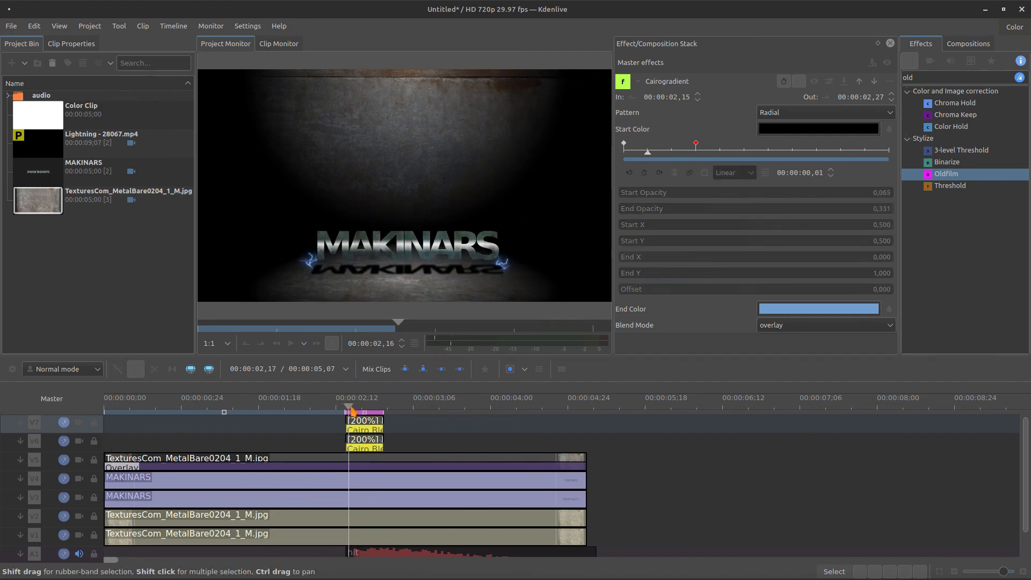
key(Left)
key(Right)
key(Right)
key(Right)
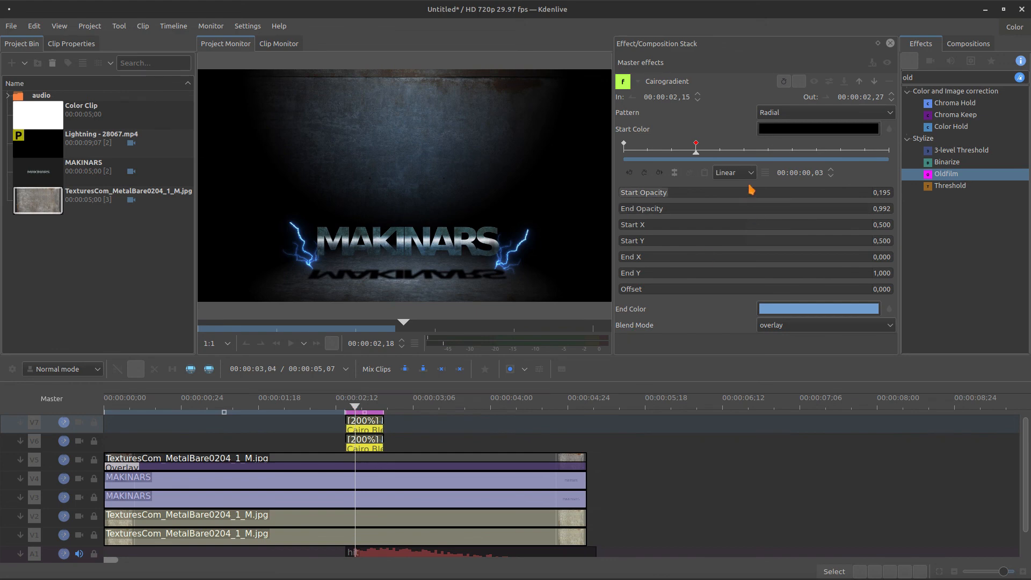
Add a Cairogradient keyframe at 00:00:00,05 with start opacity 0,000 and end opacity 0,292
click(720, 154)
key(Right)
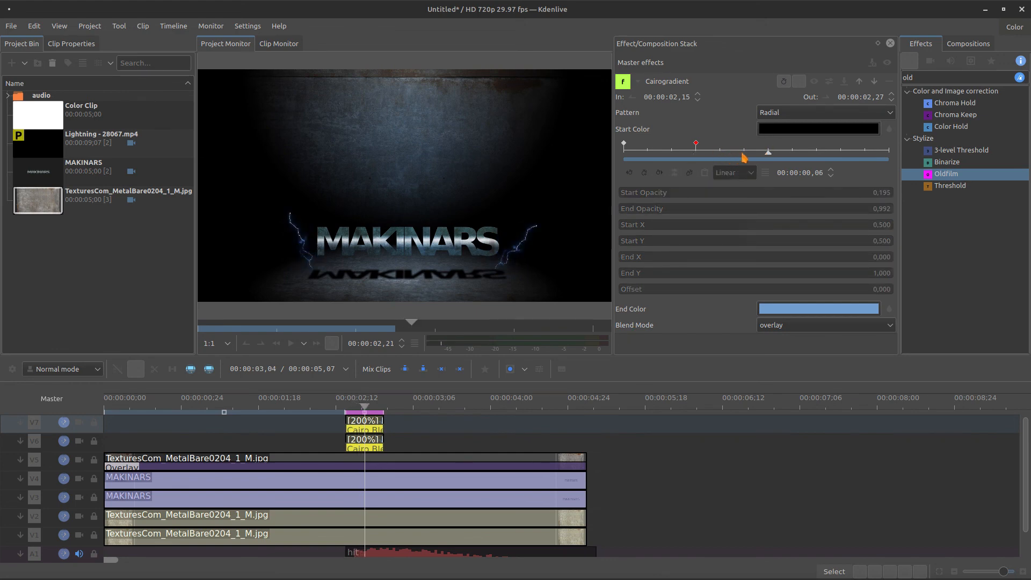
click(643, 172)
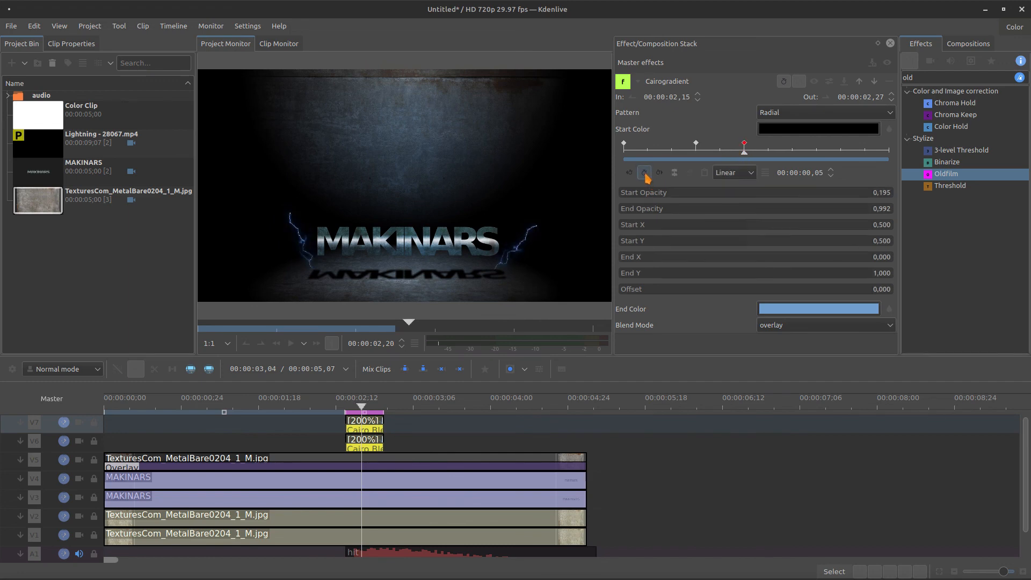
drag(650, 194, 587, 201)
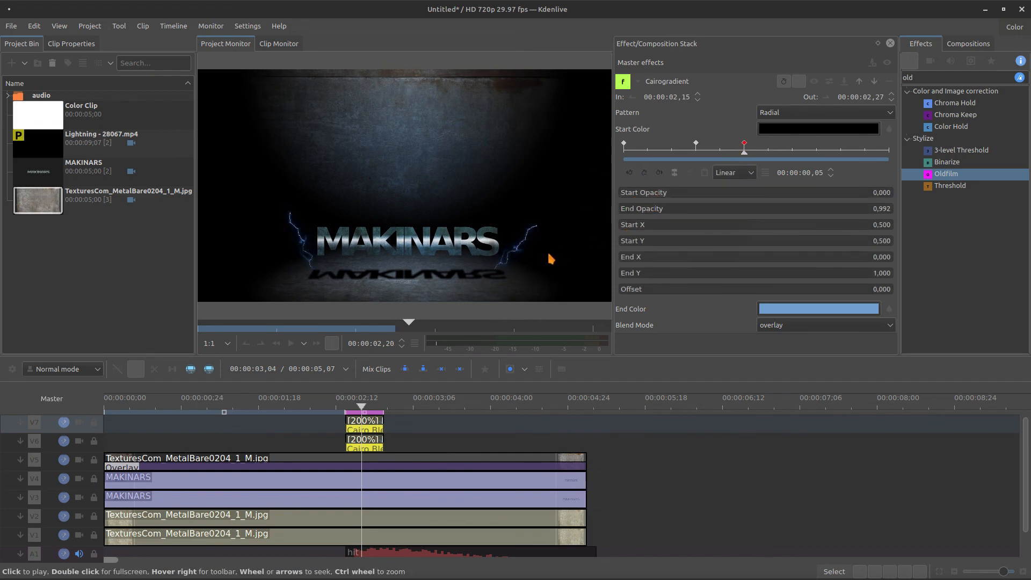
mouse_move(694, 209)
mouse_down()
mouse_move(653, 212)
mouse_move(698, 211)
mouse_up()
Add a Cairogradient keyframe at 00:00:00,06 with start and end opacity both at 1,000
click(772, 161)
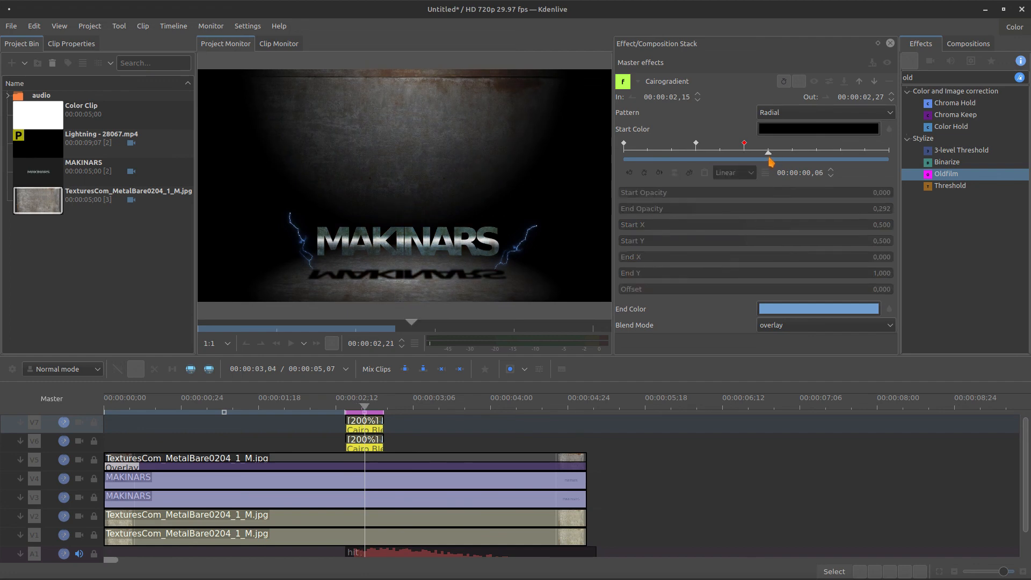
click(644, 173)
drag(658, 195, 892, 209)
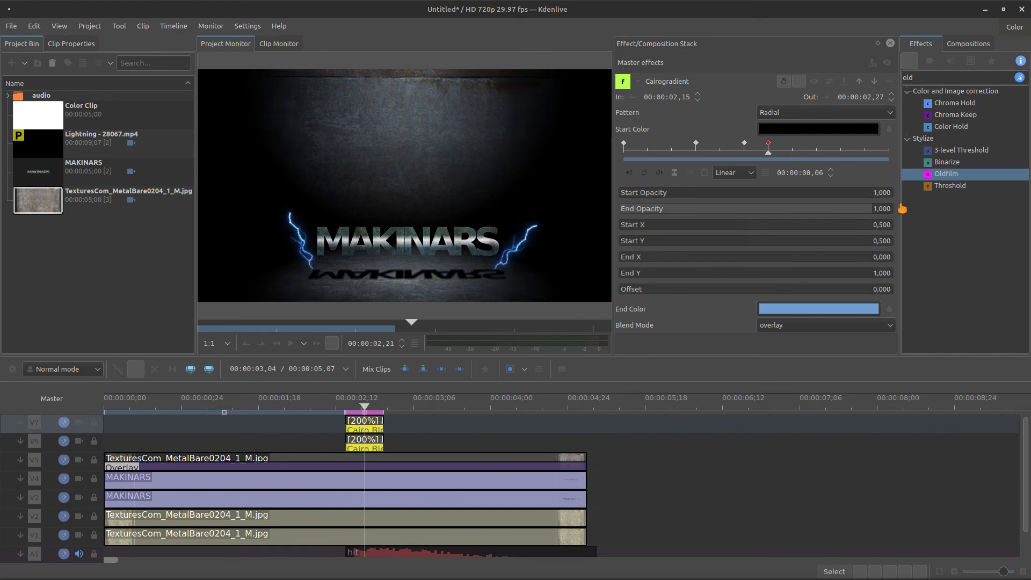
Scrub through the lightning section to check how the blue gradient flickers
click(797, 155)
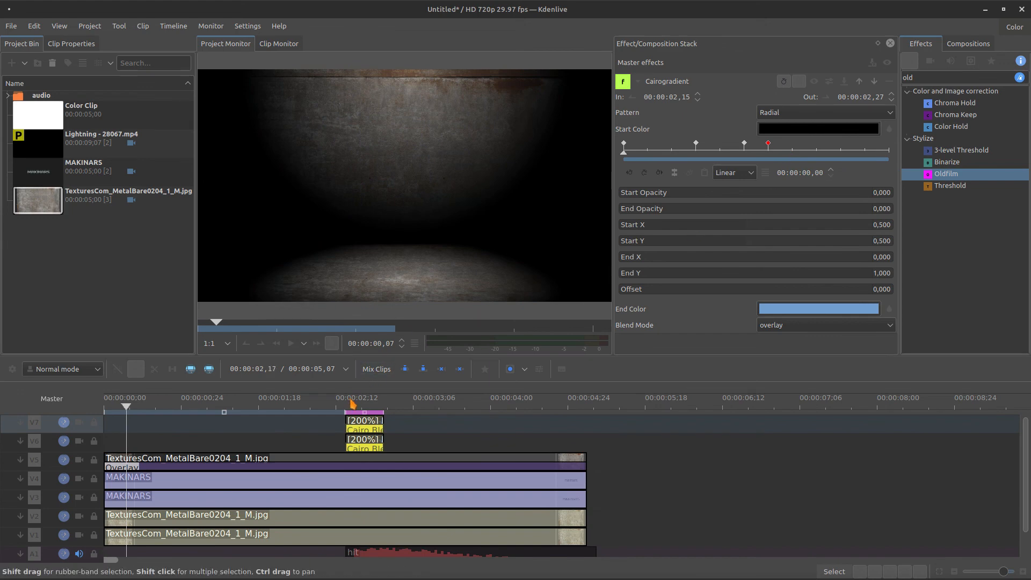
click(354, 409)
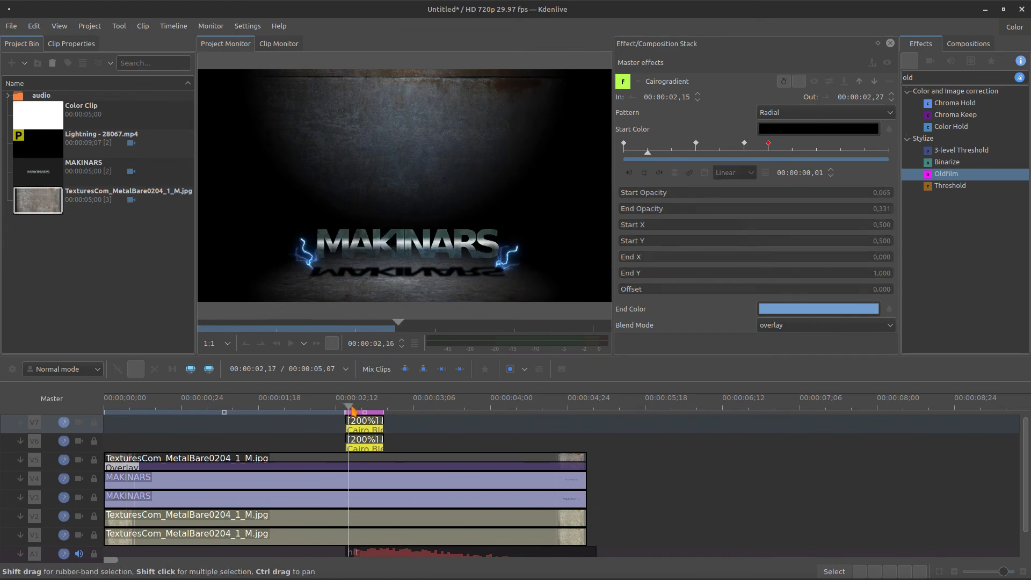
drag(352, 409, 359, 407)
drag(728, 152, 760, 157)
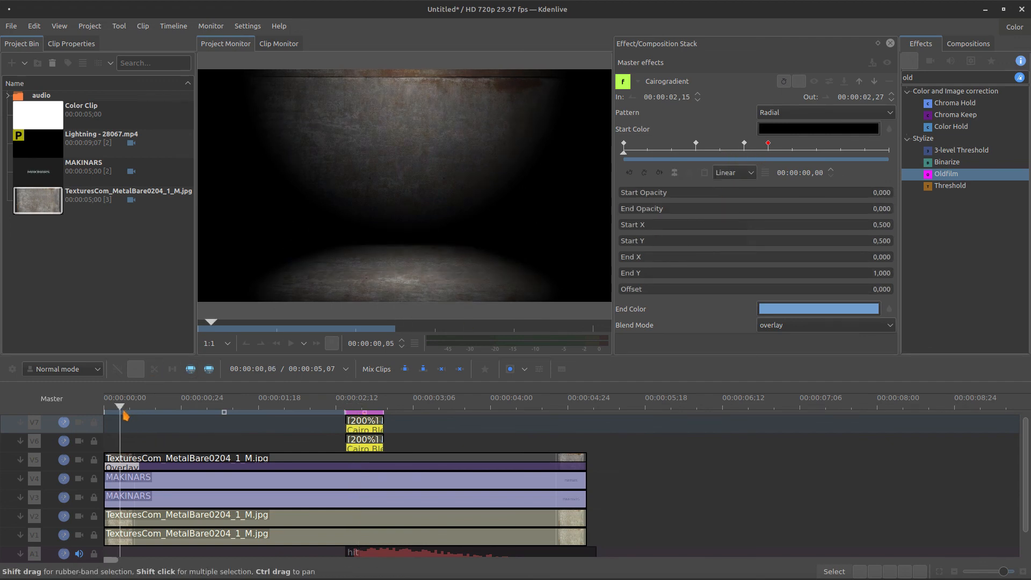
drag(355, 408, 363, 409)
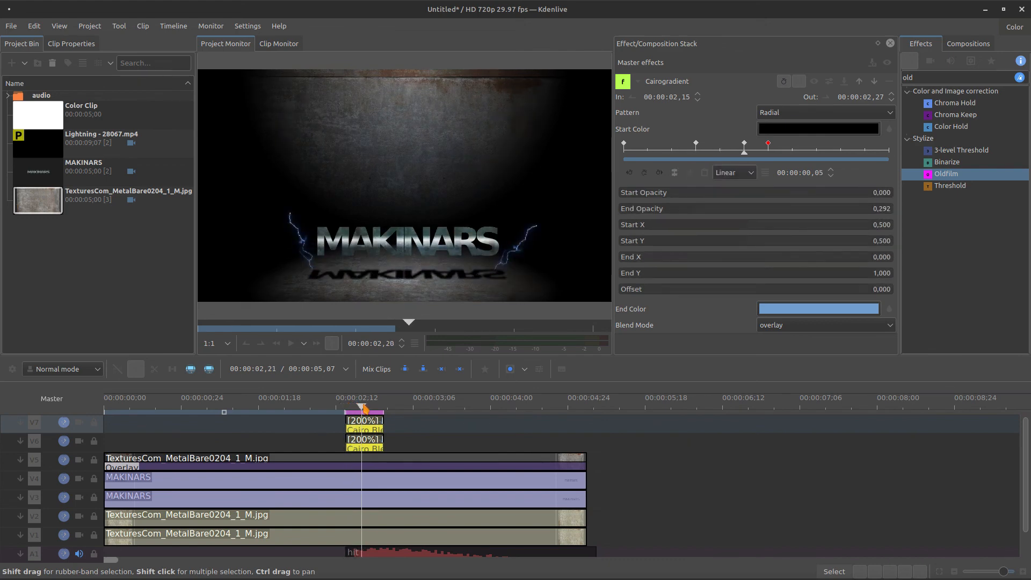
drag(364, 409, 365, 409)
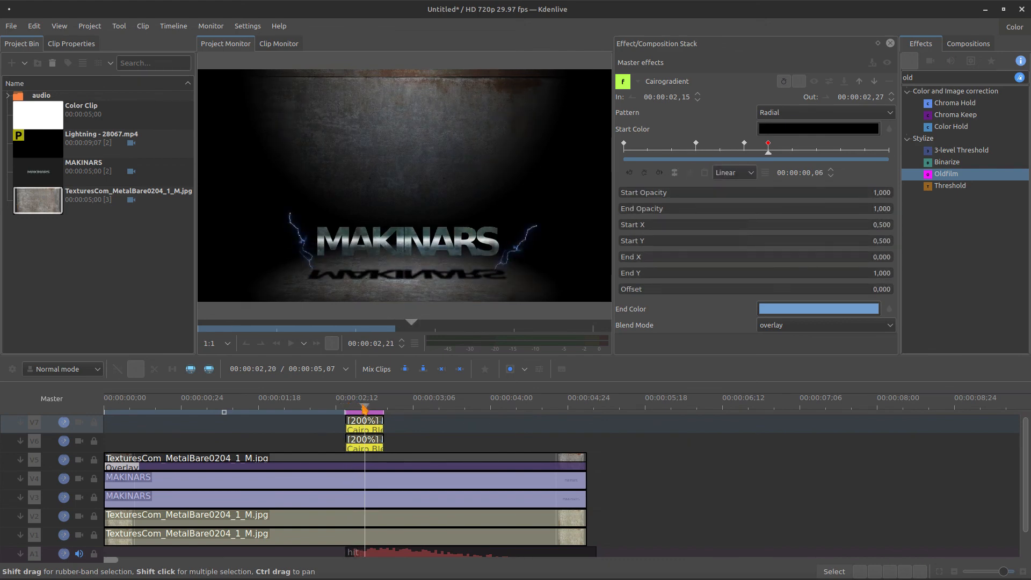
Add a Cairogradient keyframe at 00:00:00,09 with start opacity 0,000 and end opacity 0,299
key(Right)
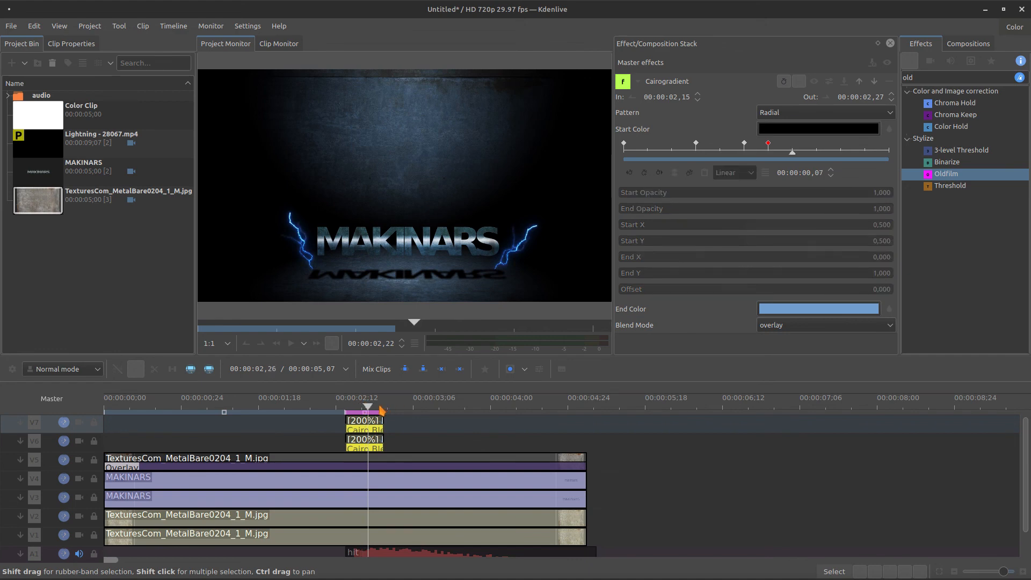
key(Right)
key(Right)
click(645, 172)
drag(757, 193, 591, 207)
mouse_move(677, 212)
mouse_down()
mouse_move(668, 216)
mouse_move(694, 214)
mouse_up()
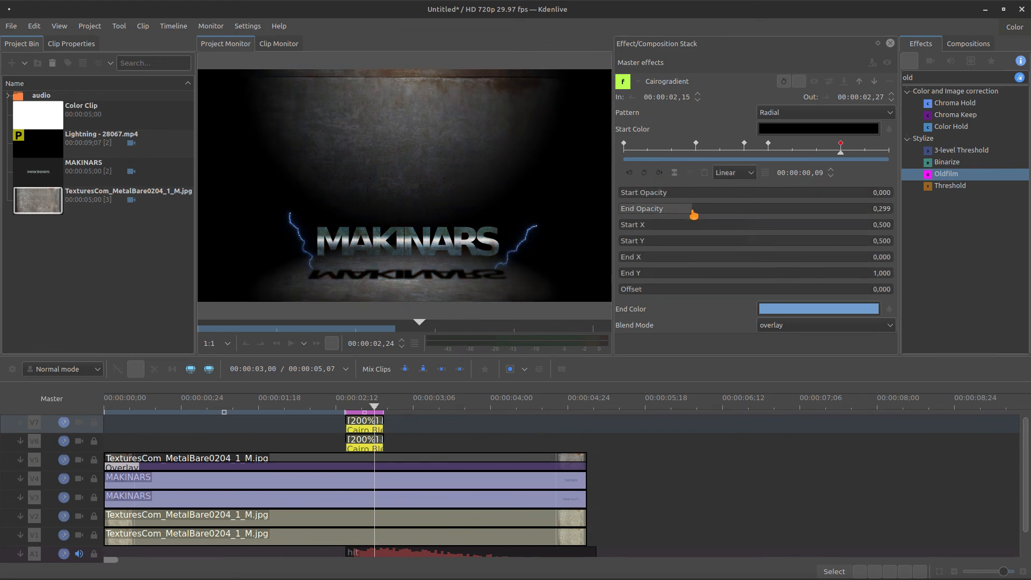
Add a Cairogradient keyframe at 00:00:00,11 with start and end opacity both at 1,000
key(Right)
key(Right)
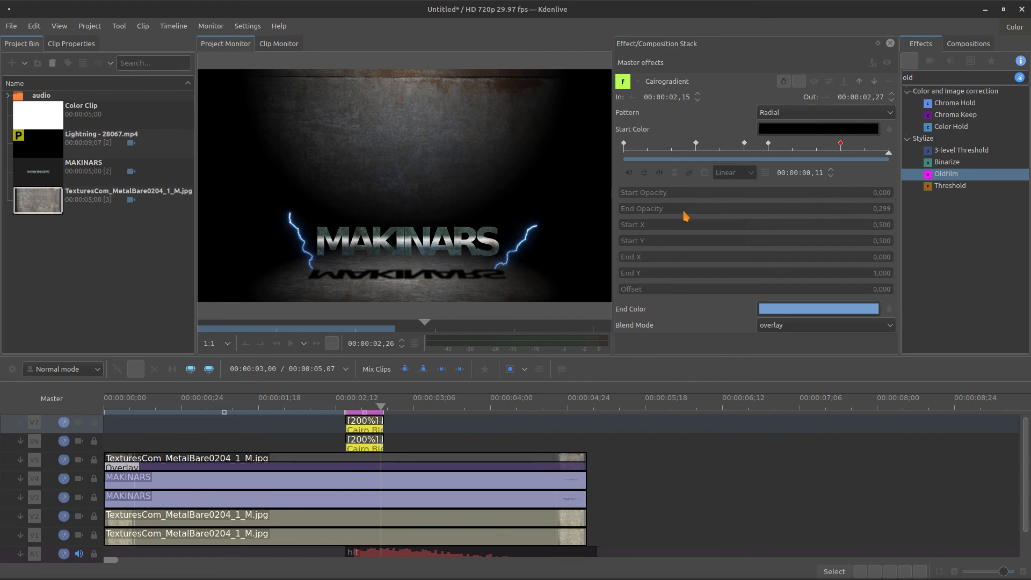
click(644, 173)
drag(688, 192, 880, 209)
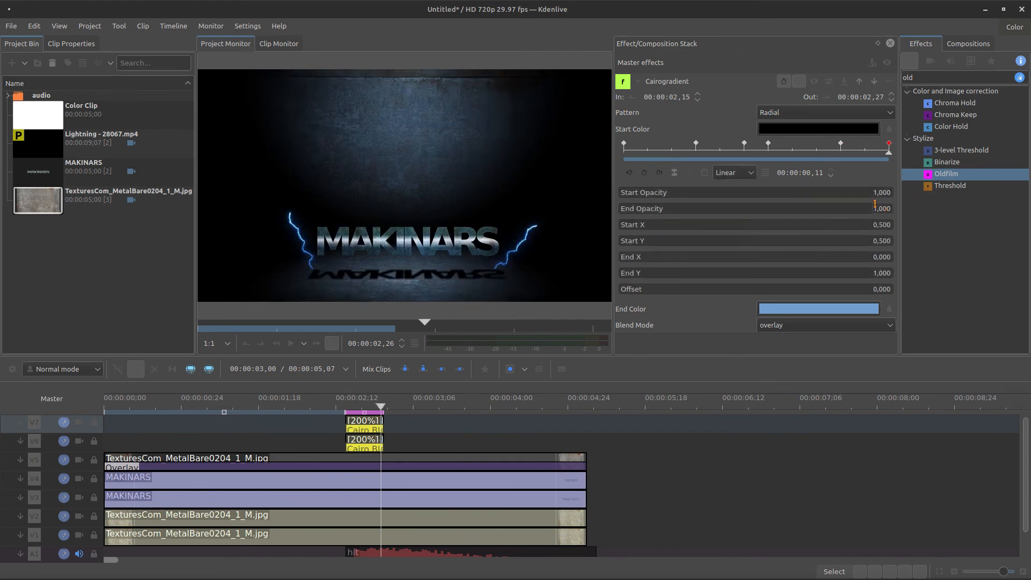
Add a Cairogradient keyframe at 00:00:00,10 and lower the final keyframe's start opacity to 0,100 and end opacity to 0,483
key(Right)
click(387, 413)
click(381, 409)
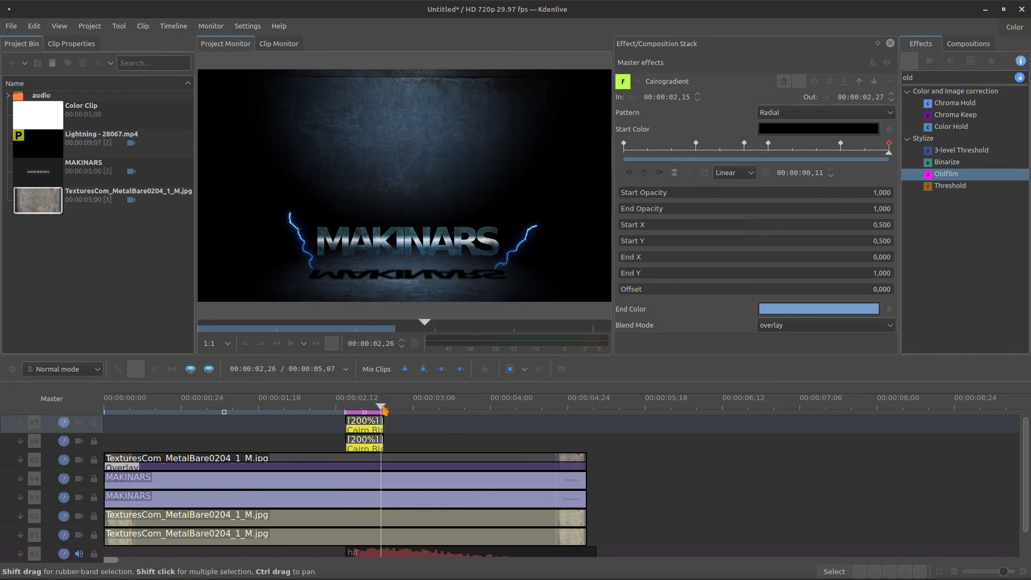
key(Left)
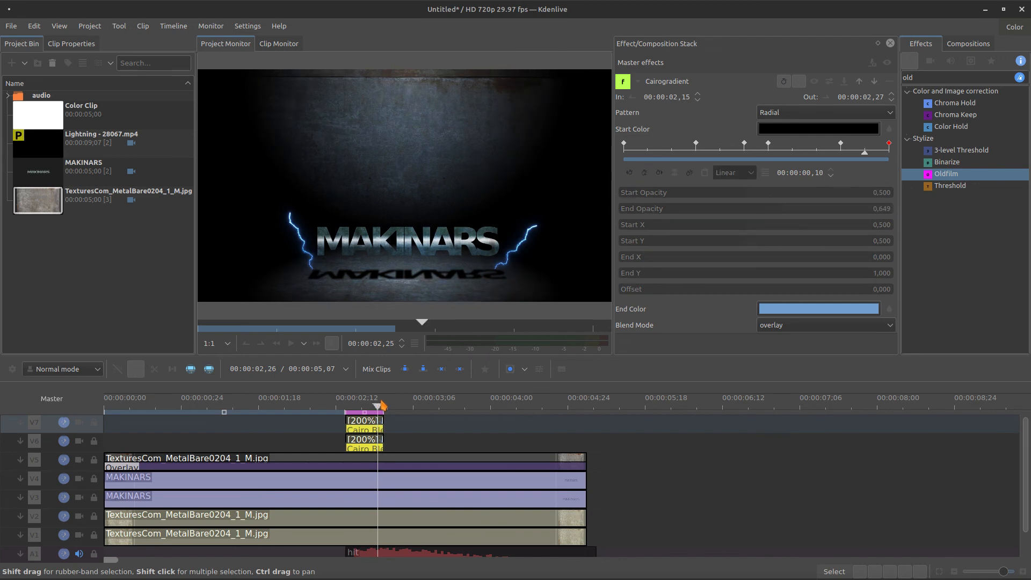
click(644, 173)
key(Right)
drag(835, 191, 751, 210)
Check the frames at and just after the end of the gradient zone, and enlarge the timeline area
click(382, 413)
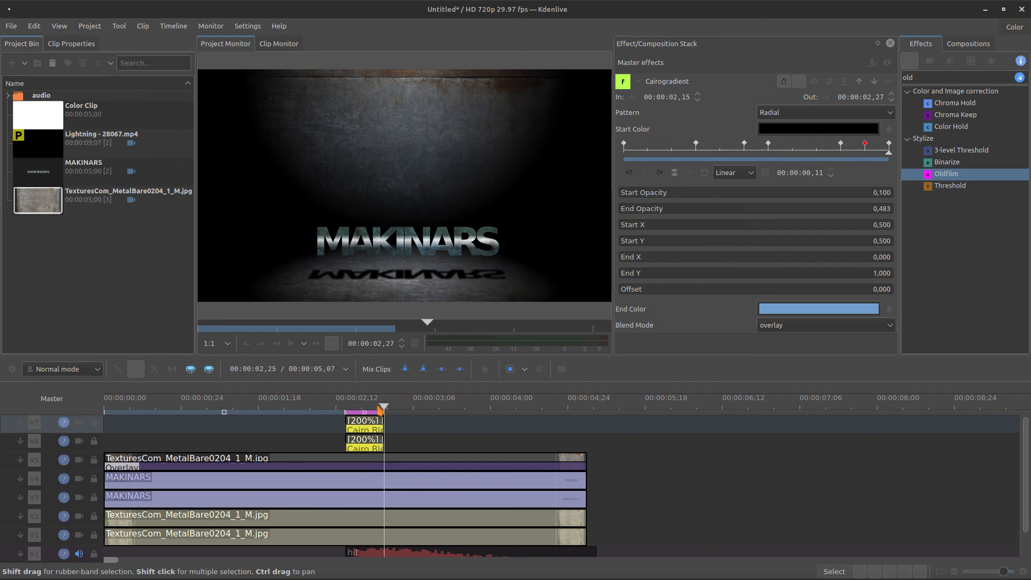
key(Right)
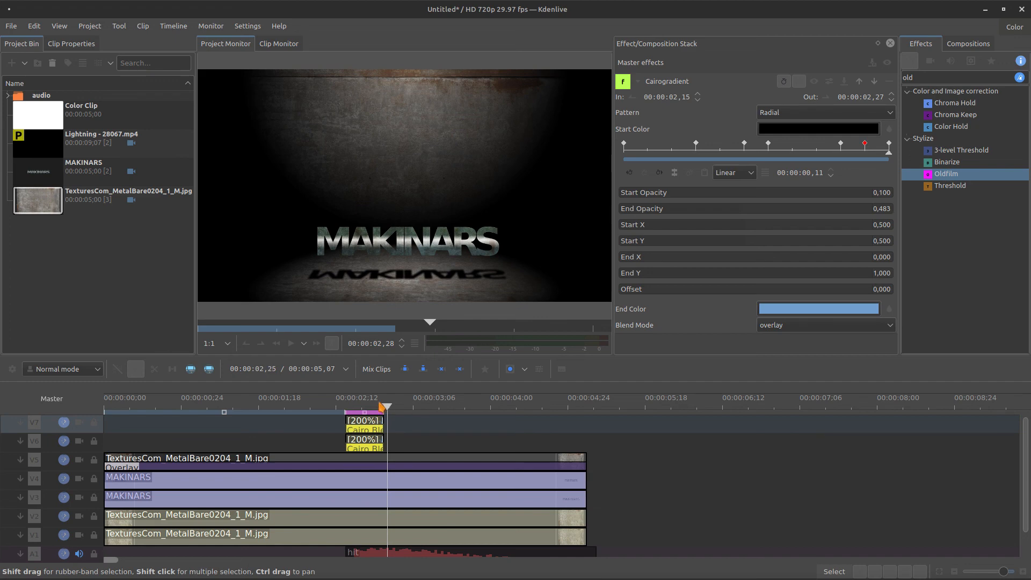
drag(651, 356, 652, 340)
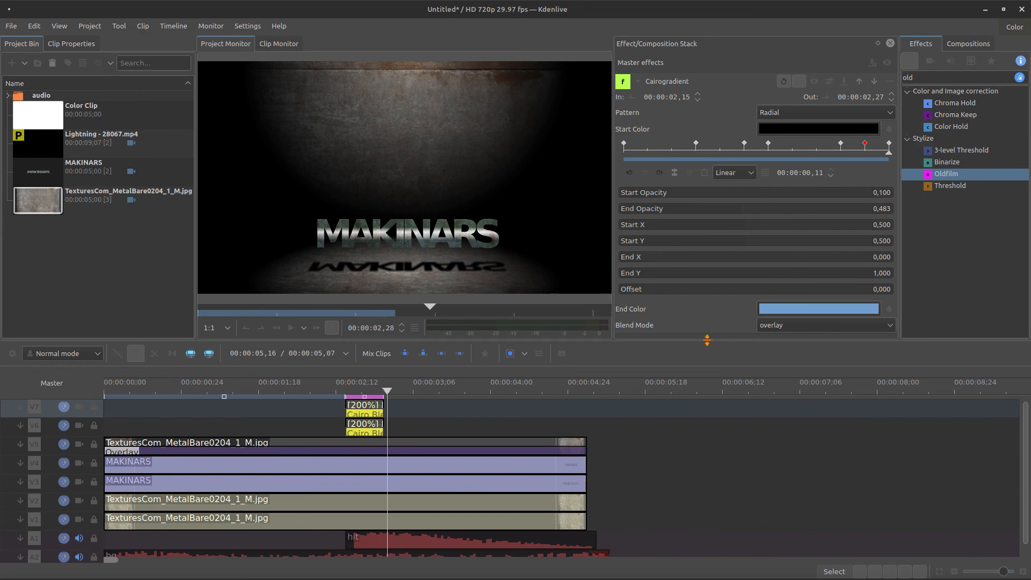
Enlarge the timeline area slightly and unmute audio tracks A1 and A2 holding the hit and bg sounds
drag(706, 340, 706, 334)
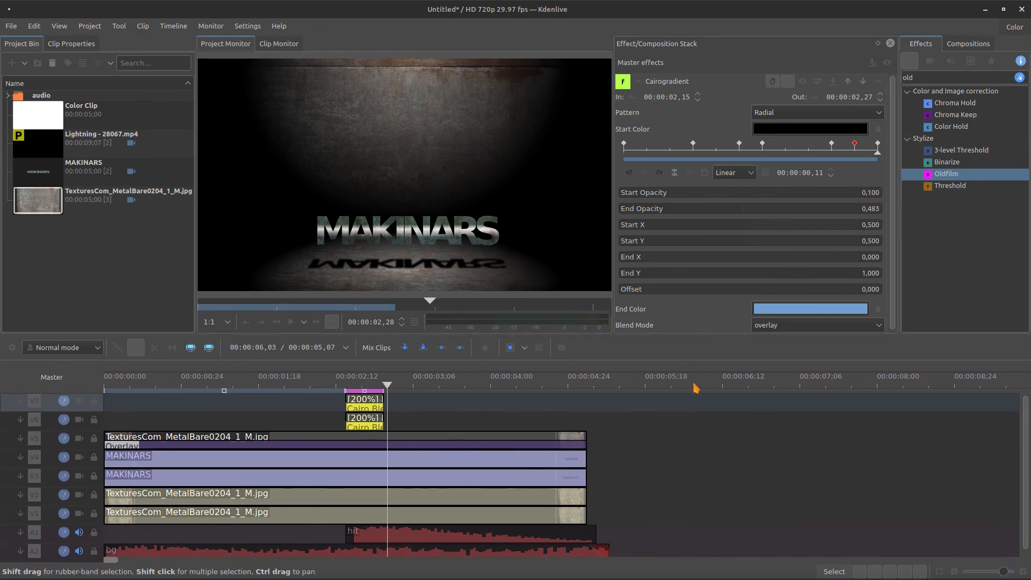
click(79, 533)
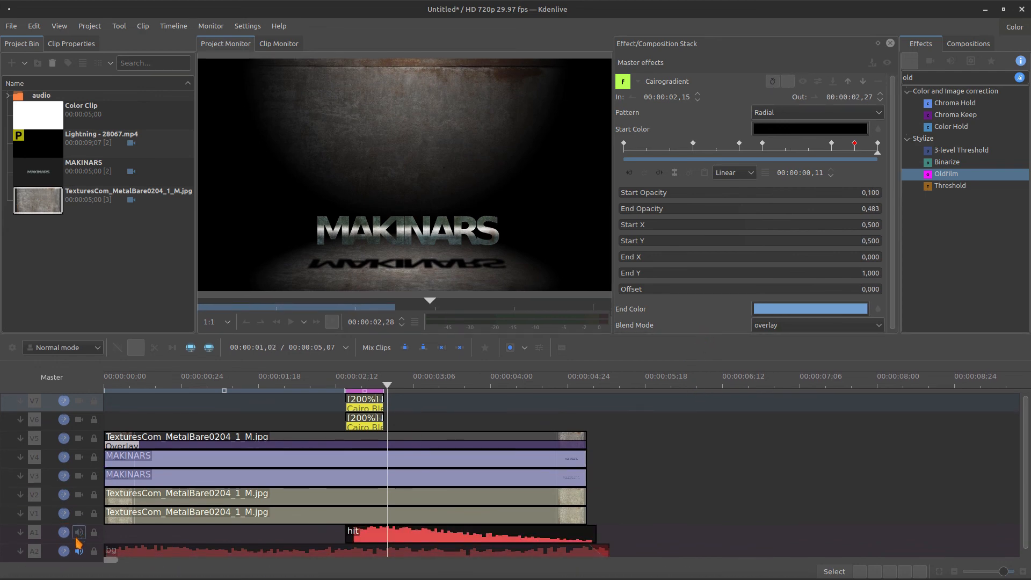
click(79, 551)
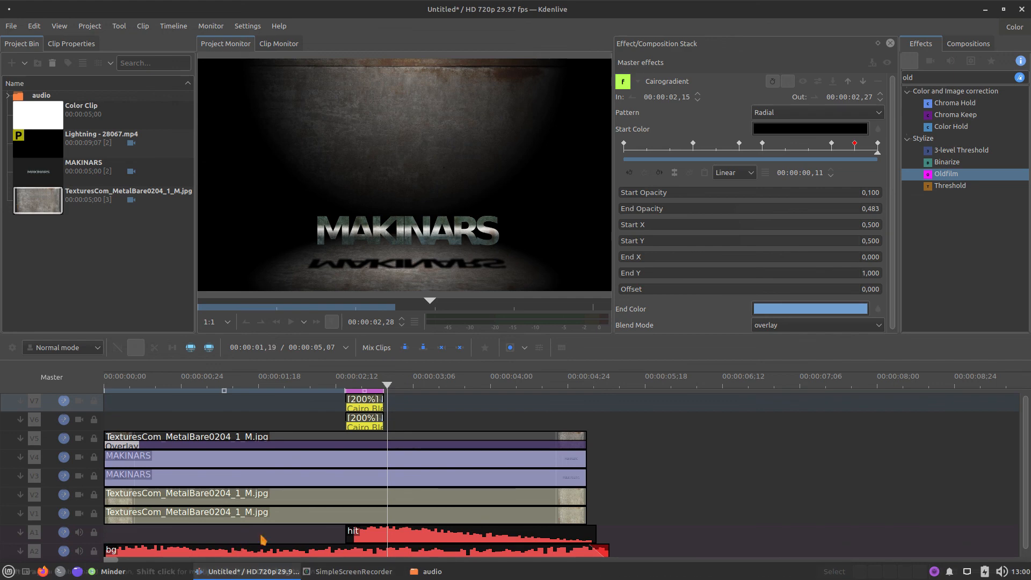
Examine the frames around the impact from 00:00:02,14 to 00:00:02,19, ending at 00:00:02,18, to compare the blue flicker with the lightning and sound
click(347, 388)
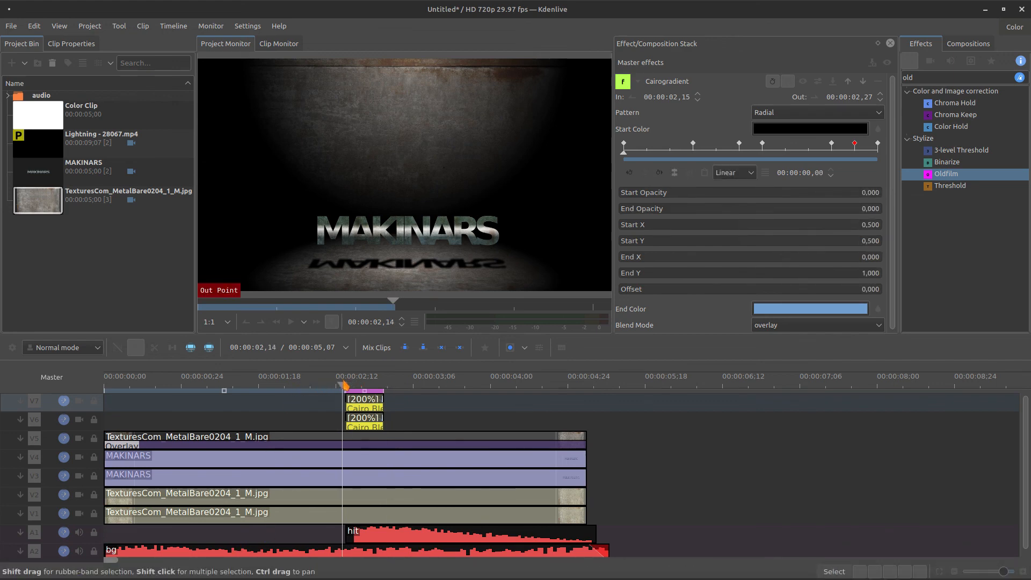
drag(348, 387, 358, 389)
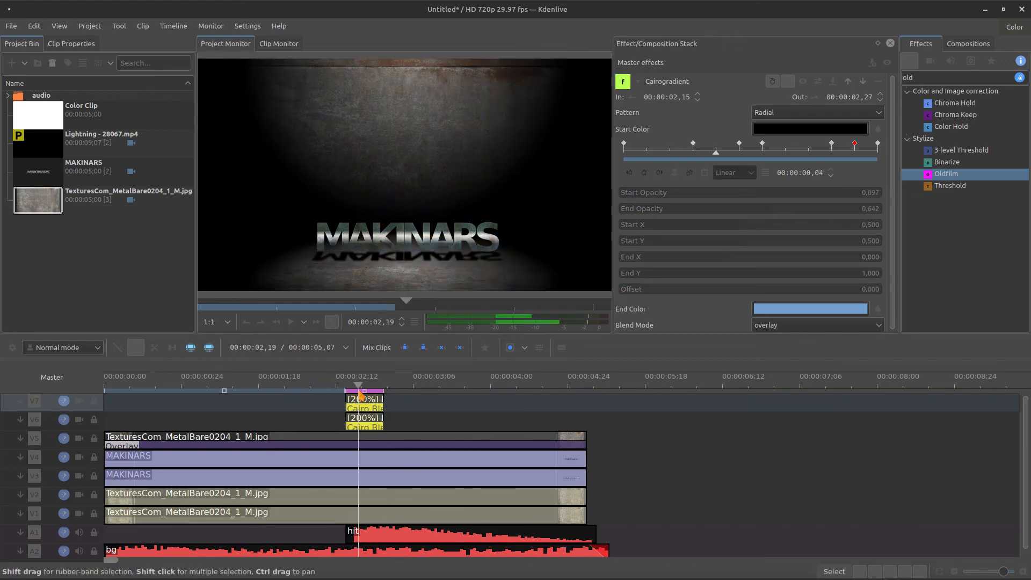
key(Left)
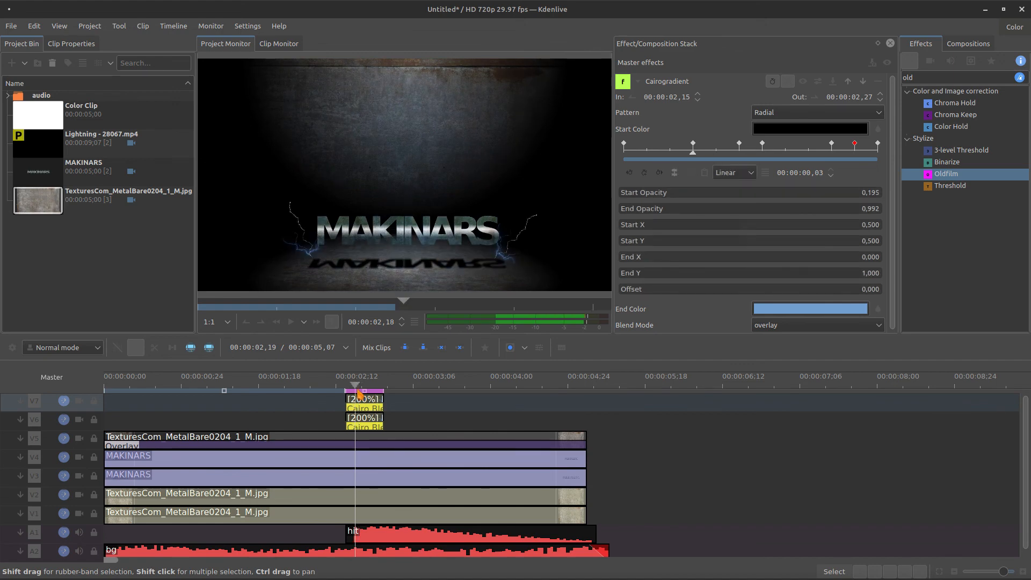